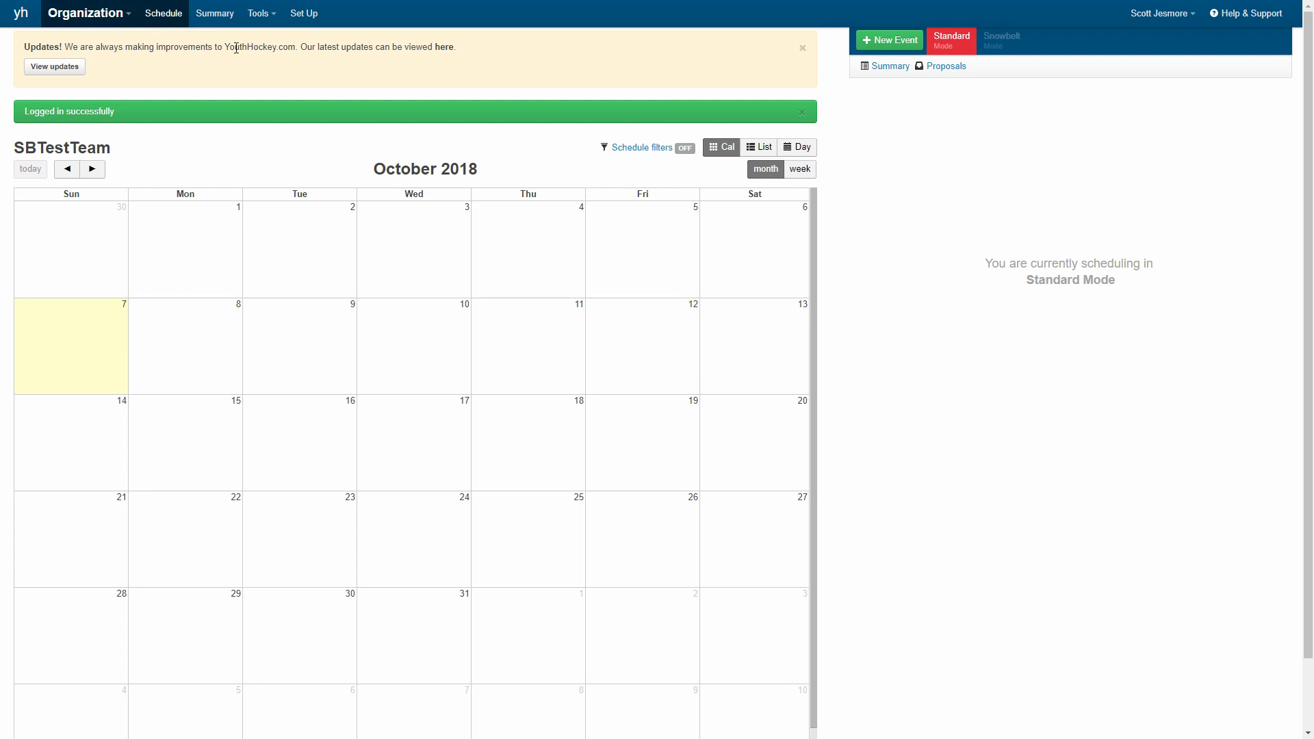
# Dismiss the updates notice and open the organization's schedule view
pyautogui.click(803, 49)
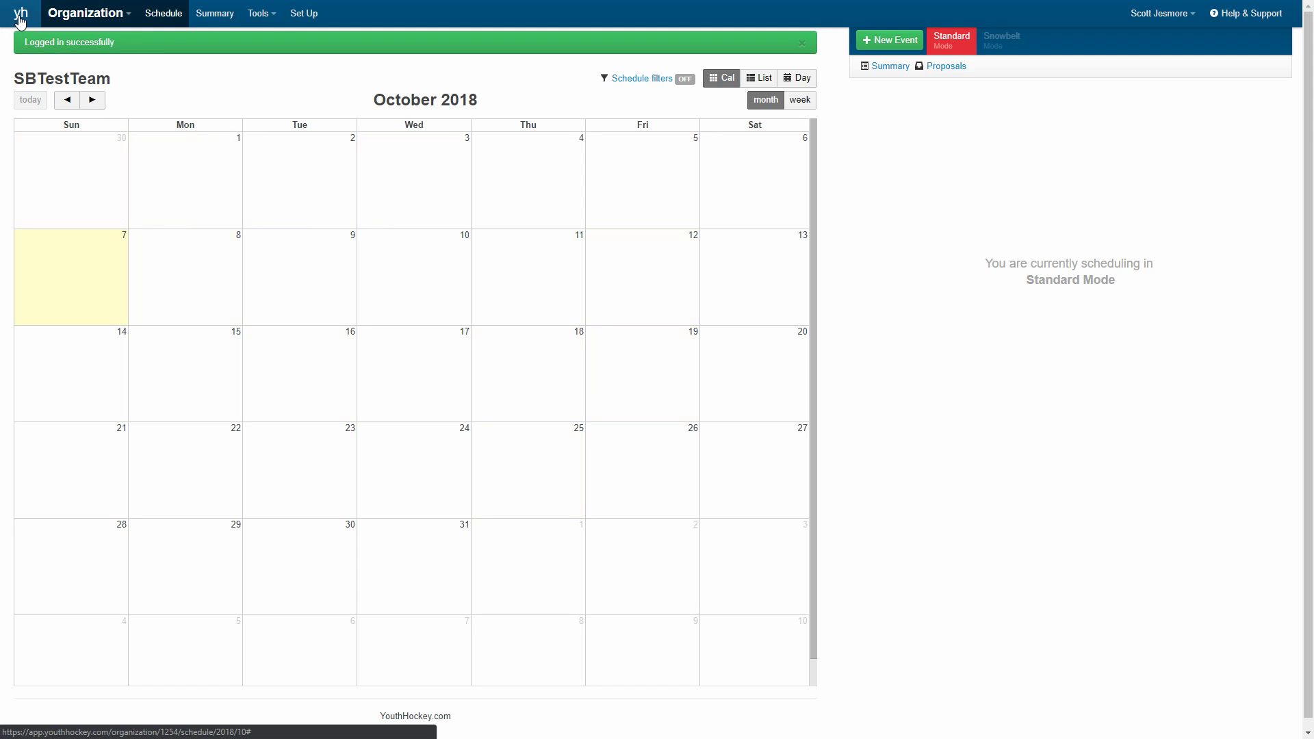
pyautogui.click(128, 21)
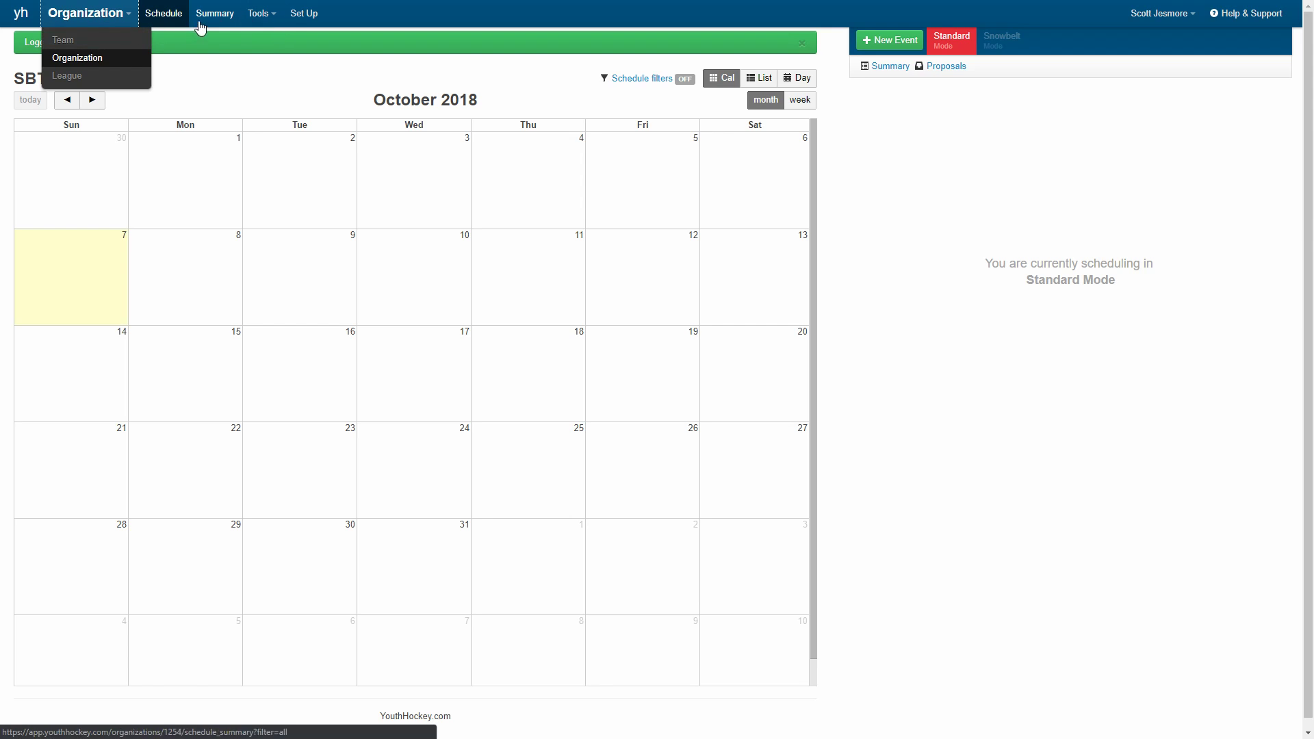
pyautogui.click(276, 15)
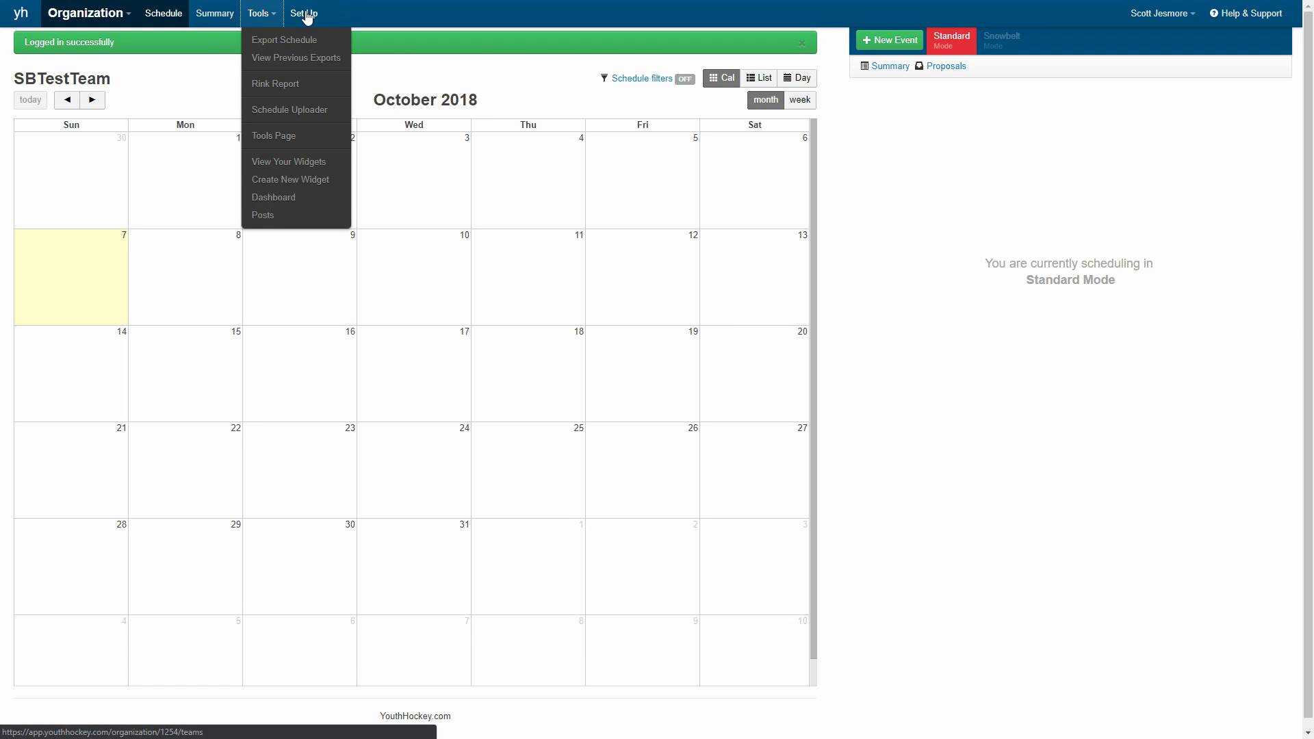
pyautogui.click(368, 5)
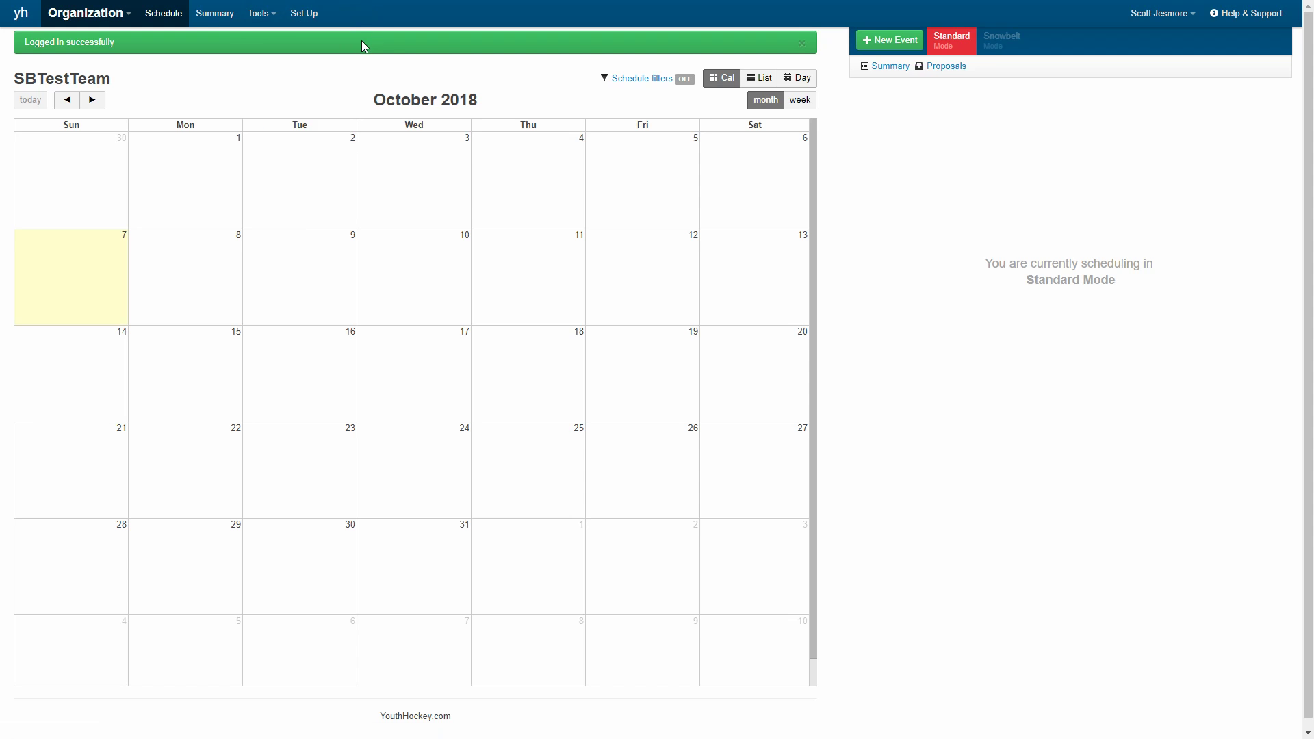
pyautogui.click(114, 20)
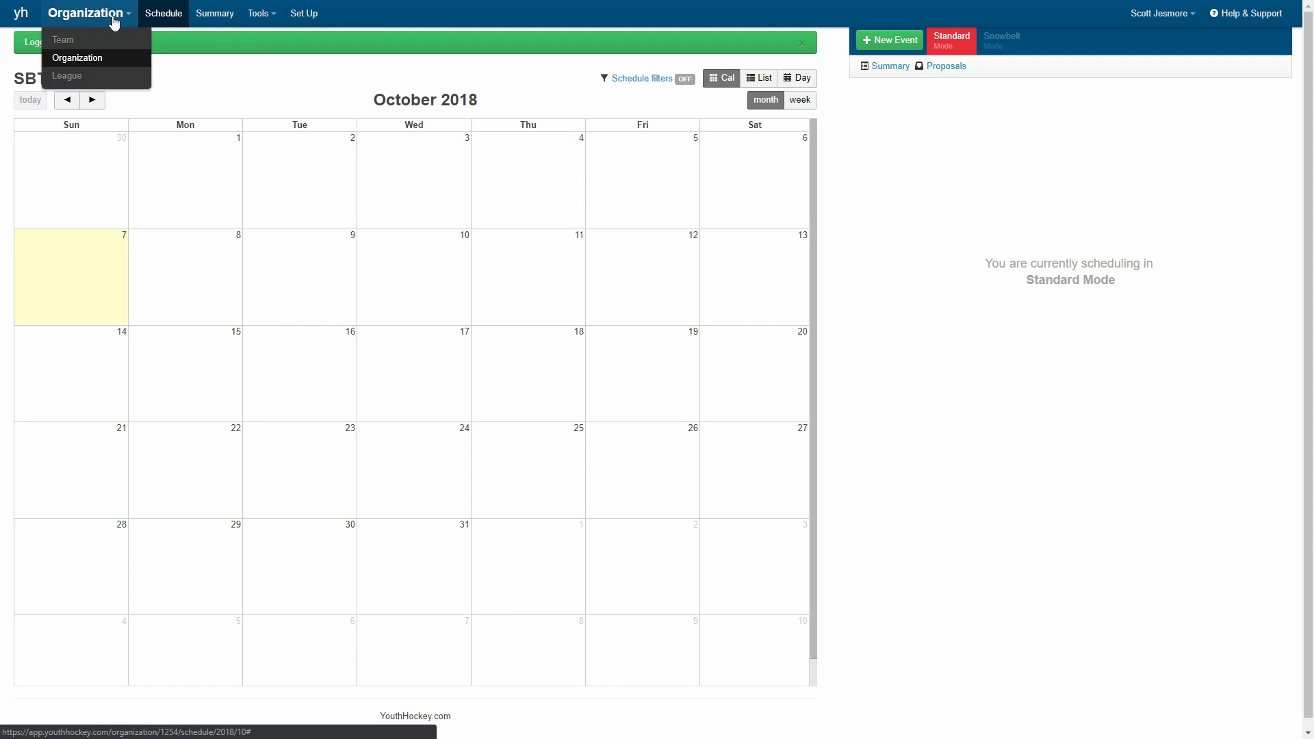
pyautogui.click(77, 60)
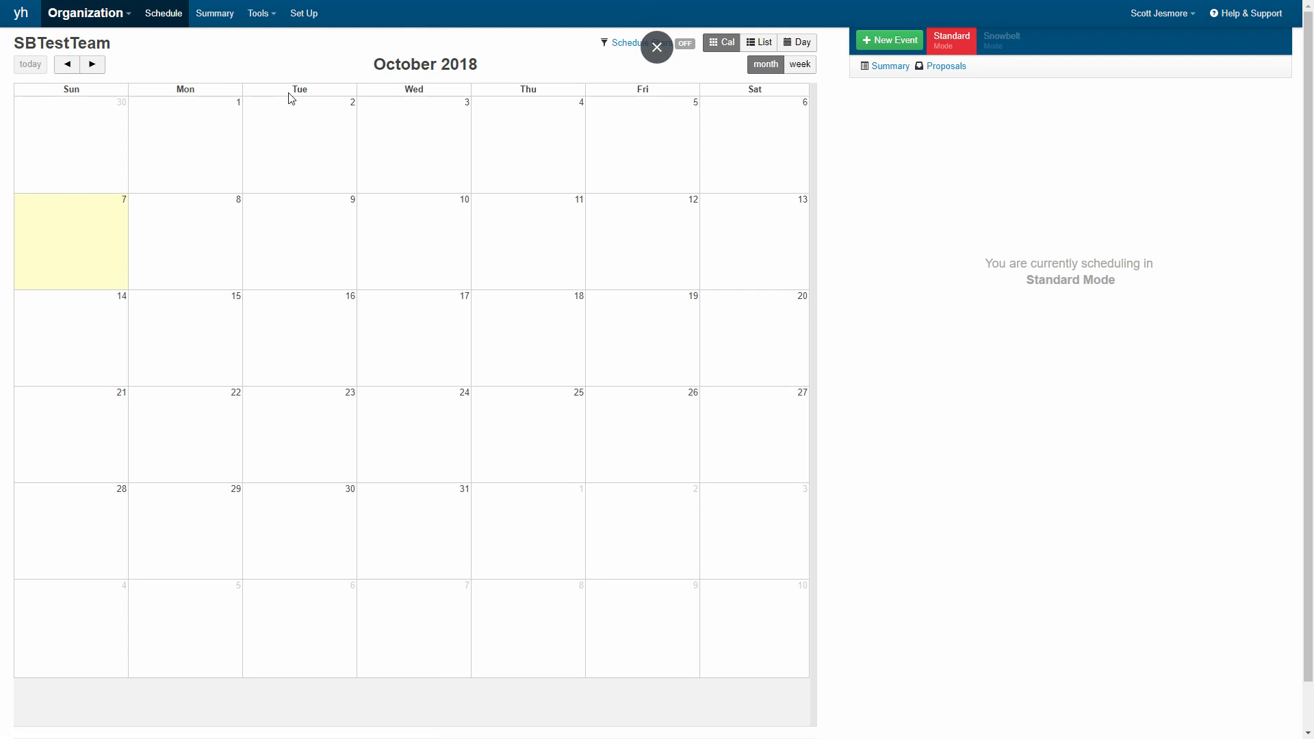
# Open the organization's rink settings and add the existing War Memorial rink to the saved rink list
pyautogui.click(306, 18)
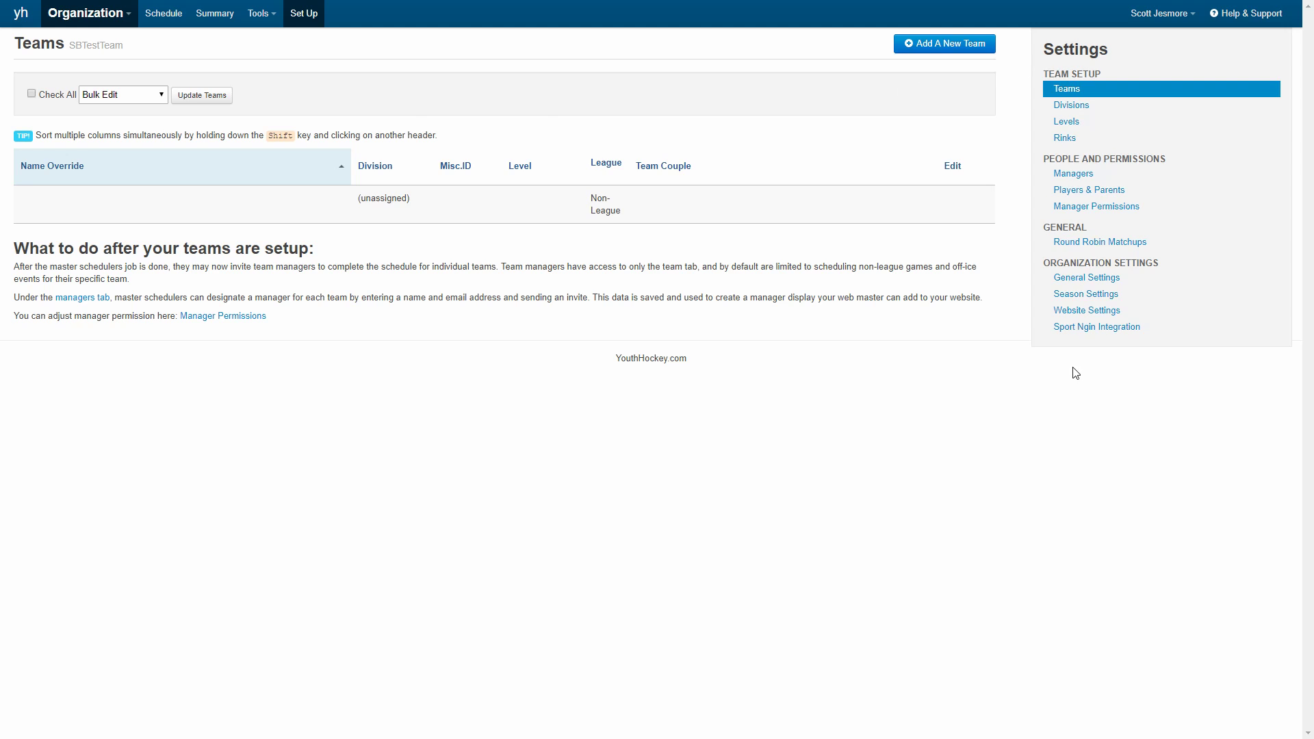
pyautogui.click(1064, 140)
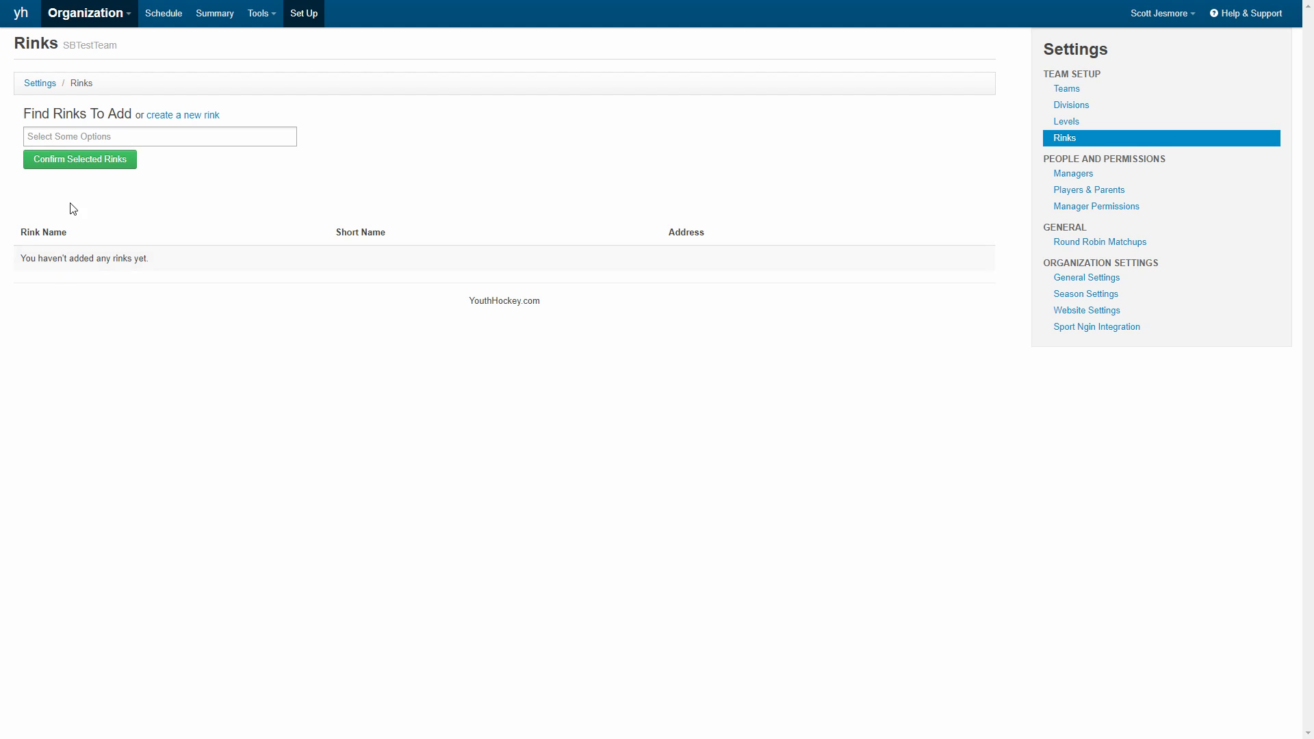
pyautogui.click(85, 137)
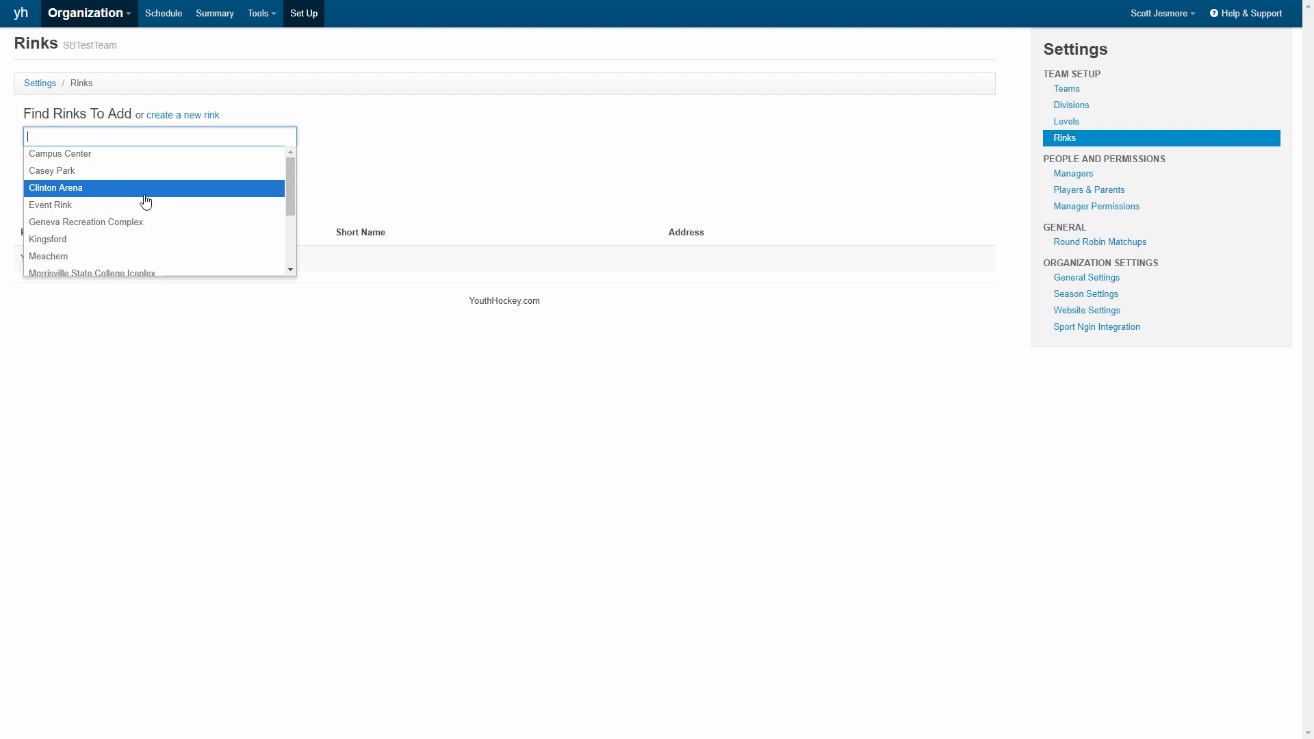
pyautogui.scroll(-3, 156, 201)
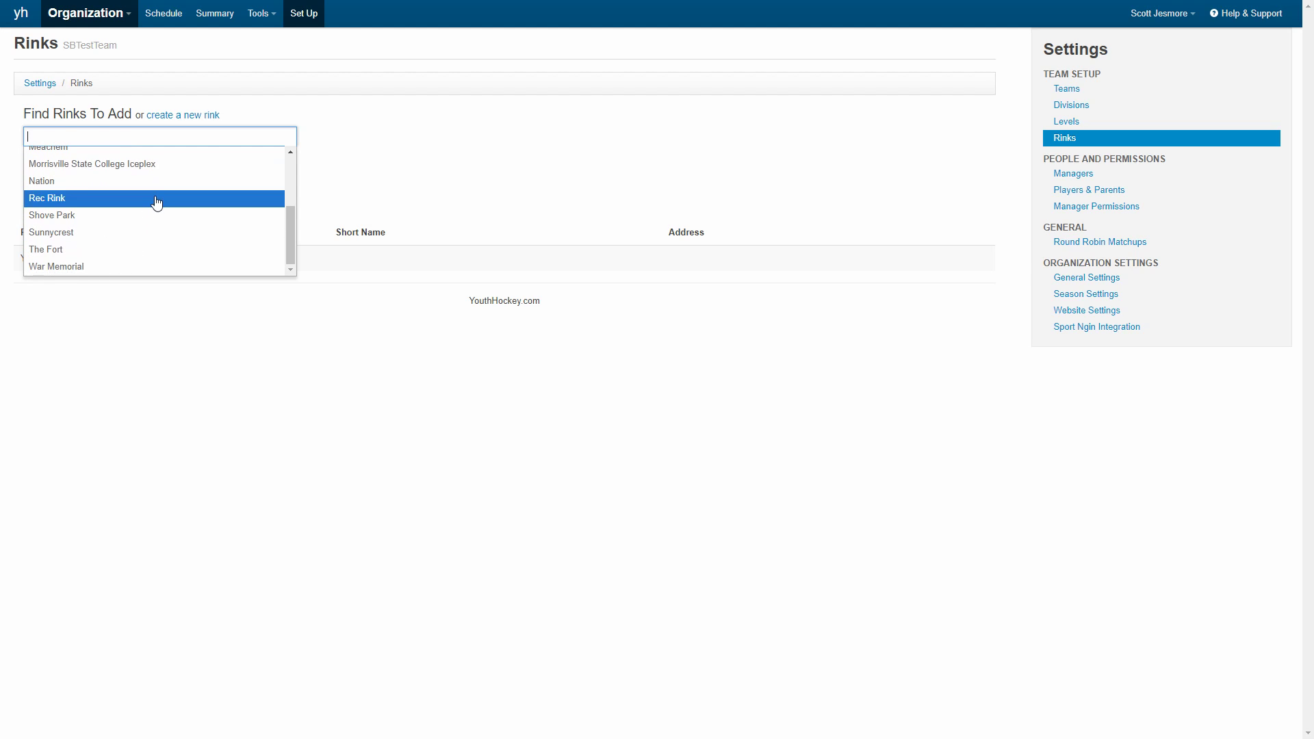
pyautogui.scroll(3, 156, 202)
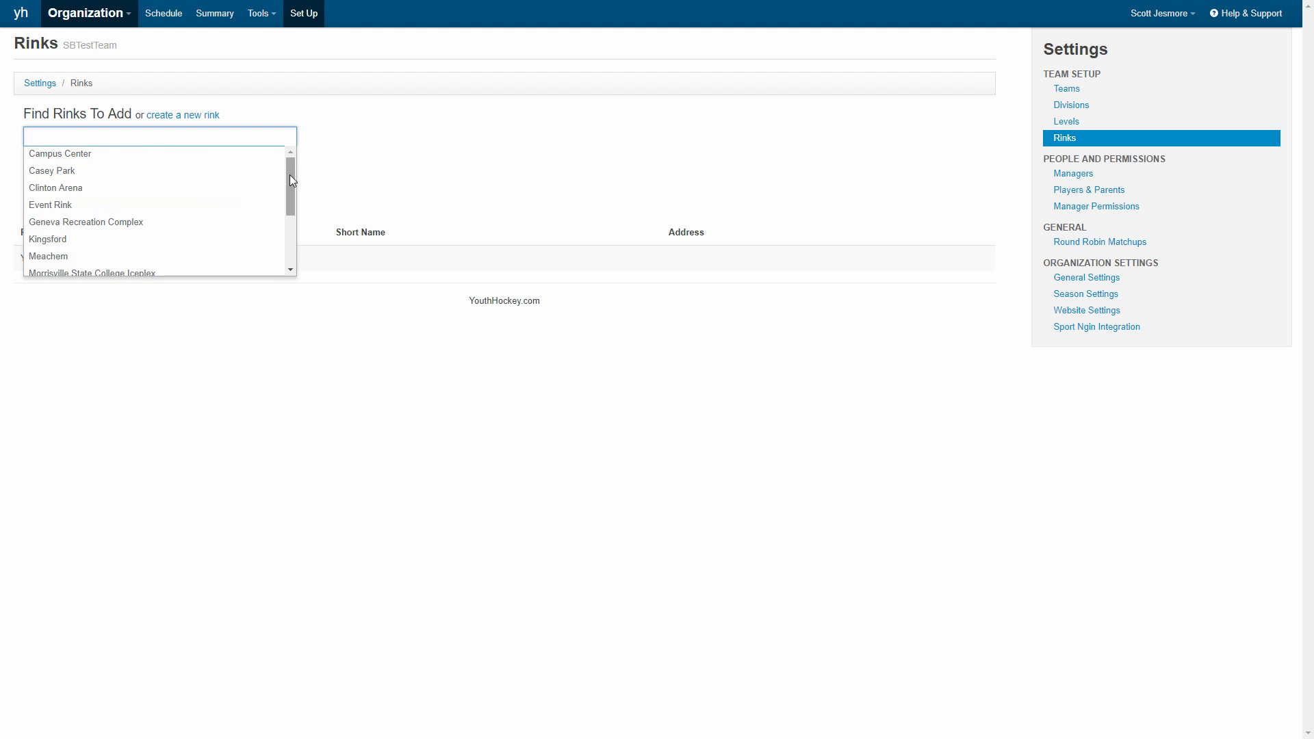
pyautogui.moveTo(290, 180); pyautogui.dragTo(289, 206)
pyautogui.moveTo(287, 205); pyautogui.dragTo(290, 244)
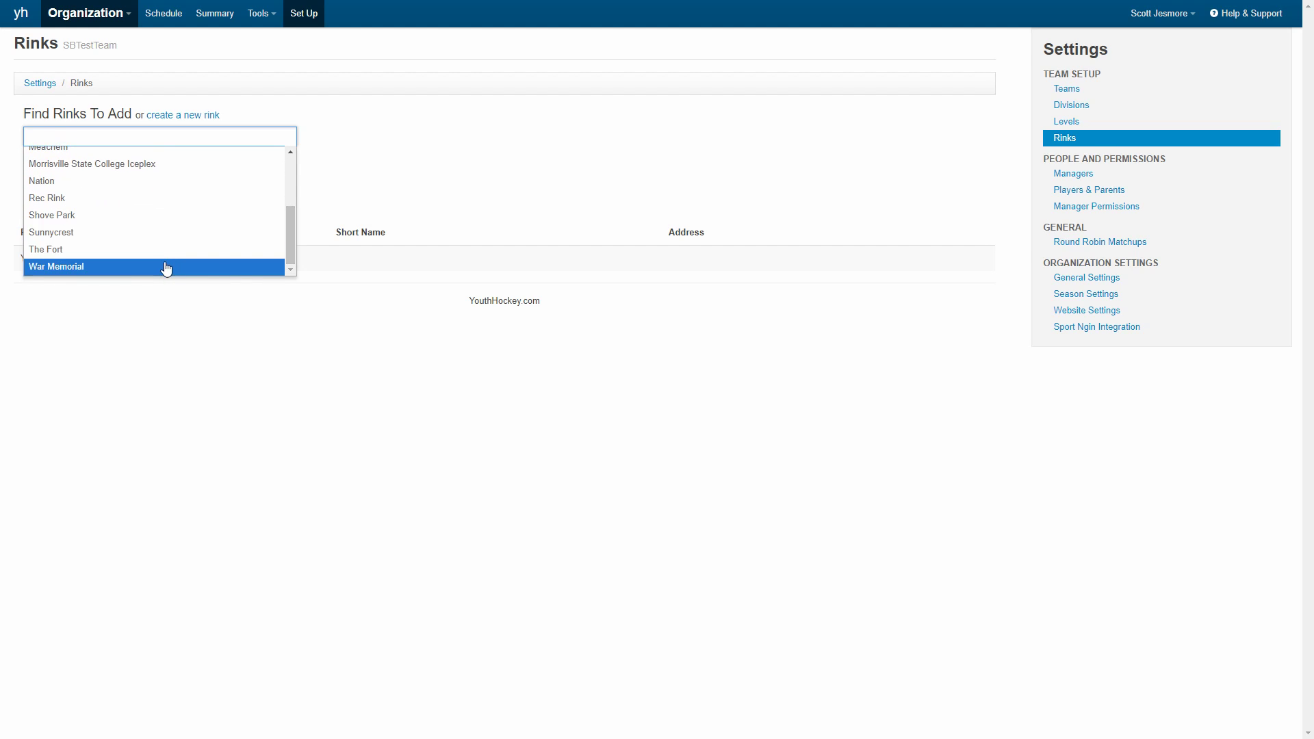
pyautogui.click(81, 269)
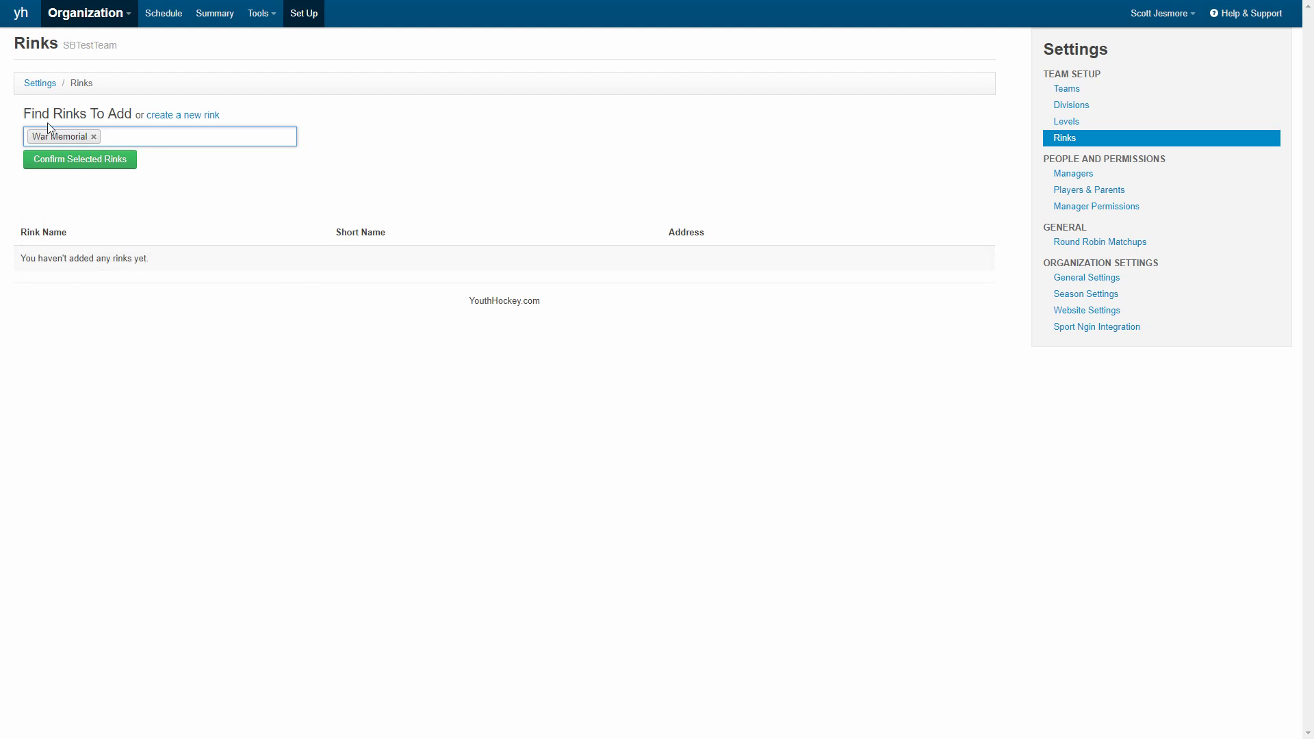
pyautogui.click(77, 165)
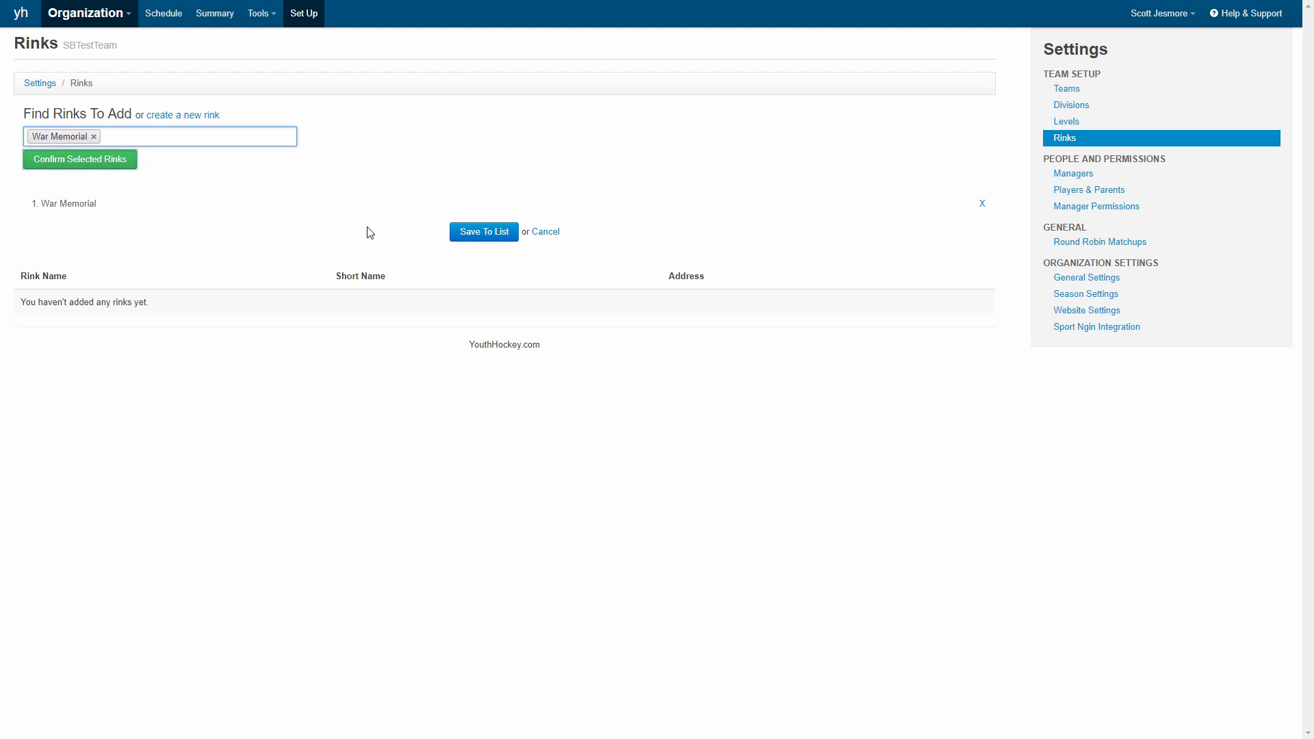
pyautogui.click(490, 233)
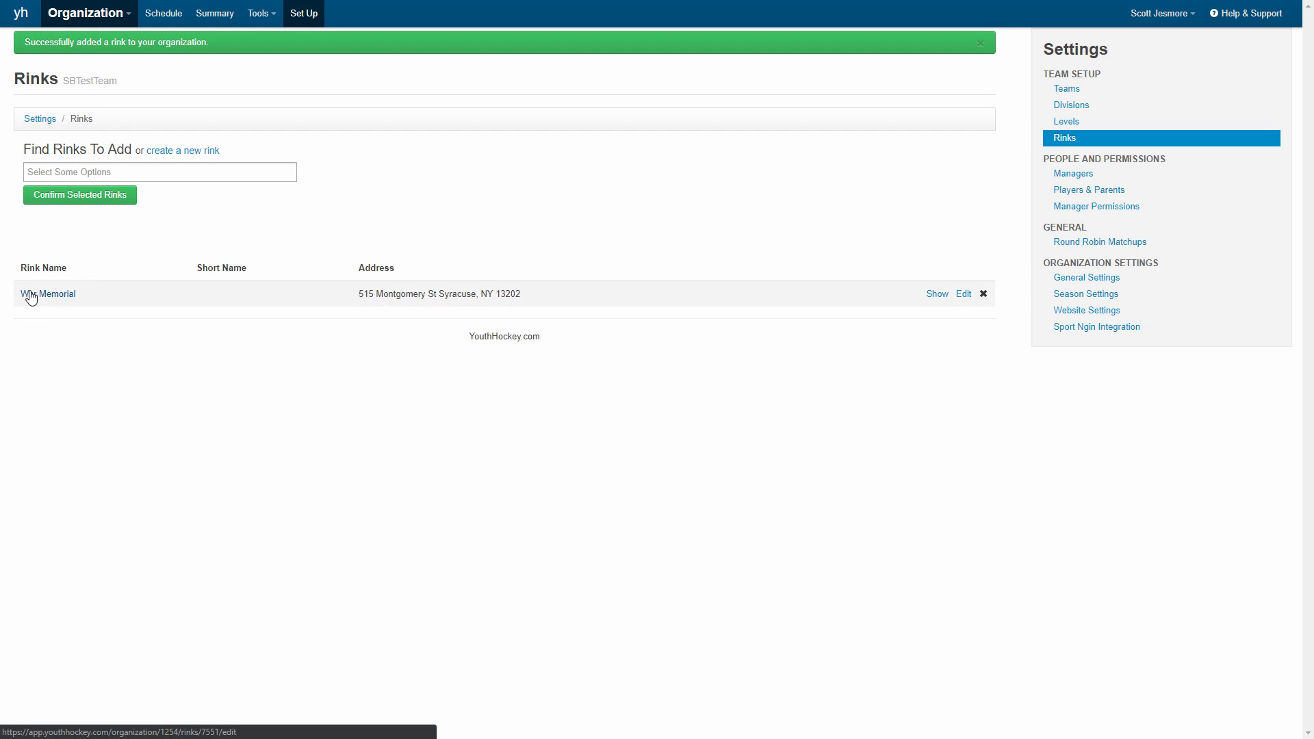
# Look through the existing rinks available to add without choosing one
pyautogui.click(122, 173)
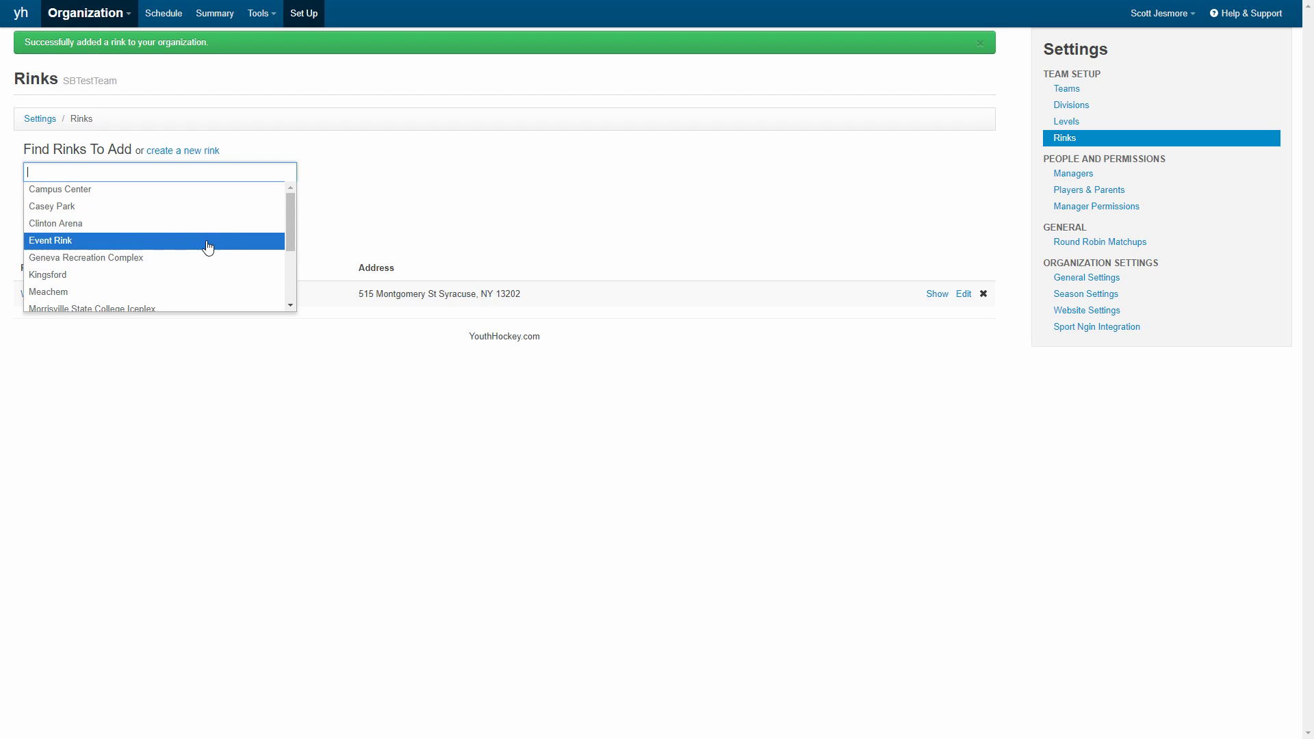
pyautogui.scroll(-3, 247, 254)
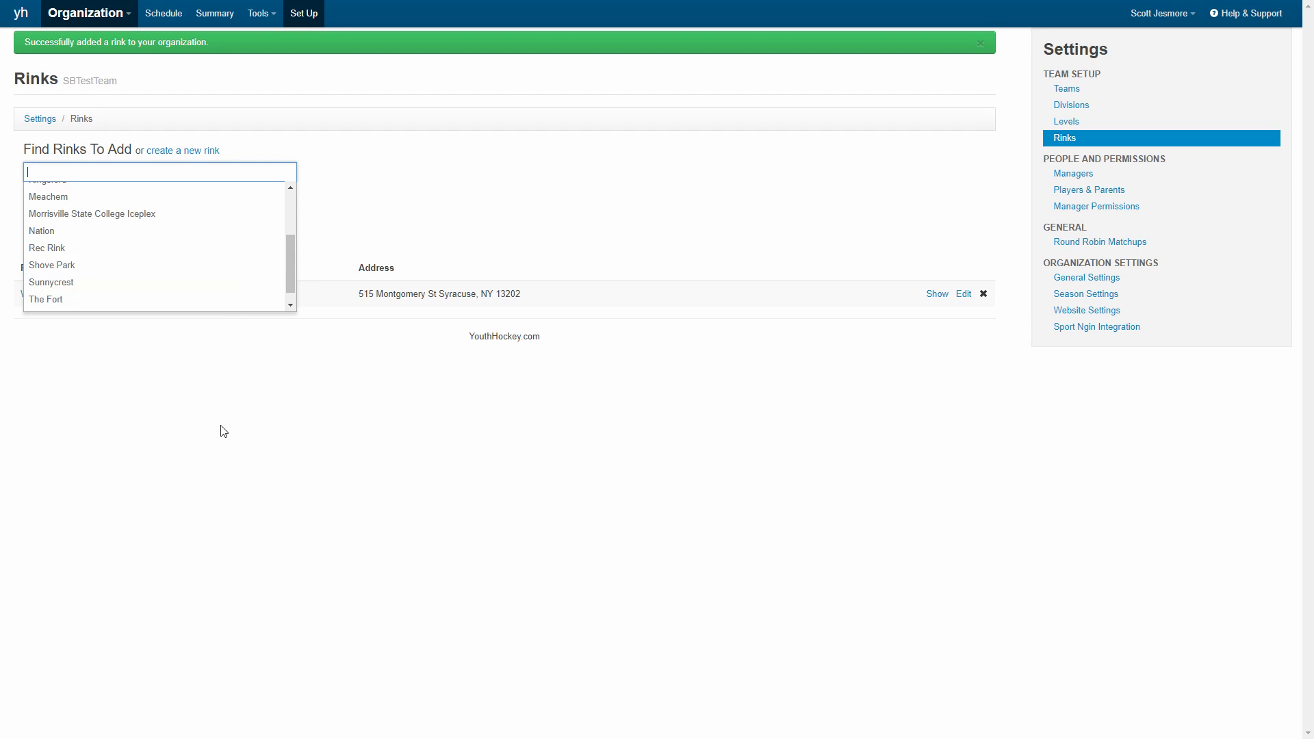
pyautogui.click(366, 520)
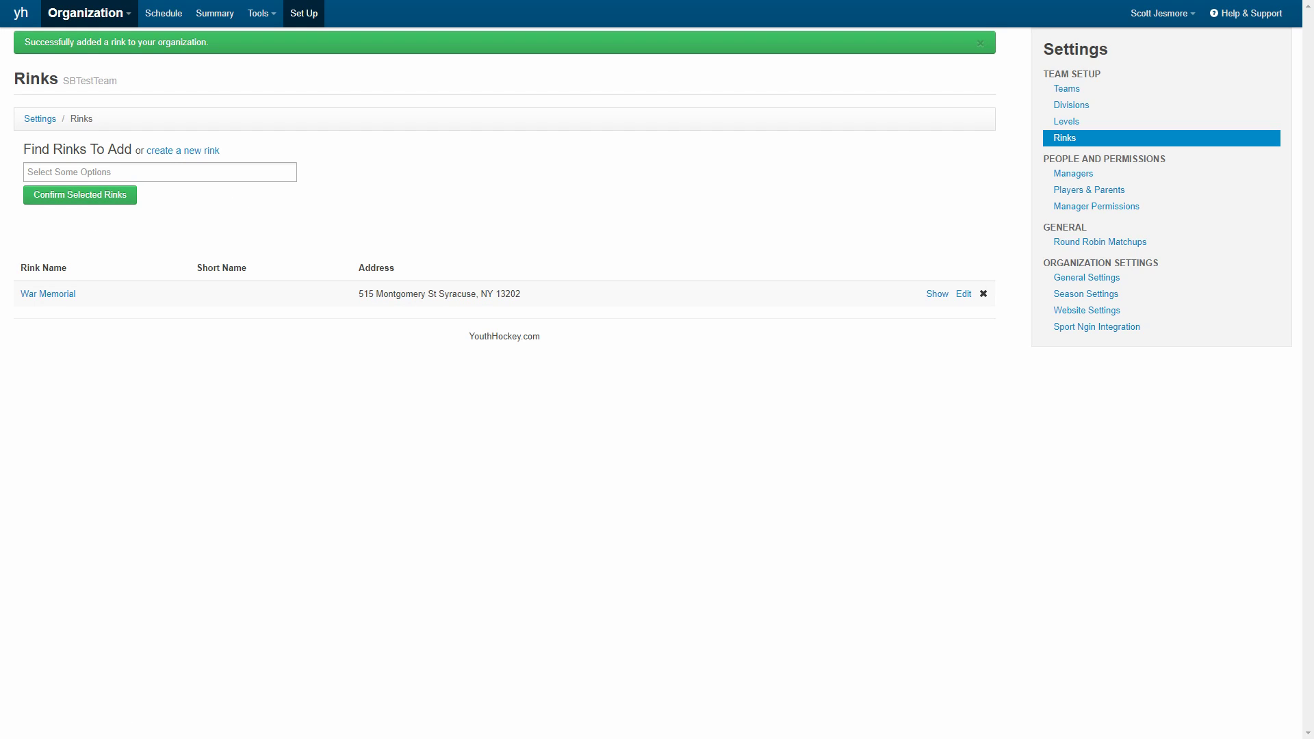
# Start a new rink named Whitestown and fill in its street address and city
pyautogui.click(187, 155)
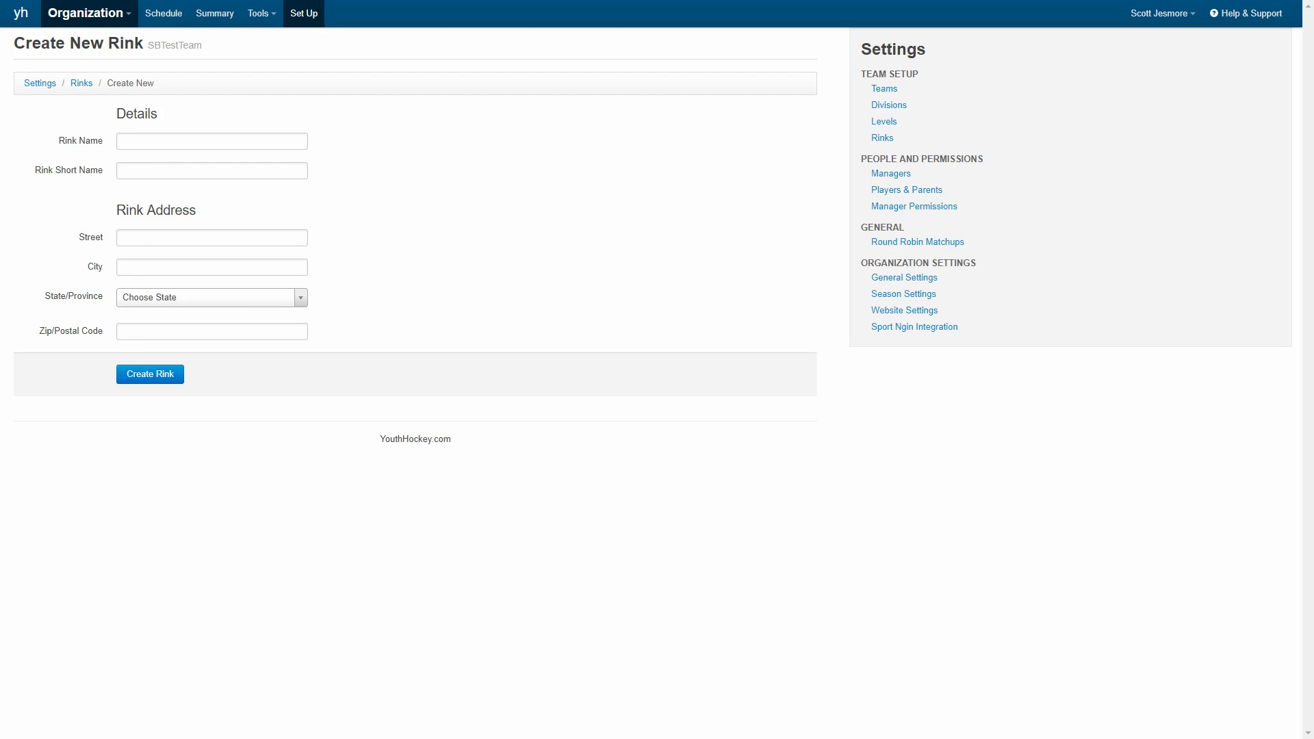
pyautogui.click(194, 142)
pyautogui.write('Whitestown')
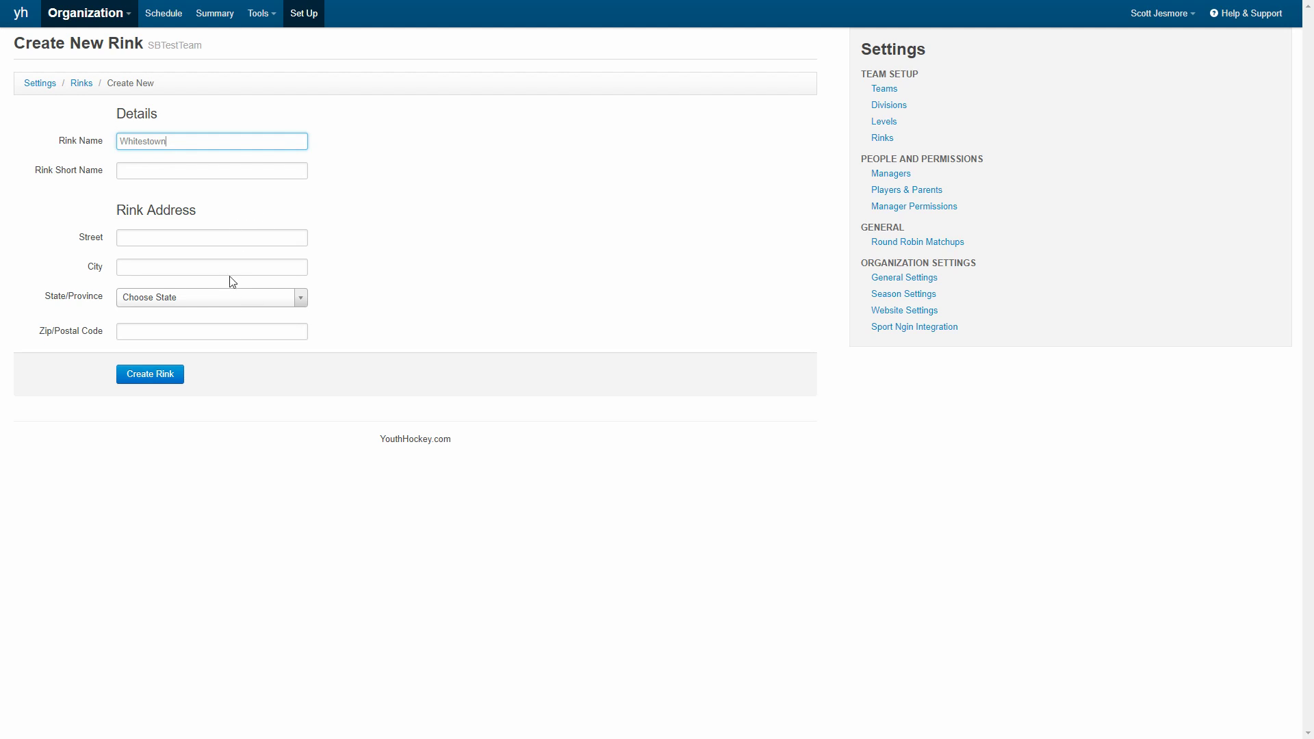
pyautogui.click(173, 239)
pyautogui.write('1 Championship Way')
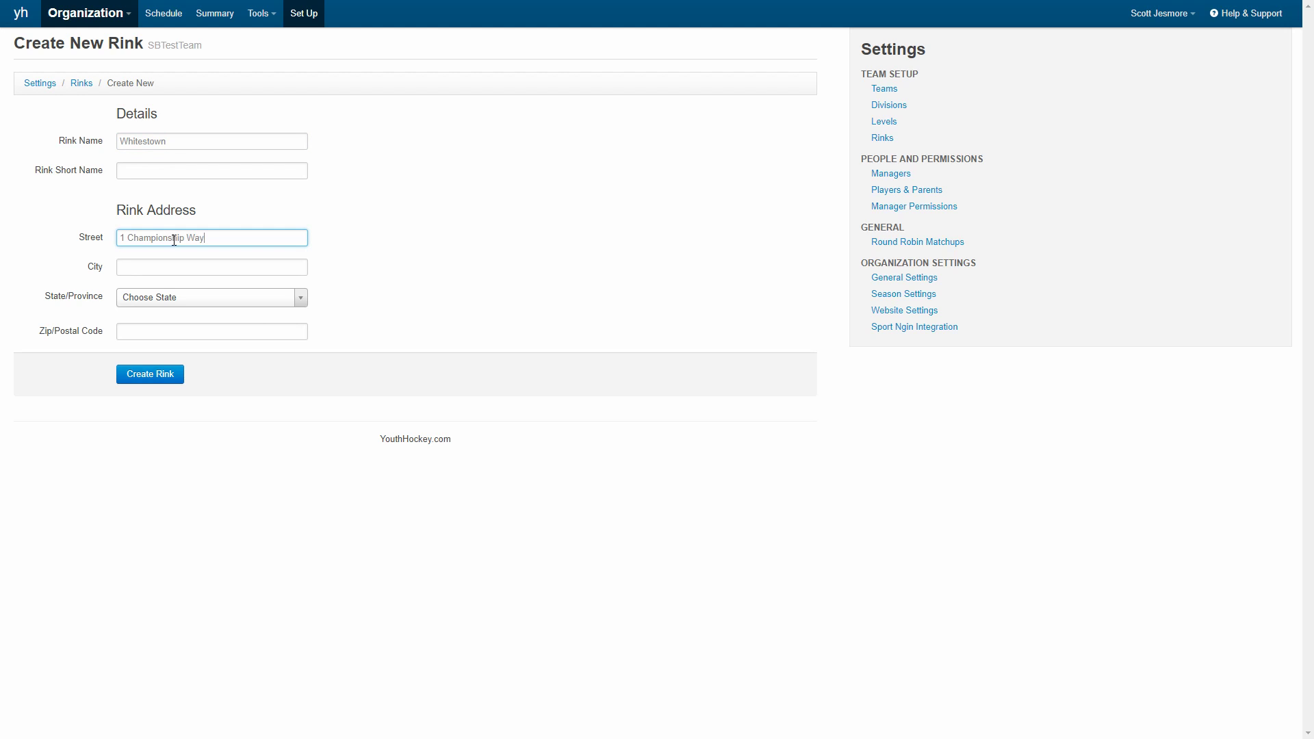
pyautogui.press('Tab')
pyautogui.write('W')
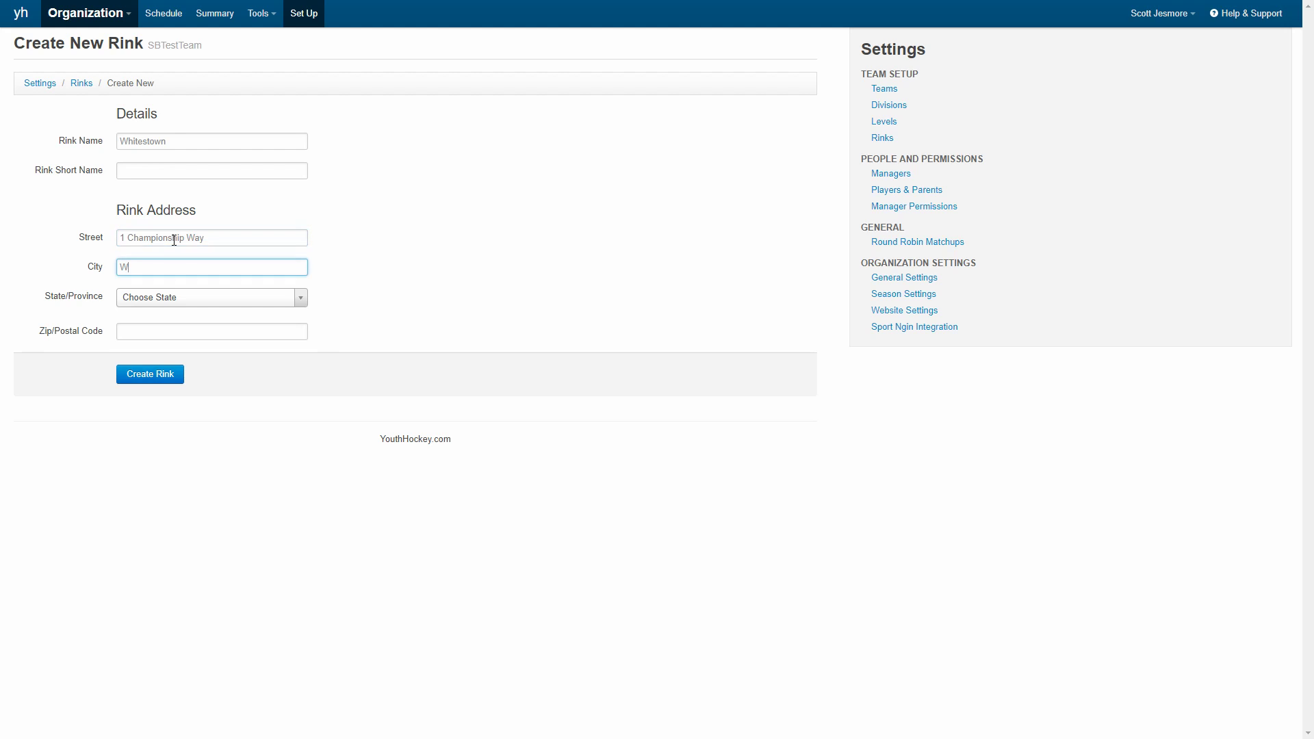
pyautogui.write('hitesboro')
pyautogui.press('Tab')
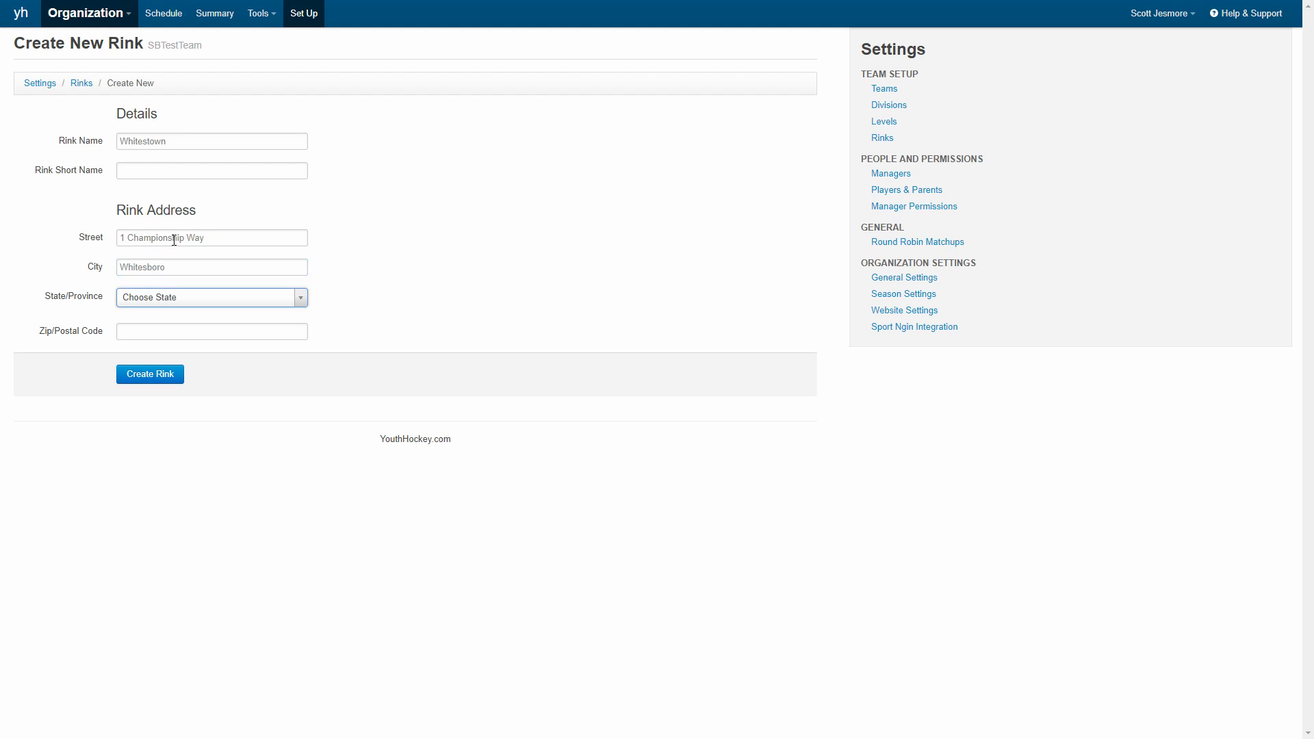
# Set the new rink's state to New York, fill in its postal code and create the rink
pyautogui.write('new y')
pyautogui.press('Return')
pyautogui.press('Tab')
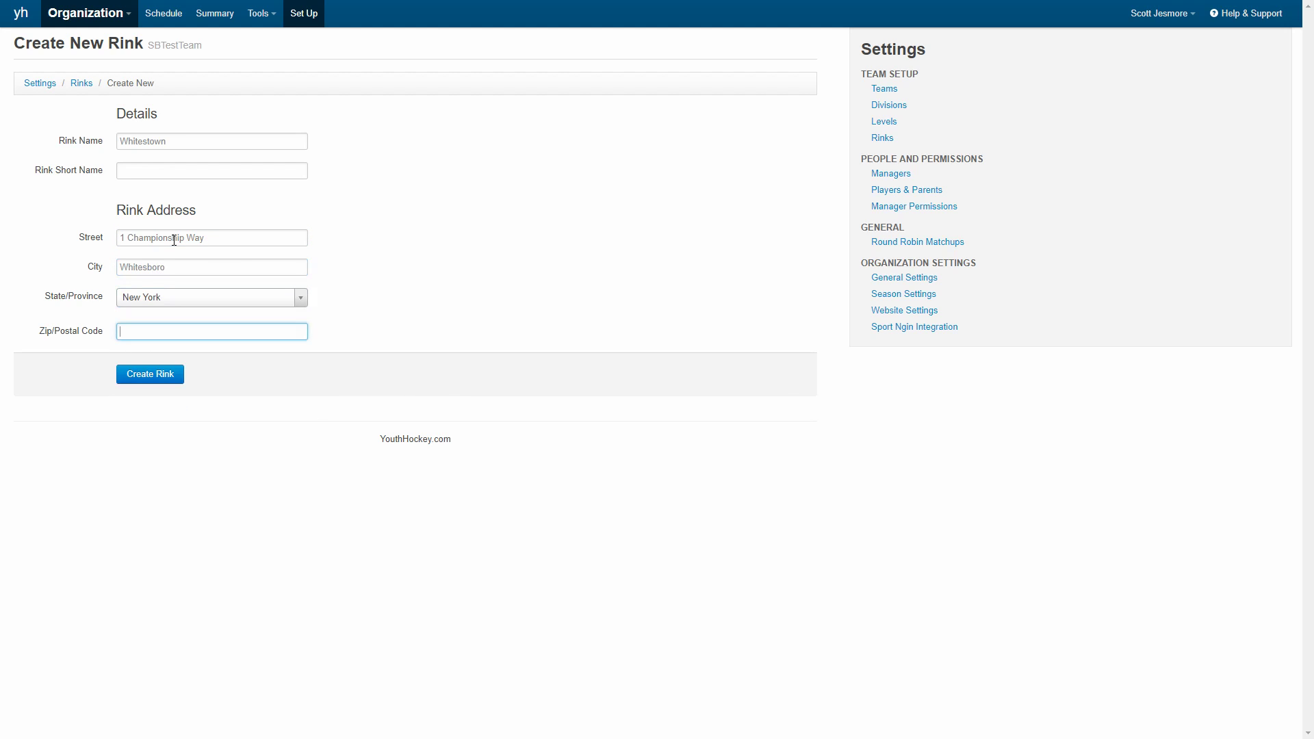
pyautogui.write('13492')
pyautogui.click(155, 379)
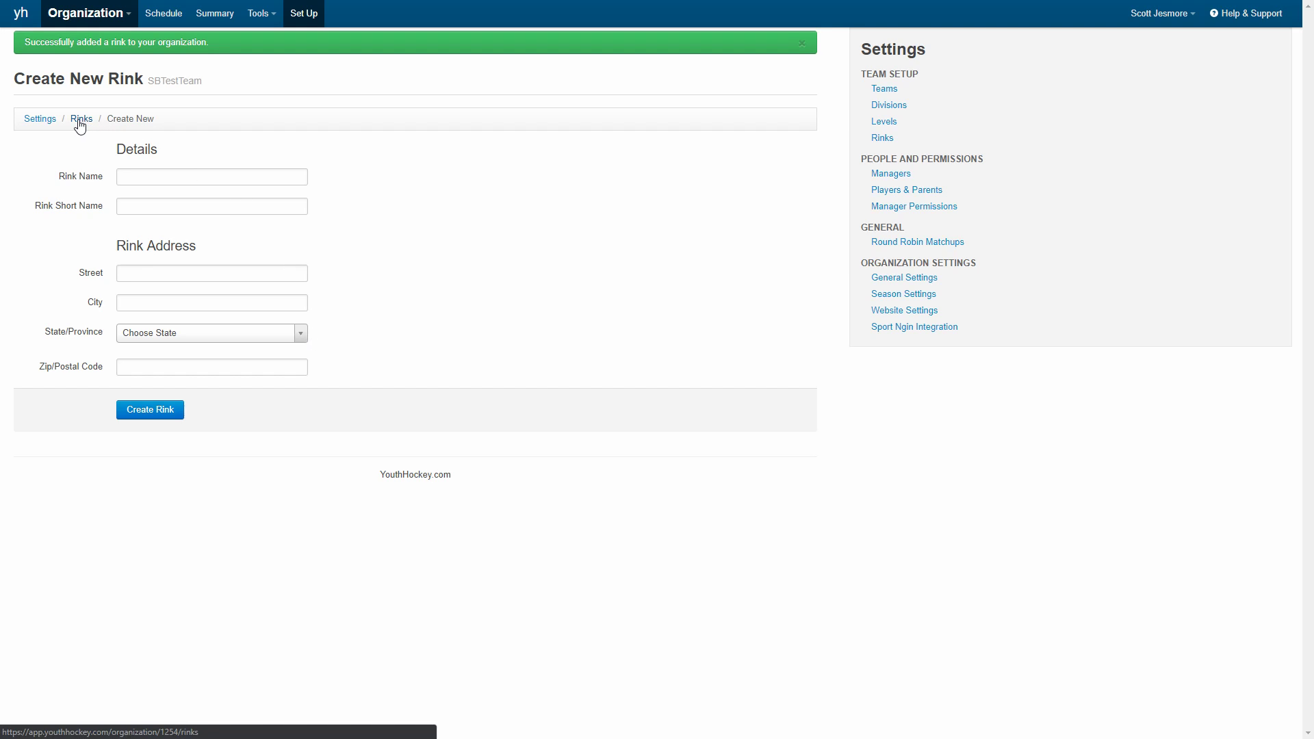
# Review the organization's rink list and the War Memorial rink's editable details, and return to the list without saving
pyautogui.click(882, 140)
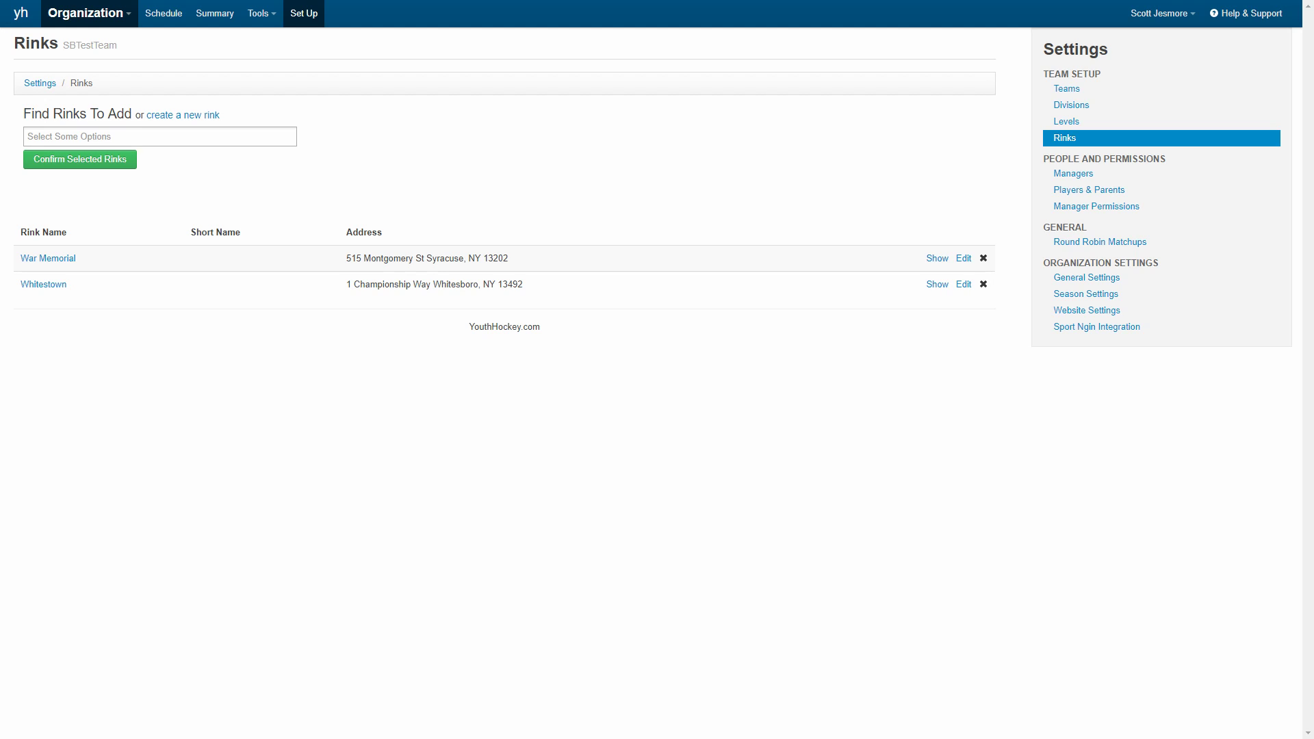
pyautogui.moveTo(382, 259); pyautogui.dragTo(418, 278)
pyautogui.click(418, 277)
pyautogui.click(963, 259)
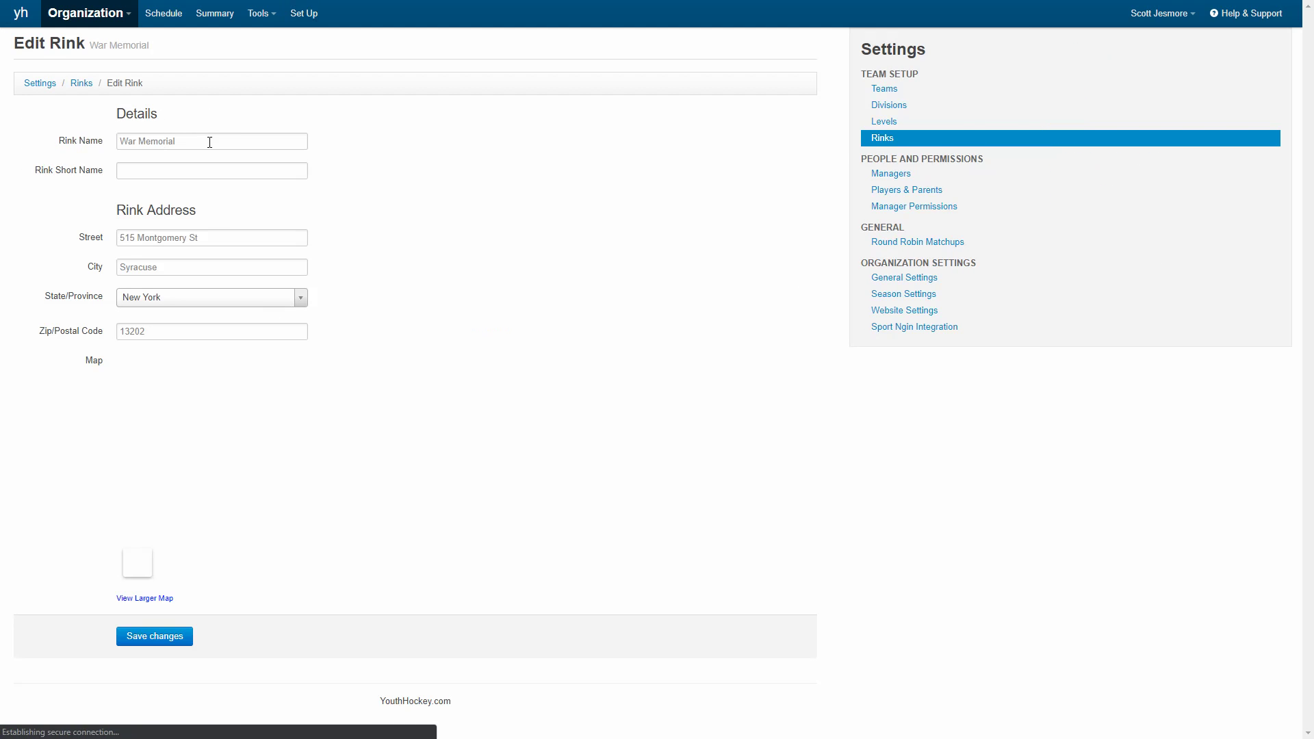
pyautogui.moveTo(211, 141); pyautogui.dragTo(138, 141)
pyautogui.click(187, 141)
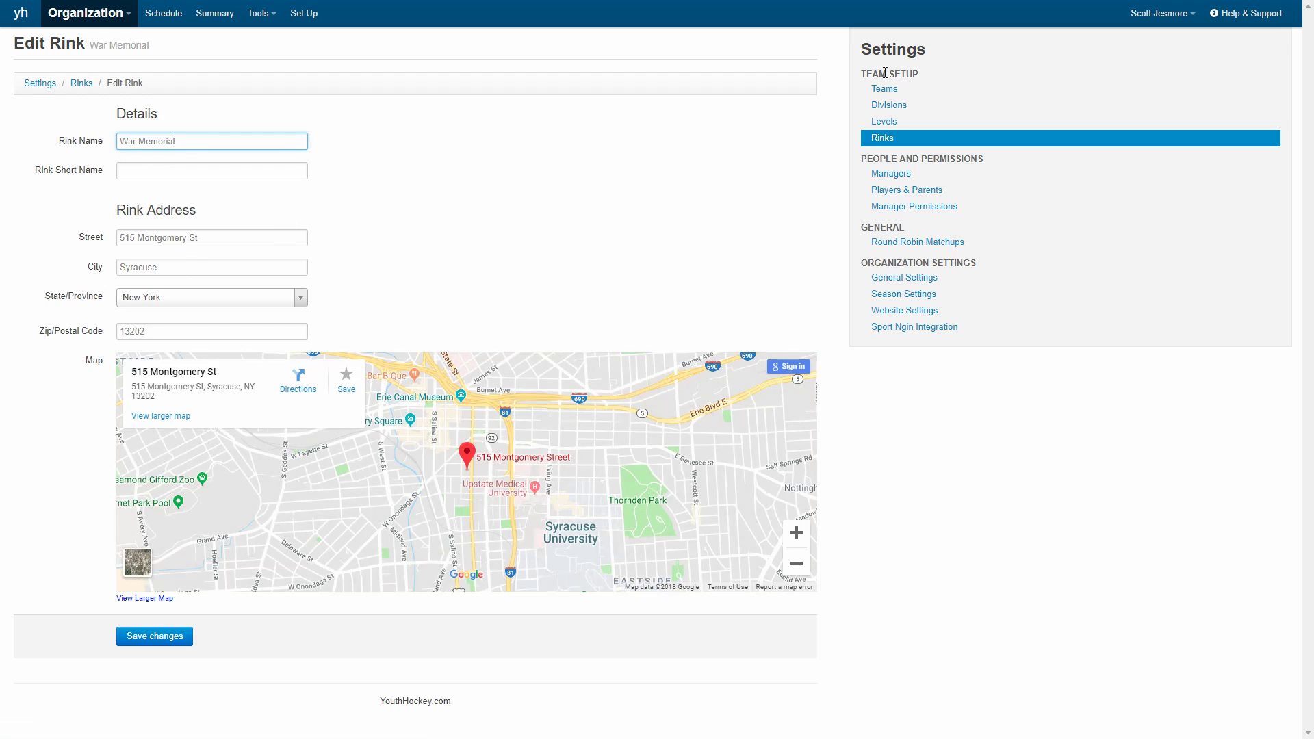
pyautogui.click(881, 139)
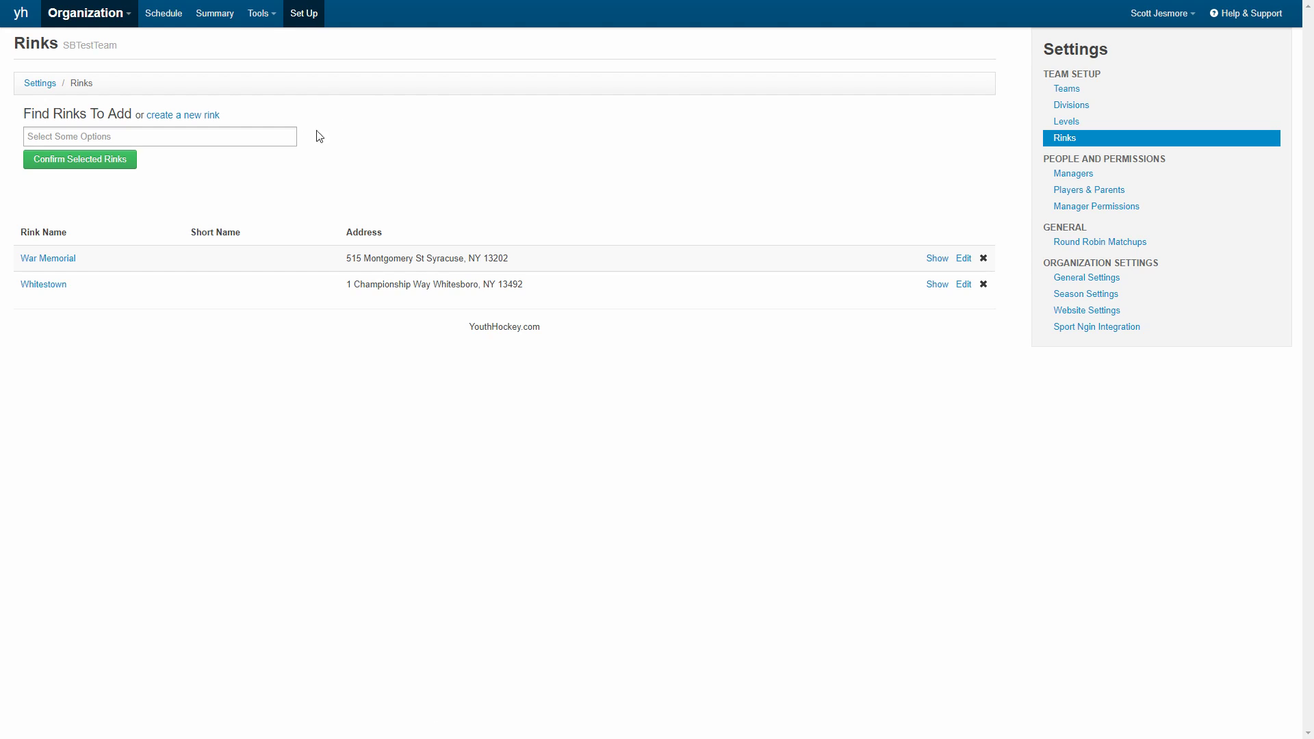
# Go to the organization's team settings and examine the division entry in the existing teams list
pyautogui.click(100, 22)
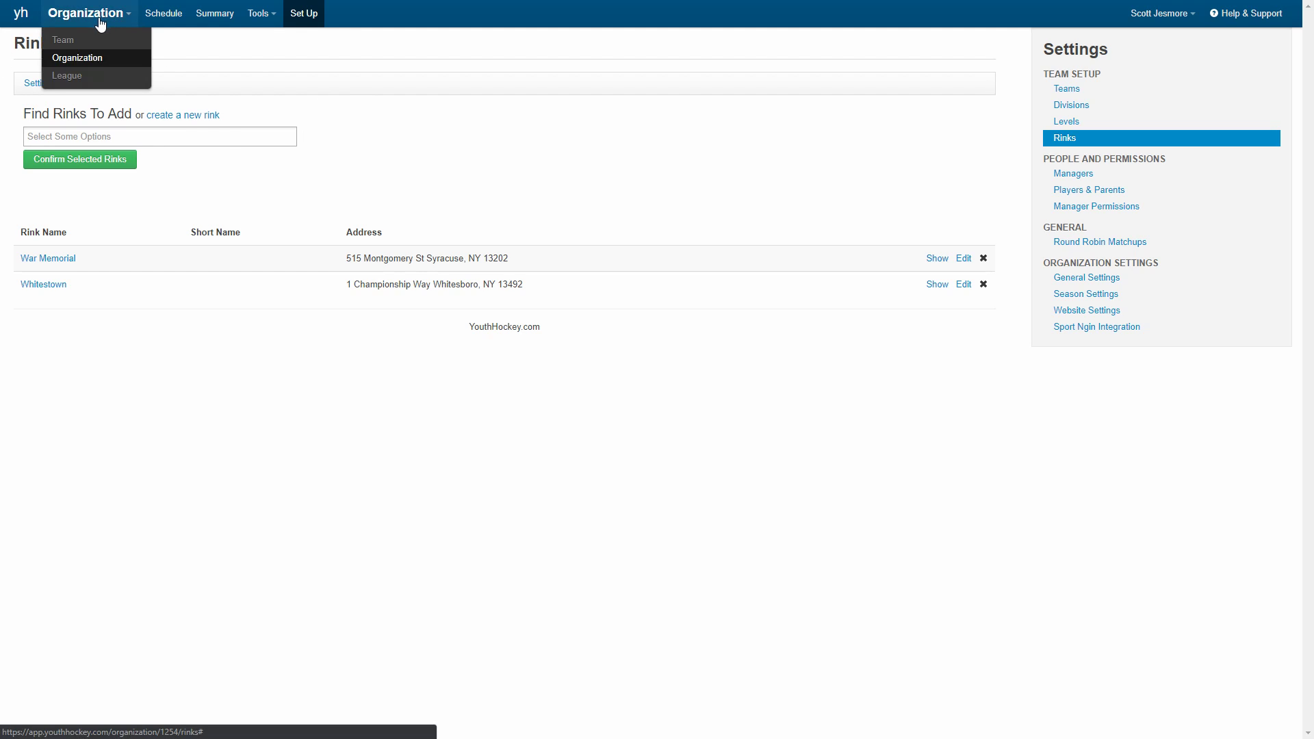
pyautogui.click(94, 65)
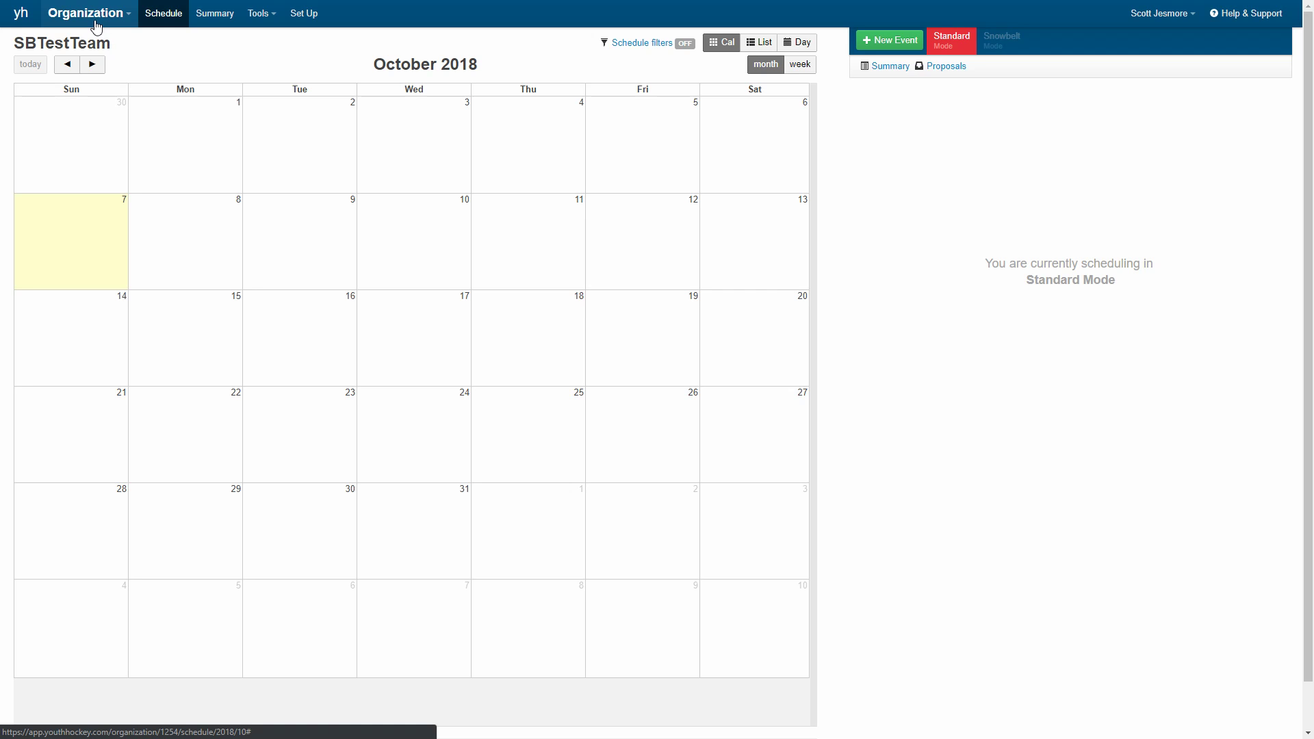
pyautogui.click(300, 15)
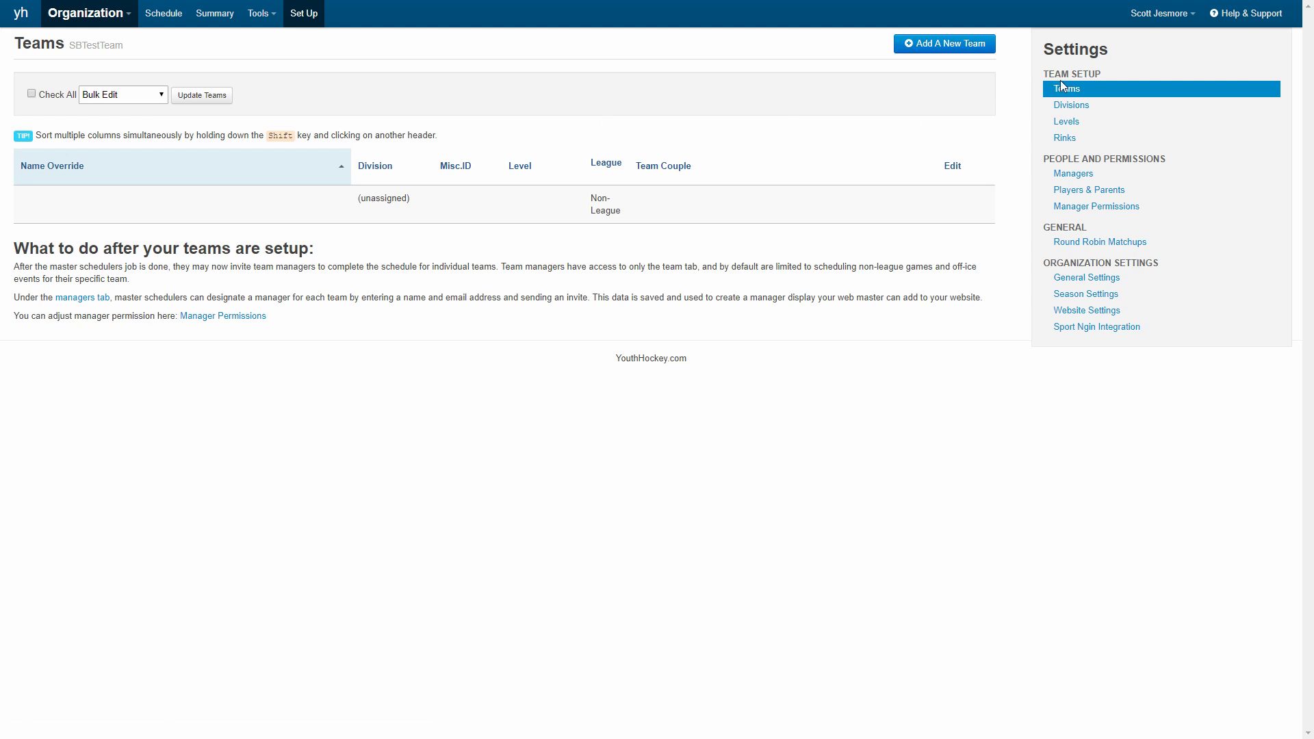
pyautogui.click(1065, 93)
pyautogui.moveTo(417, 205); pyautogui.dragTo(356, 207)
pyautogui.click(419, 201)
# Start a new team with the division 18U -- League and the level Red -- League
pyautogui.click(945, 48)
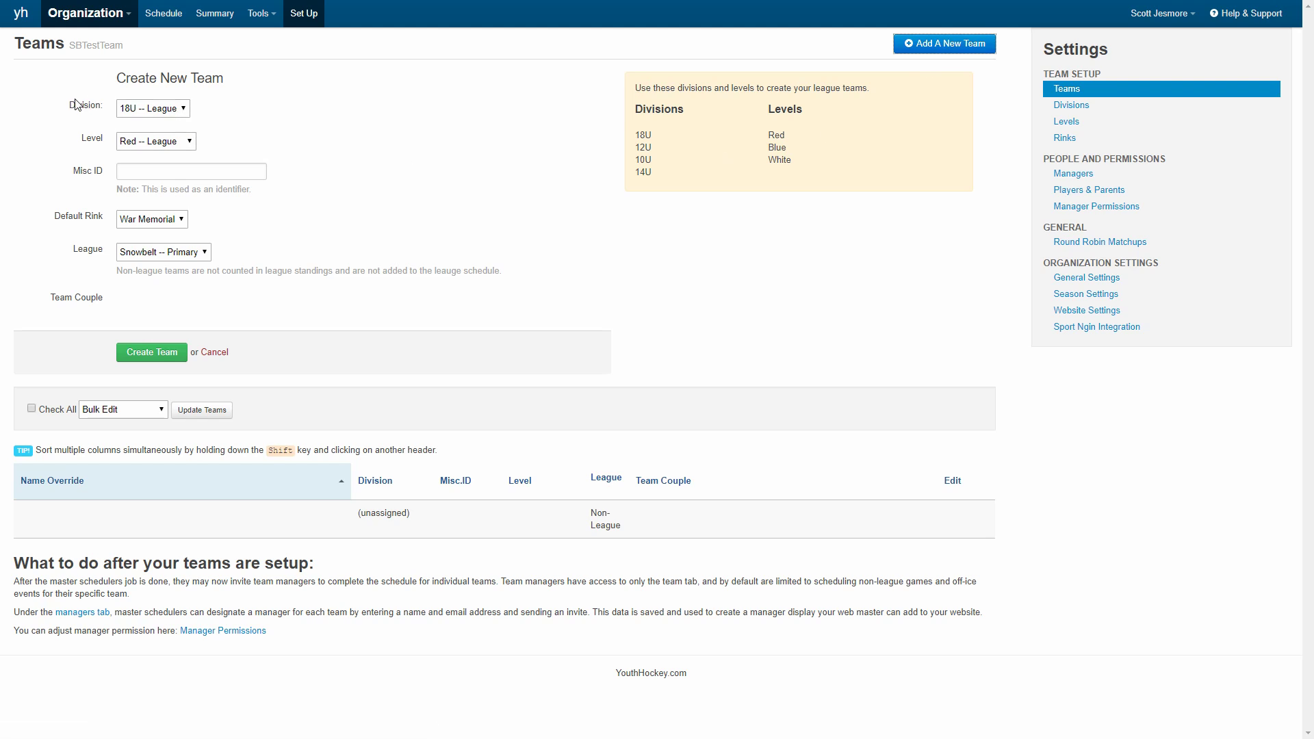
pyautogui.click(171, 112)
pyautogui.click(165, 124)
pyautogui.click(166, 141)
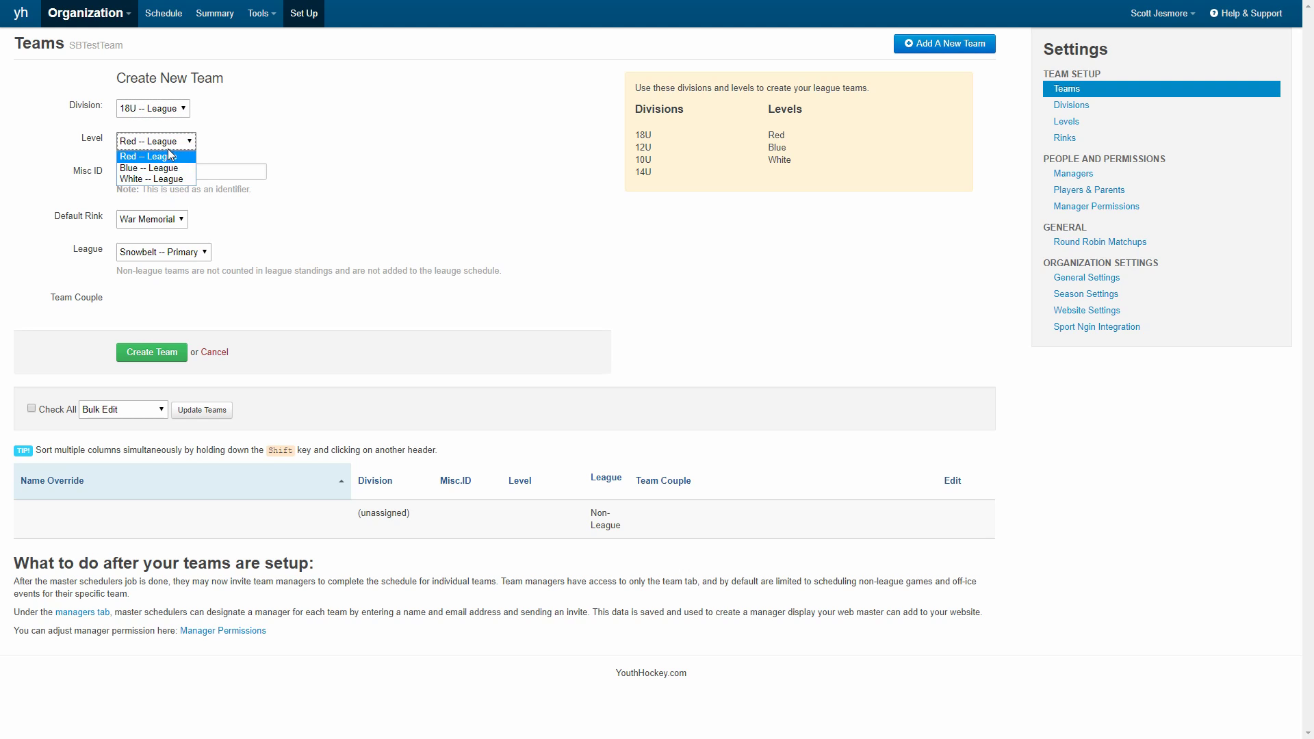
pyautogui.click(245, 135)
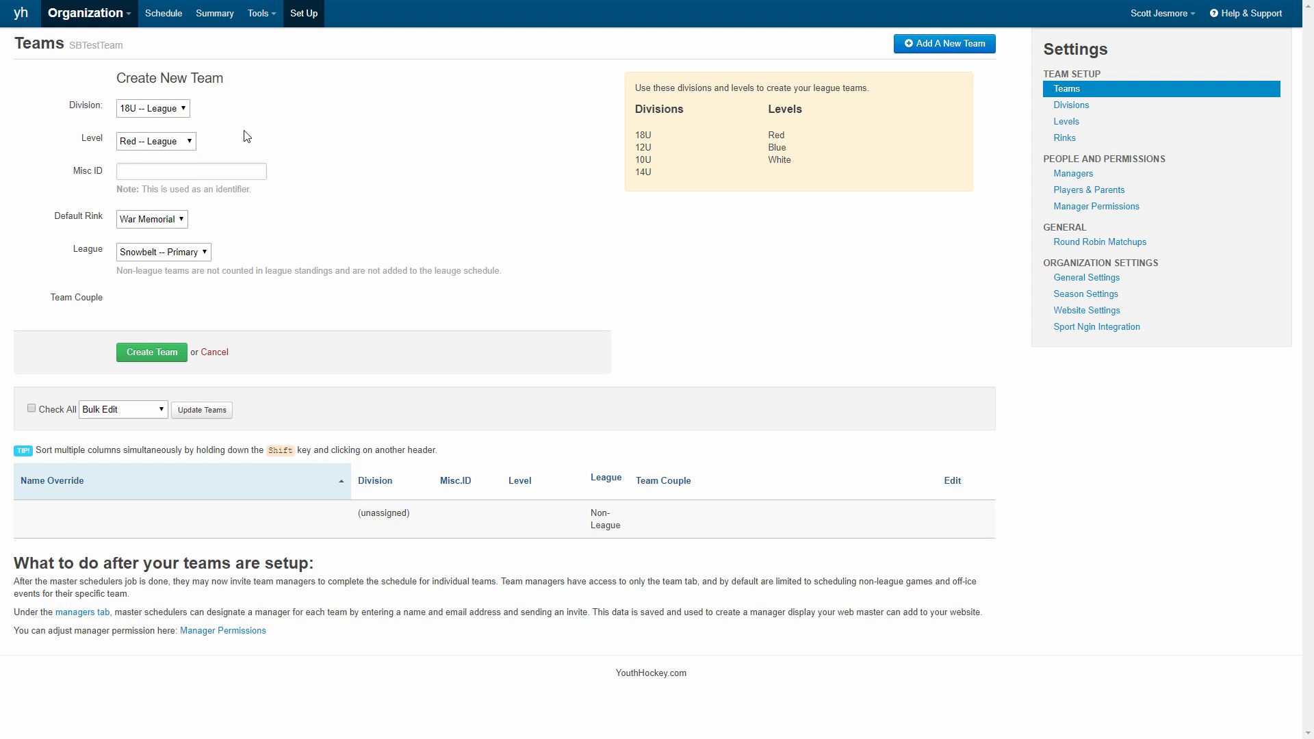
# Review the division and level choices for the new team, keeping 18U -- League and Red -- League
pyautogui.click(176, 115)
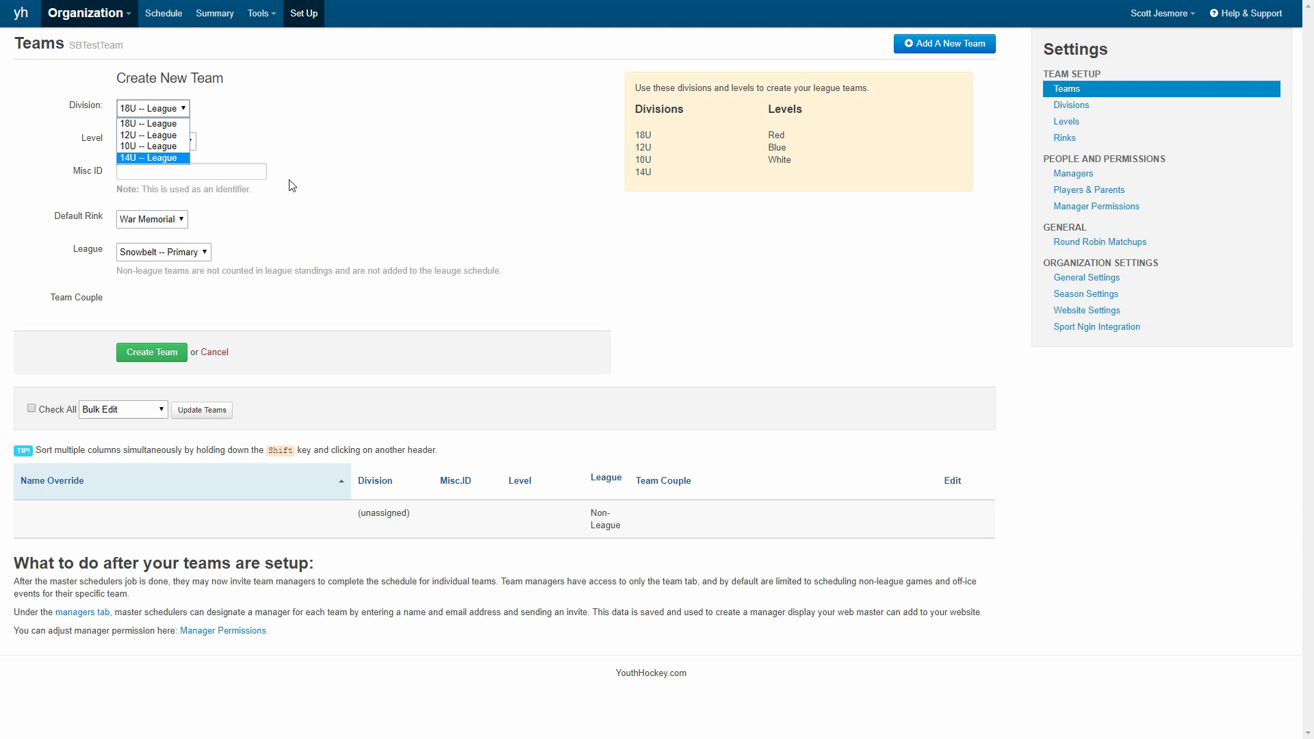
pyautogui.click(163, 127)
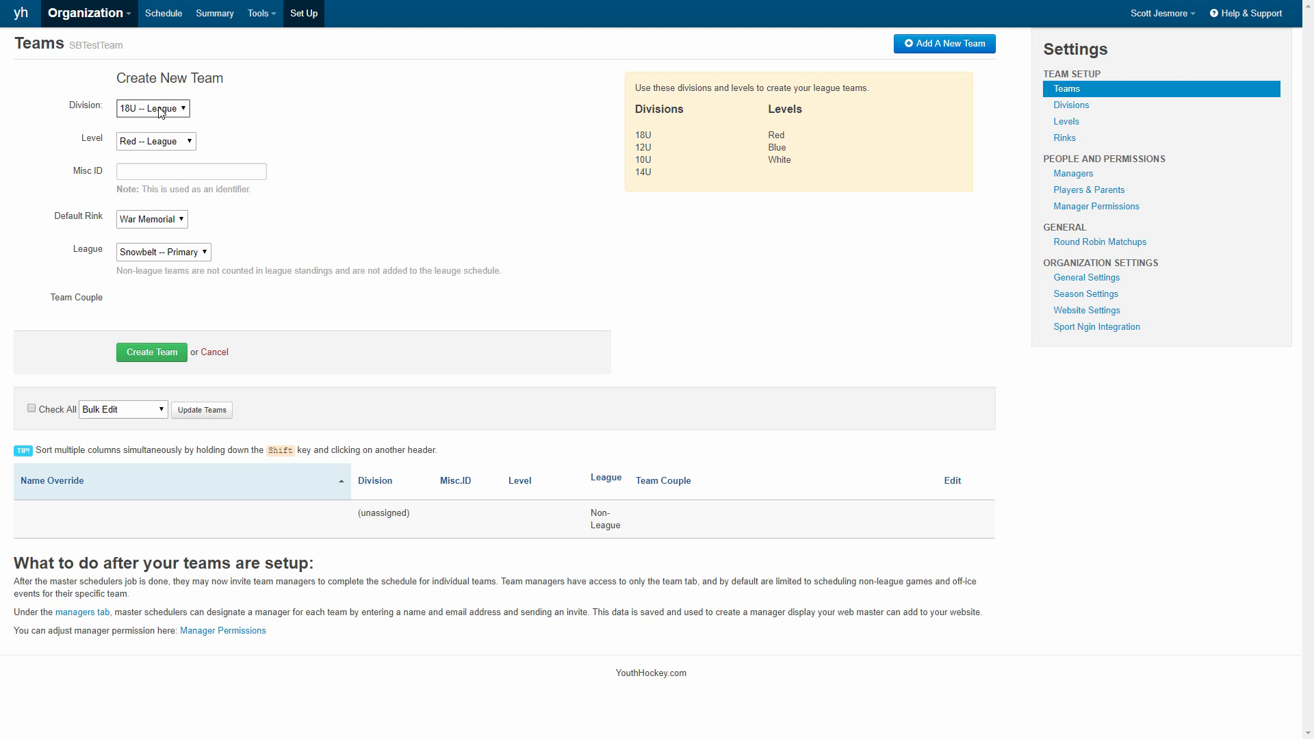
pyautogui.click(162, 143)
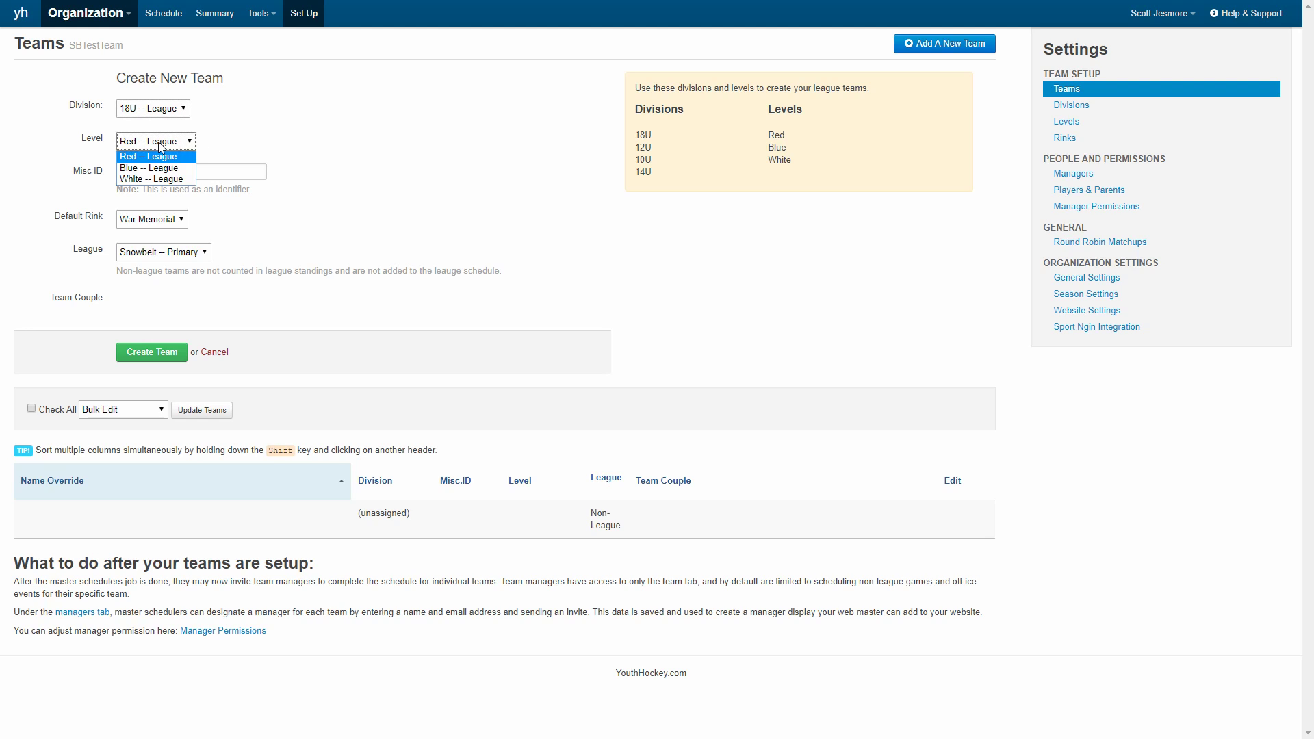
pyautogui.click(160, 143)
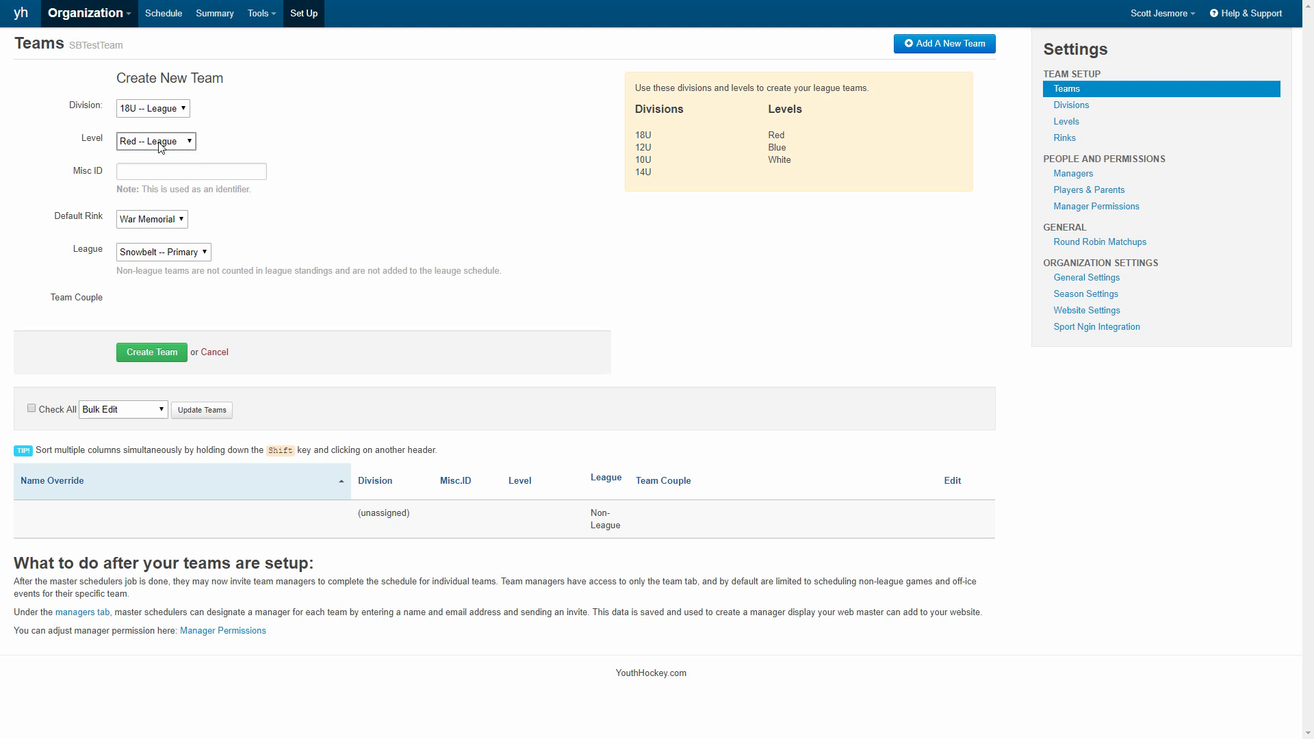
# Switch the new team's division to 14U -- League and look over its level and division choices
pyautogui.click(149, 117)
pyautogui.click(151, 157)
pyautogui.click(157, 143)
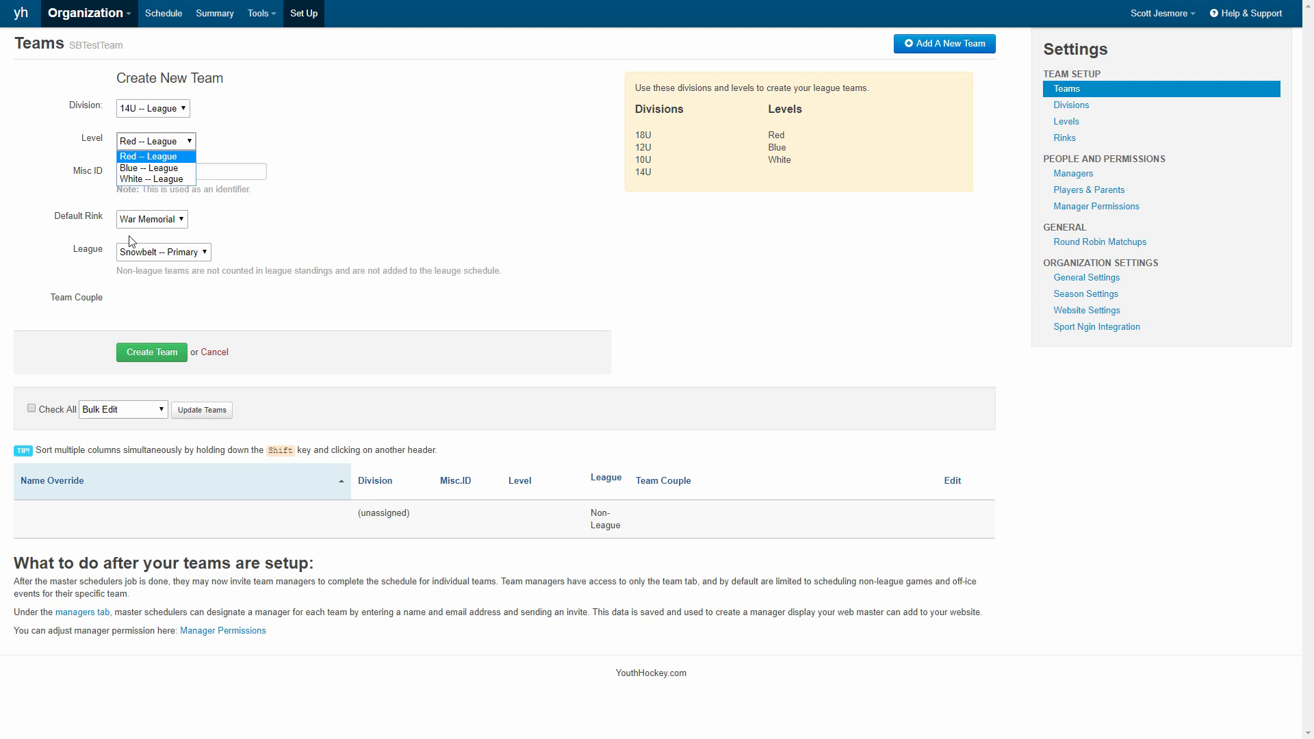
pyautogui.click(266, 126)
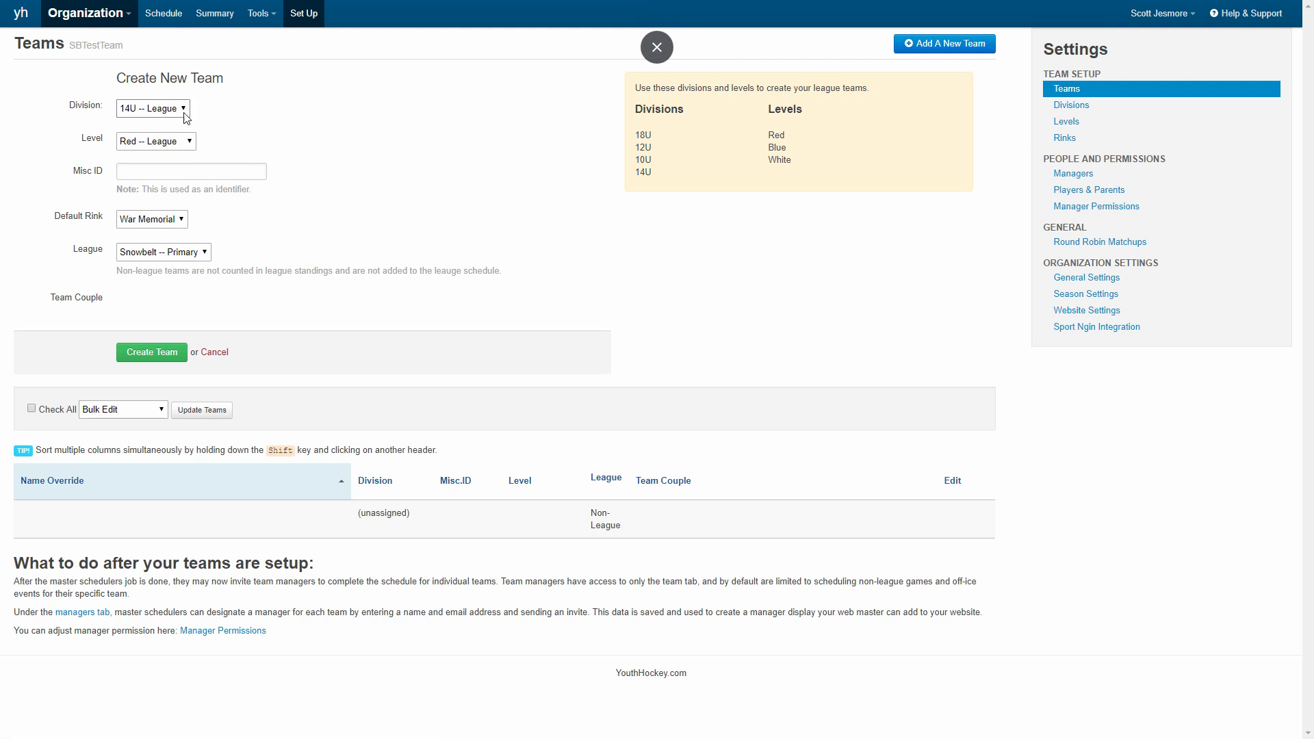
pyautogui.click(158, 110)
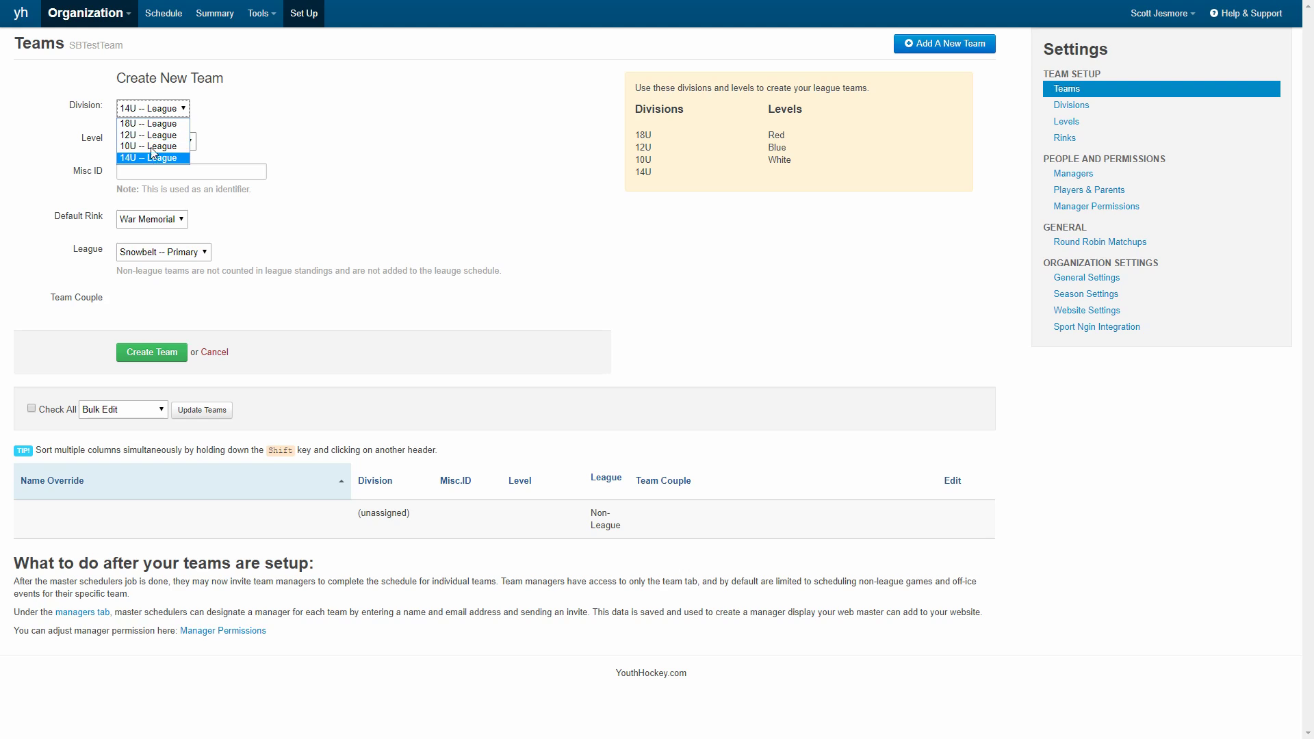
pyautogui.click(347, 159)
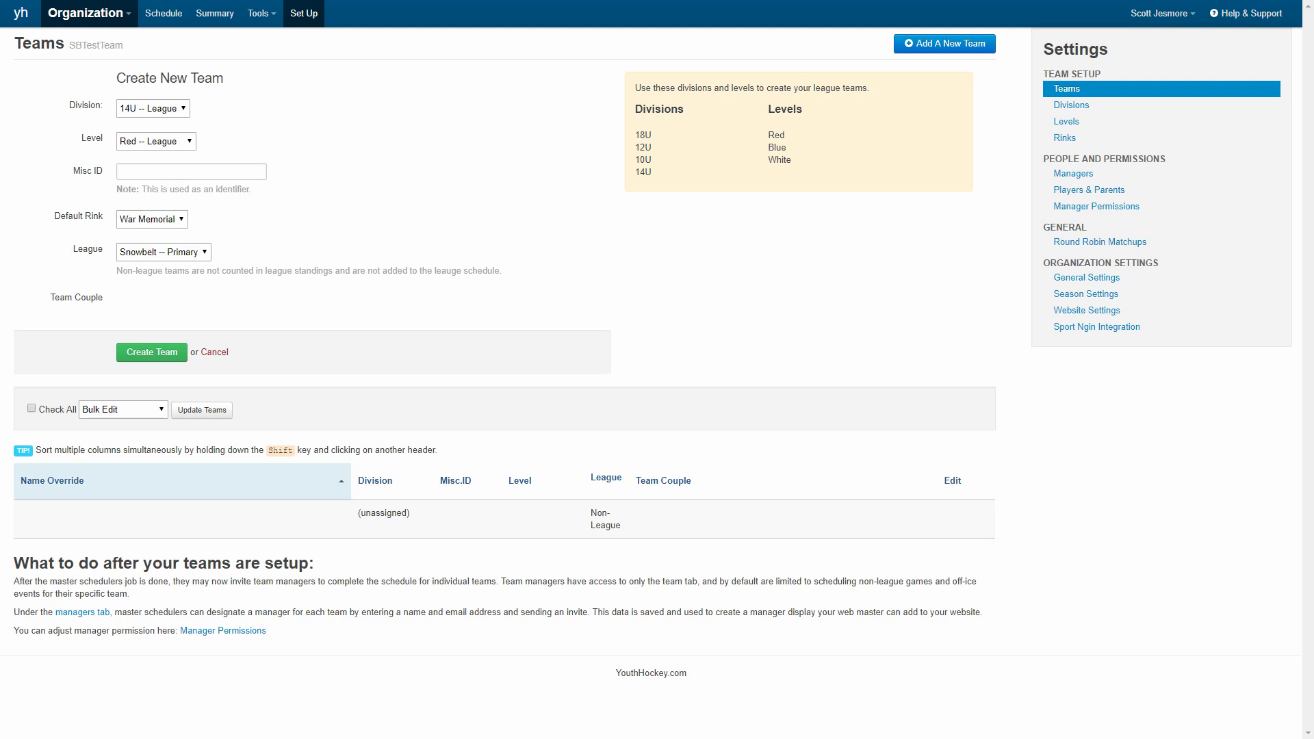
pyautogui.click(213, 168)
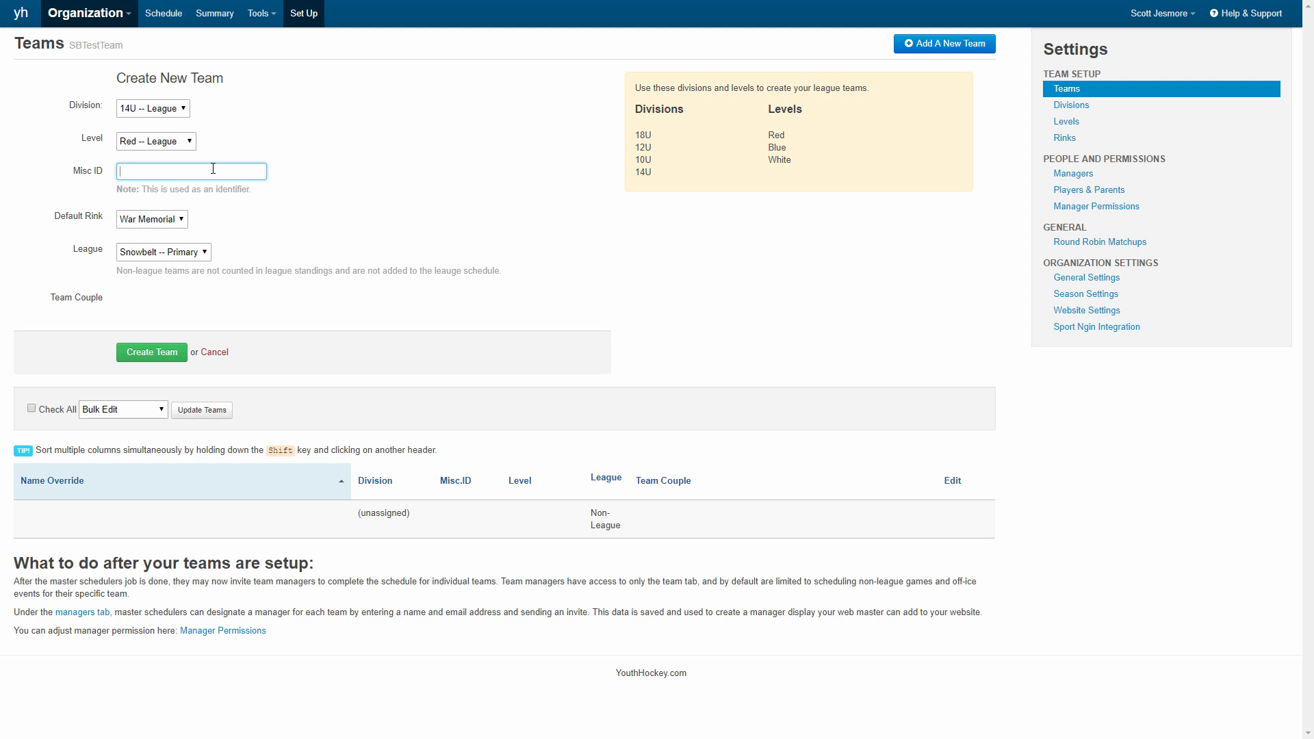
# Set the new team's division to 10U -- League, its level to White -- League and its Misc ID to 1
pyautogui.click(168, 110)
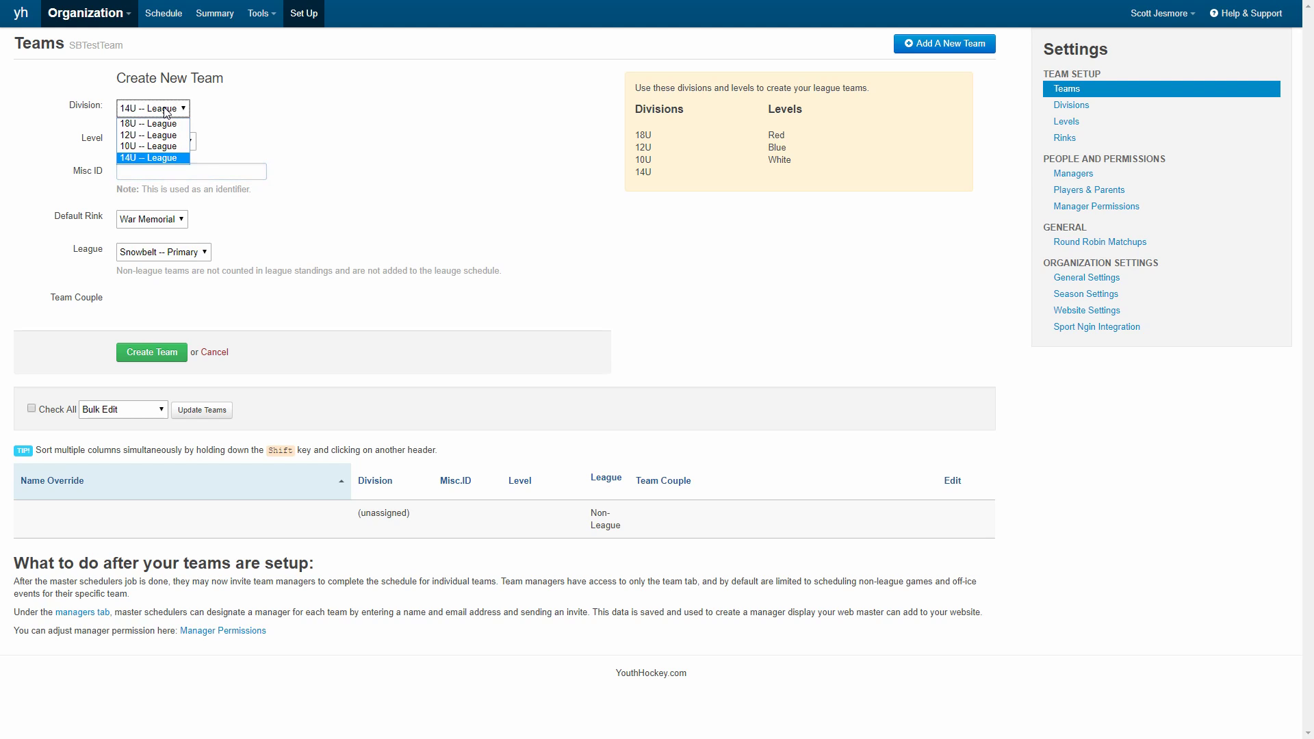
pyautogui.click(164, 145)
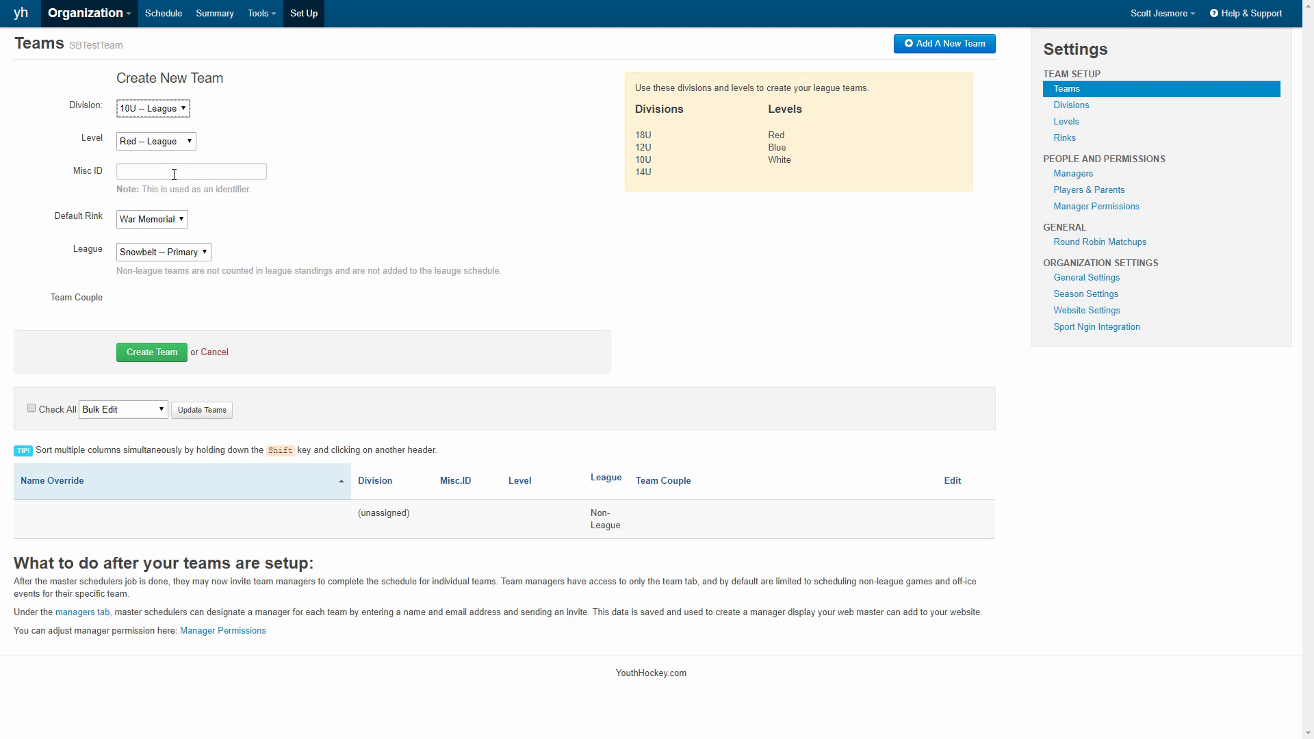
pyautogui.click(151, 141)
pyautogui.click(139, 180)
pyautogui.click(145, 169)
pyautogui.write('1')
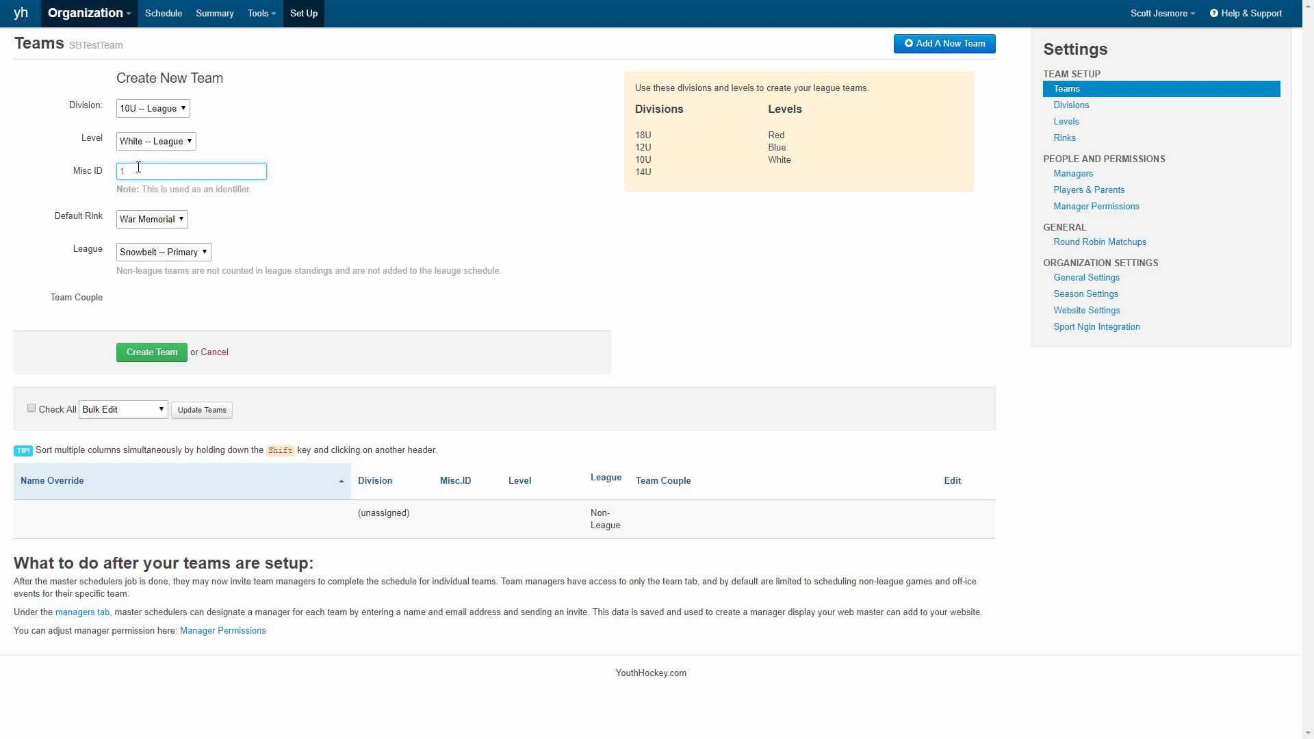
# Choose War Memorial as the default rink and Snowbelt -- Primary as the league, and create the team
pyautogui.click(142, 224)
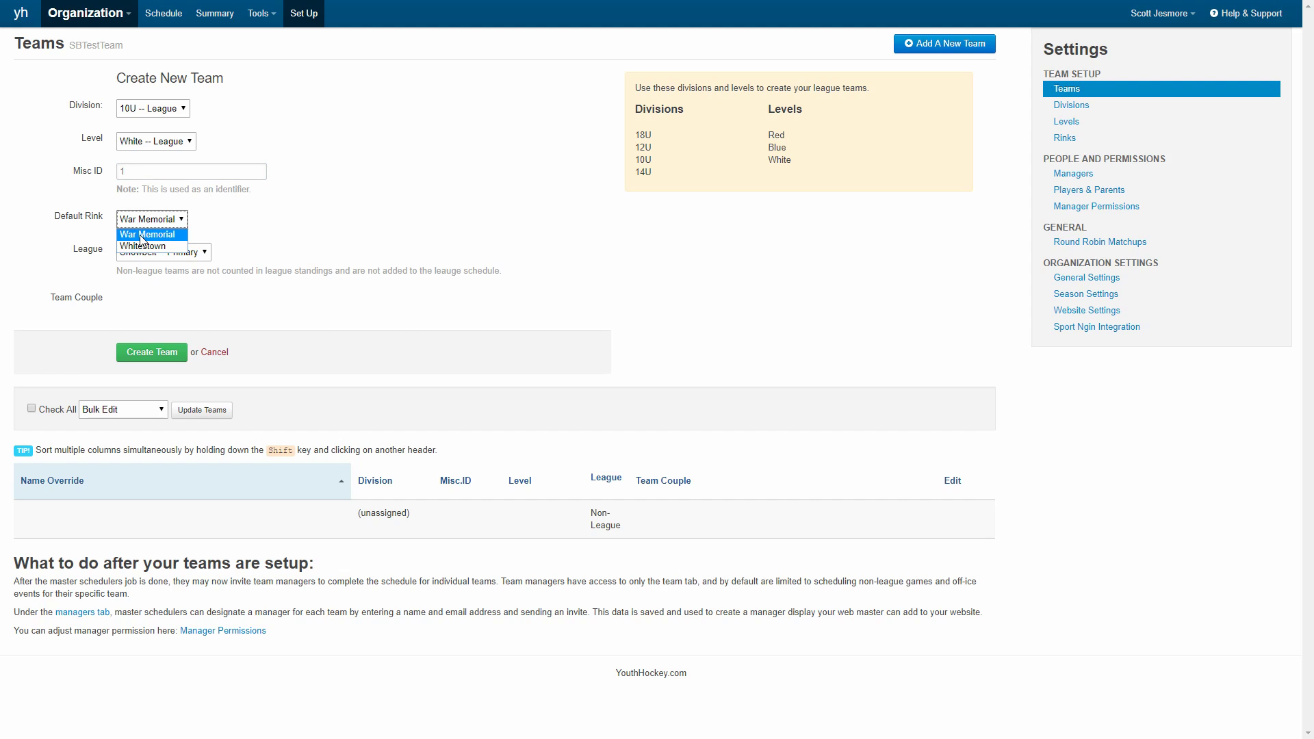
pyautogui.click(141, 236)
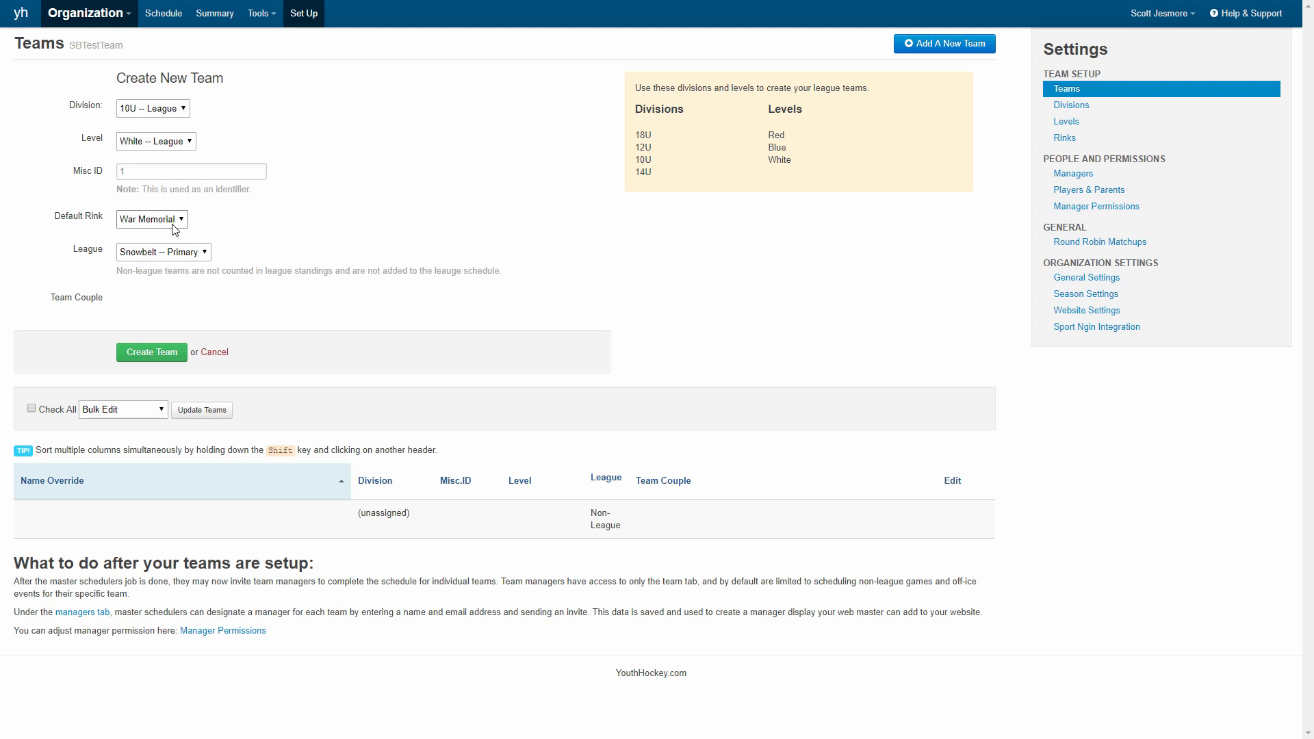
pyautogui.click(158, 253)
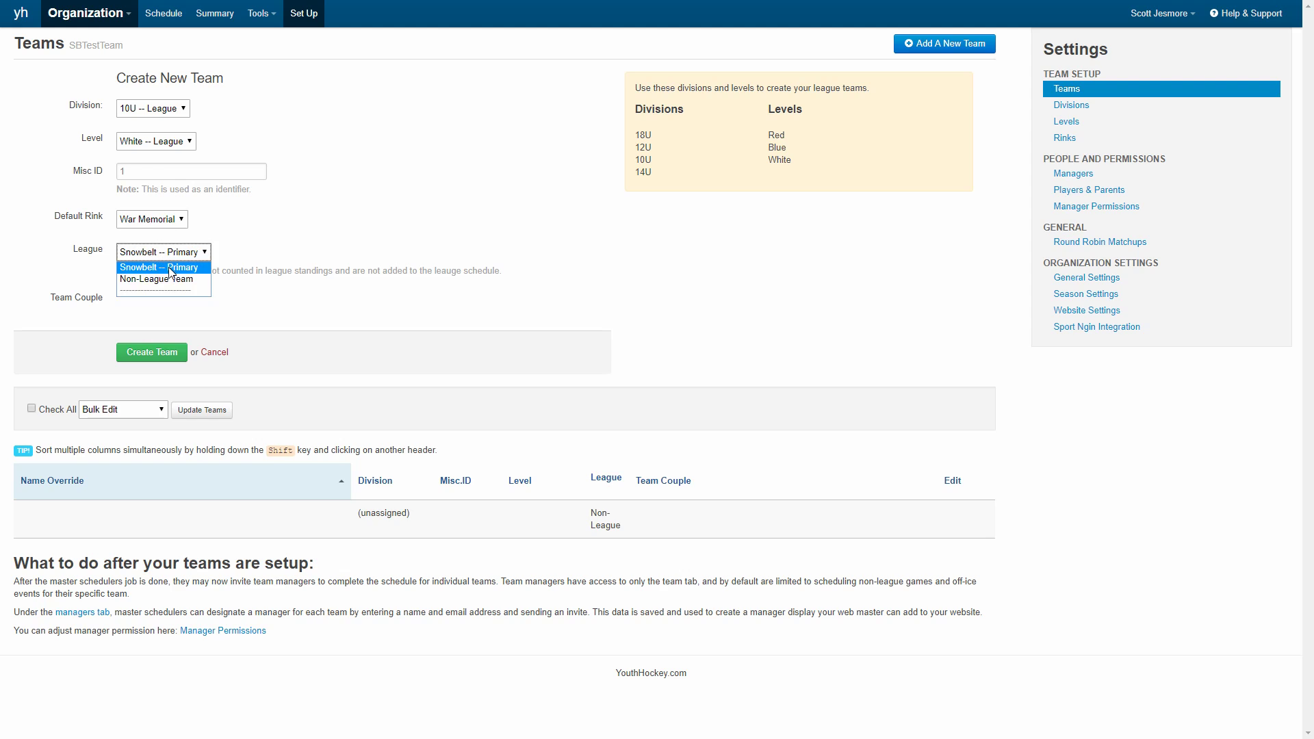
pyautogui.click(170, 268)
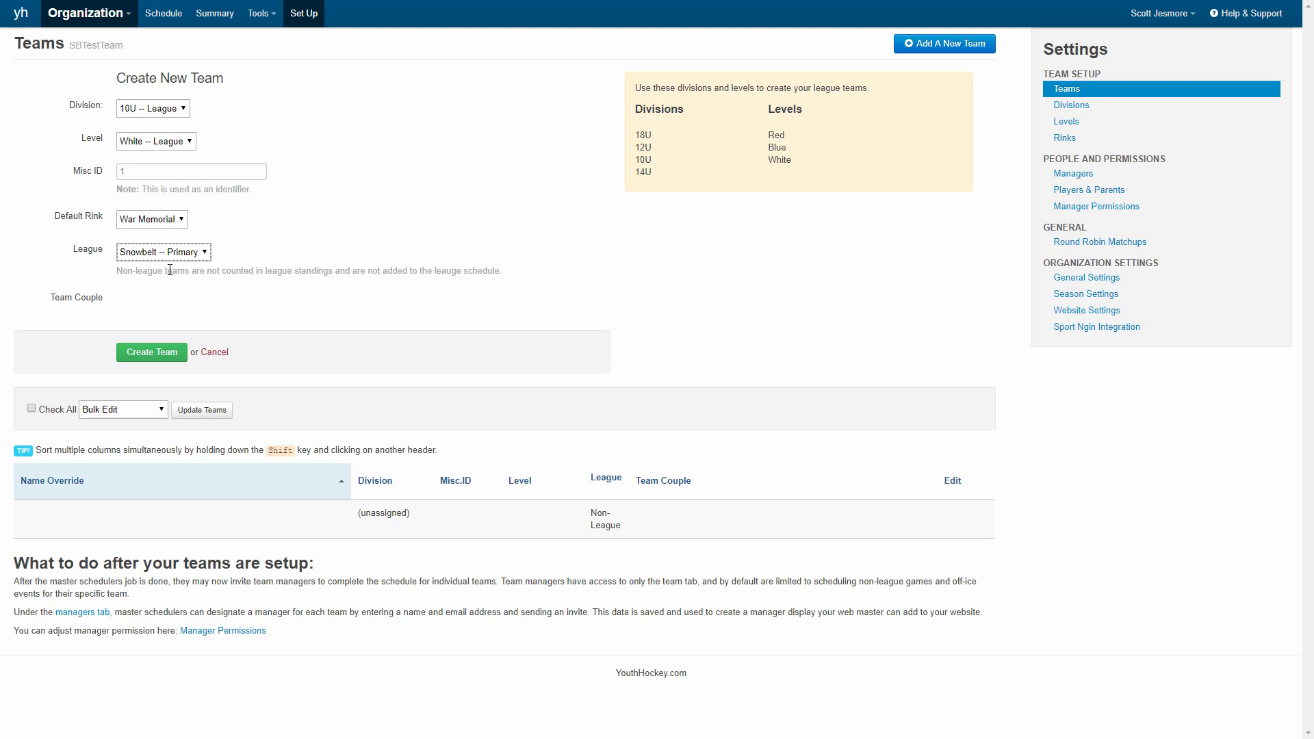
pyautogui.click(321, 246)
pyautogui.click(150, 353)
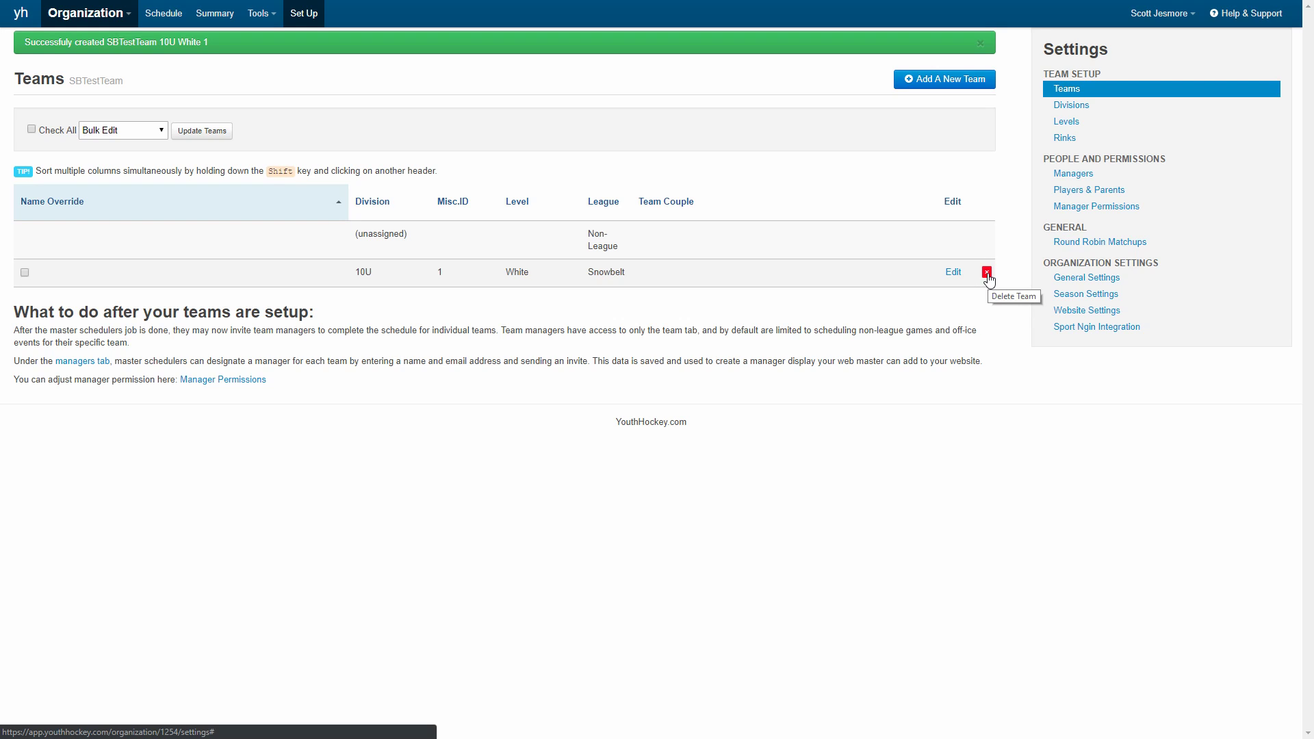
# Create a second team with division 10U -- League, level White -- League and Misc ID 2
pyautogui.click(931, 82)
pyautogui.click(142, 146)
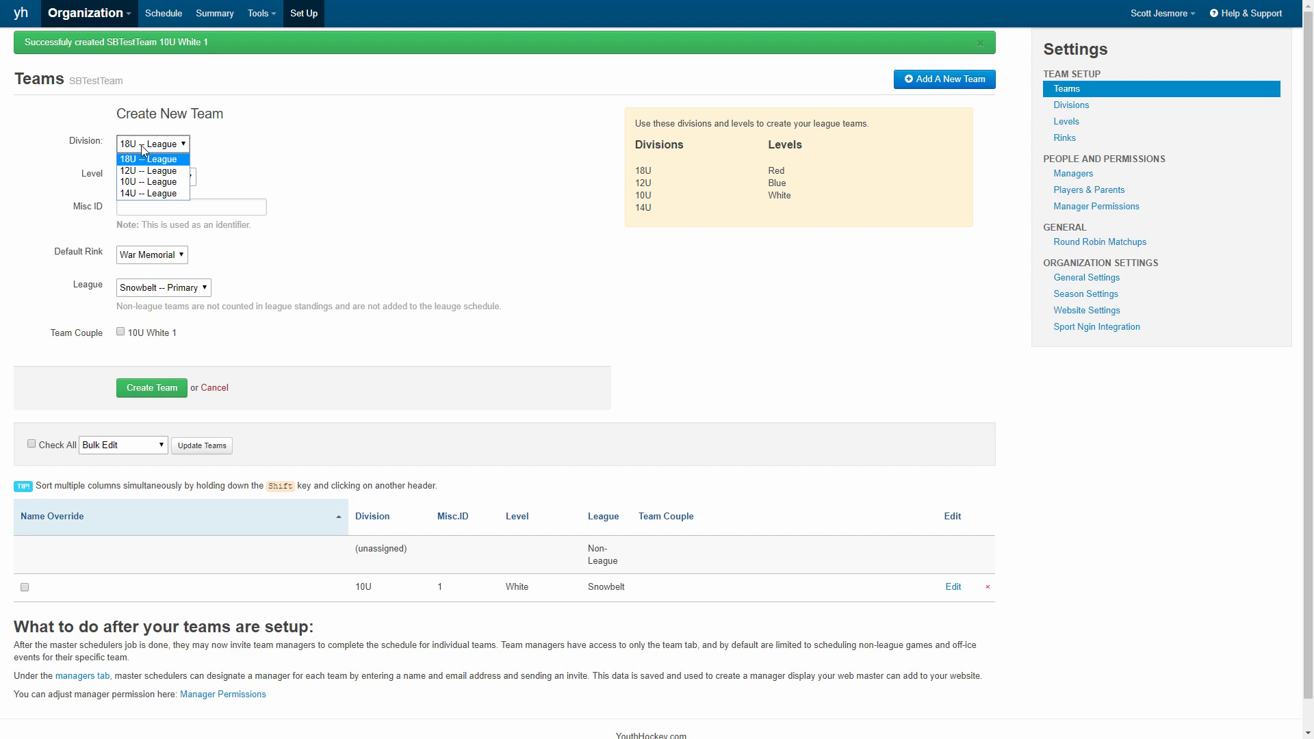
pyautogui.click(151, 181)
pyautogui.click(158, 179)
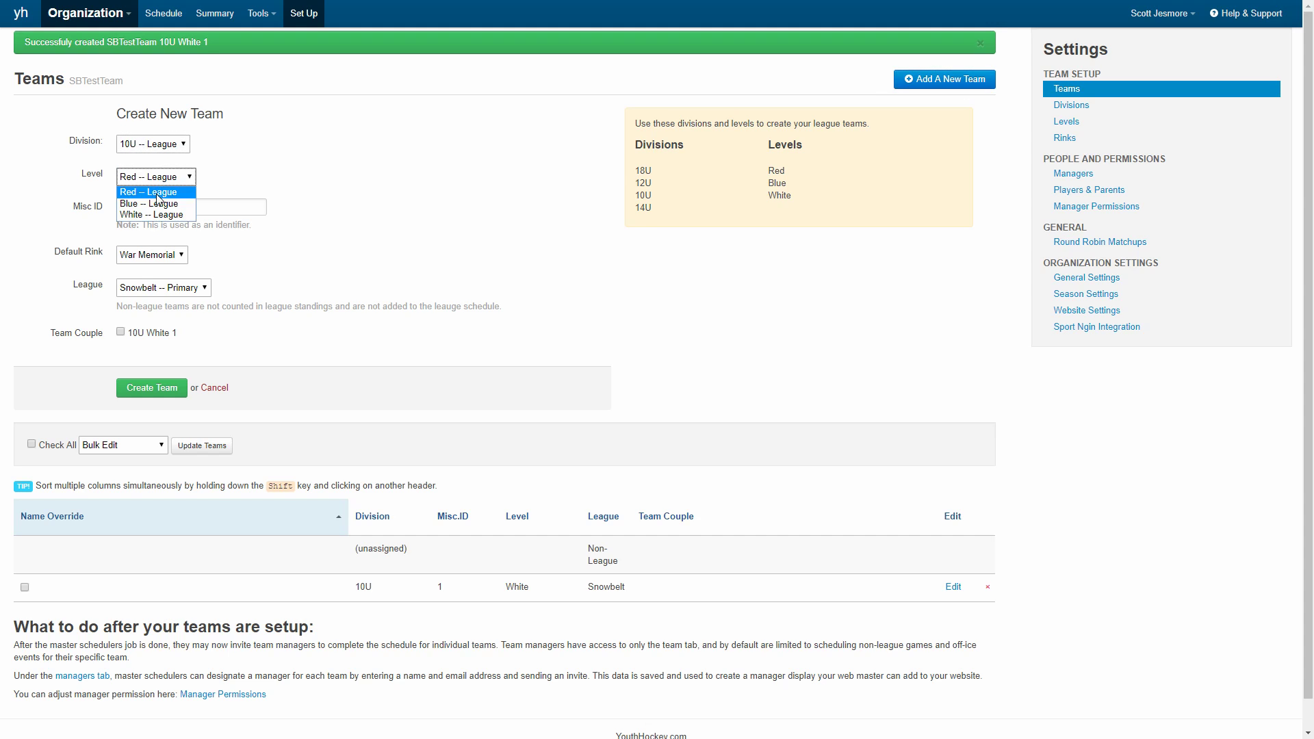
pyautogui.click(154, 215)
pyautogui.click(157, 202)
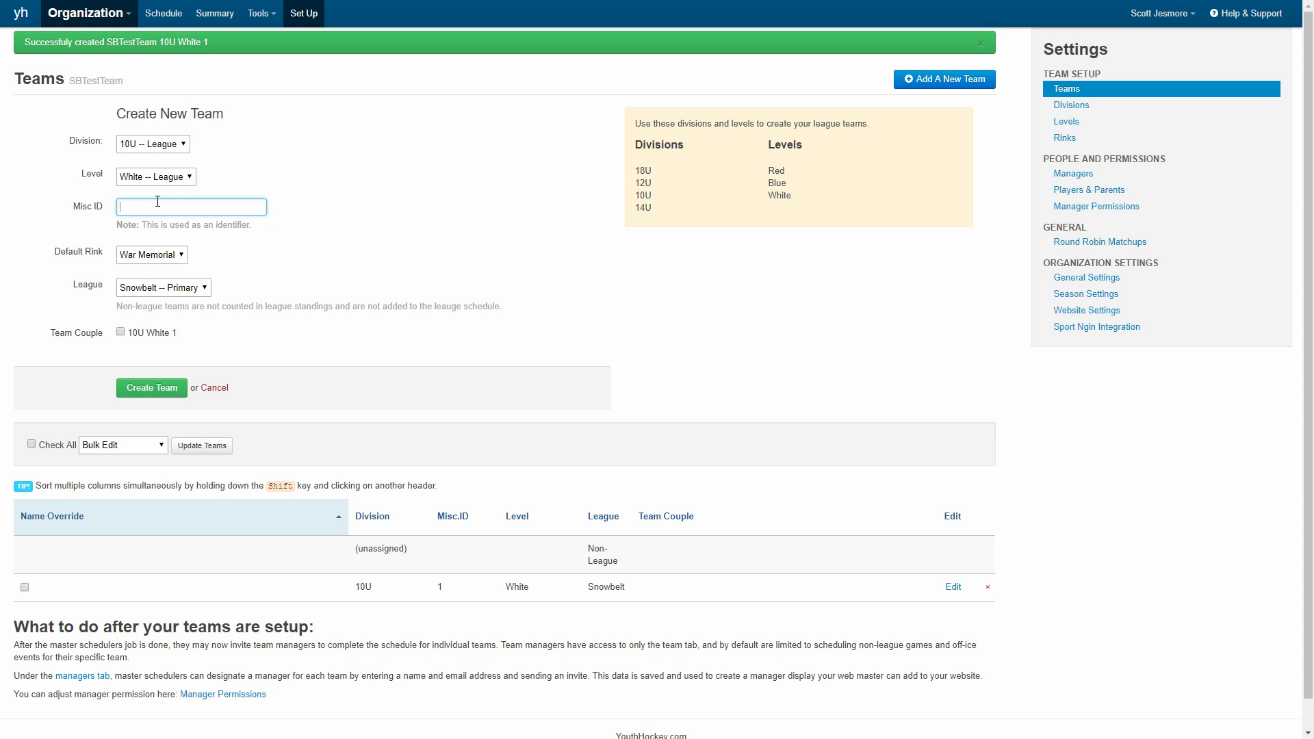
pyautogui.write('2')
pyautogui.click(156, 391)
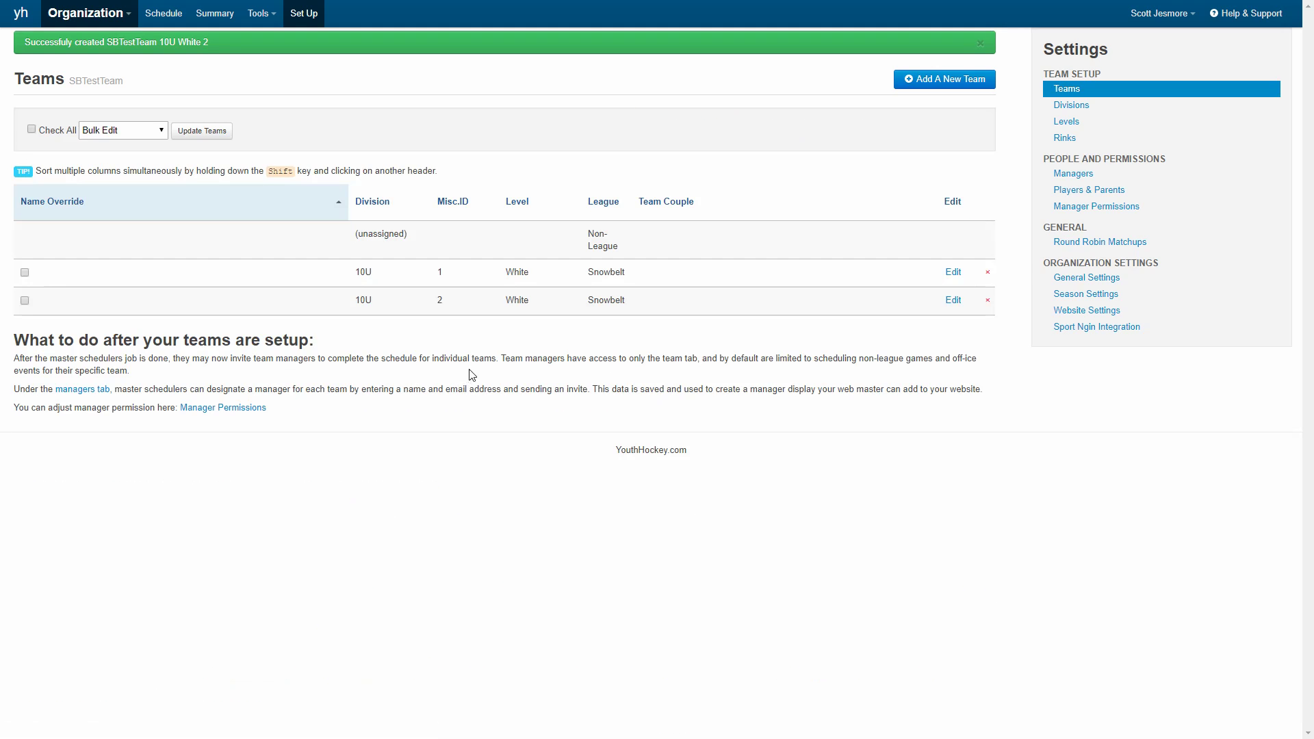
pyautogui.moveTo(440, 275); pyautogui.dragTo(441, 291)
pyautogui.click(442, 291)
# Create a team with division 14U -- League and level Blue -- League, leaving the Misc ID blank
pyautogui.click(943, 79)
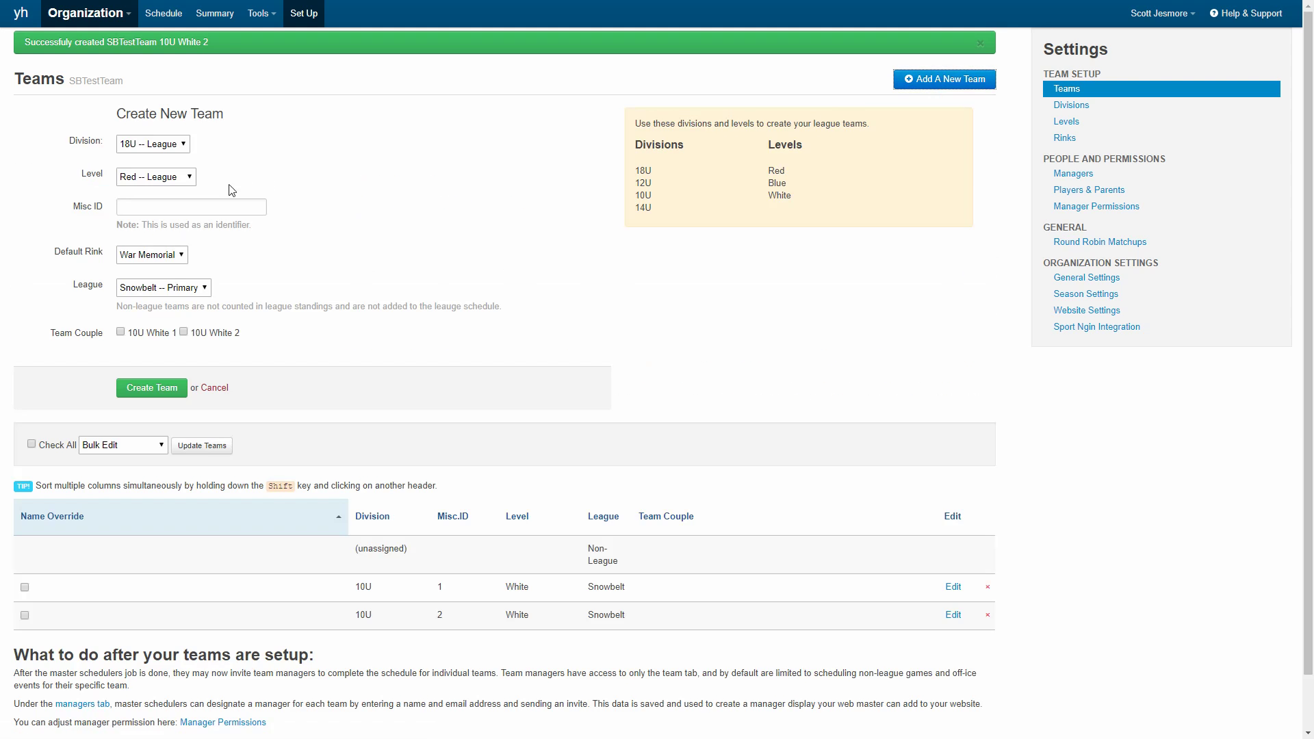
pyautogui.click(156, 145)
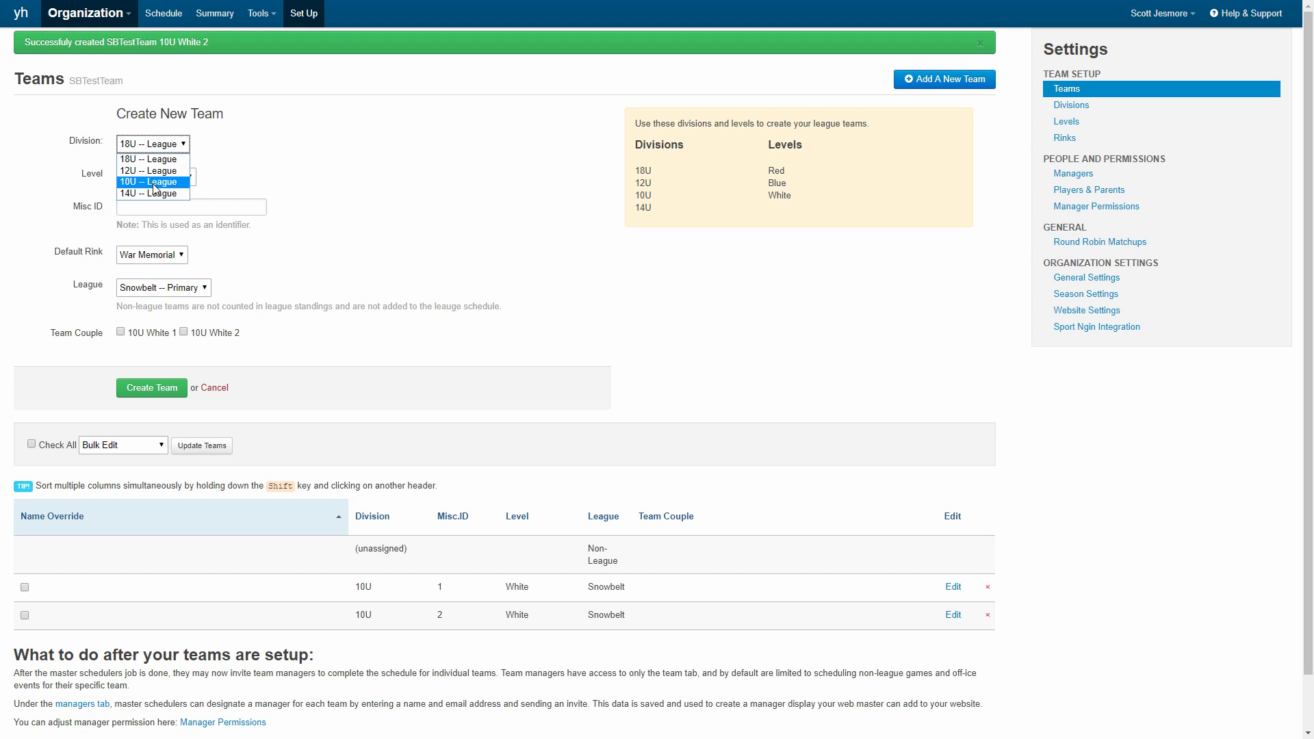
pyautogui.click(153, 193)
pyautogui.click(153, 178)
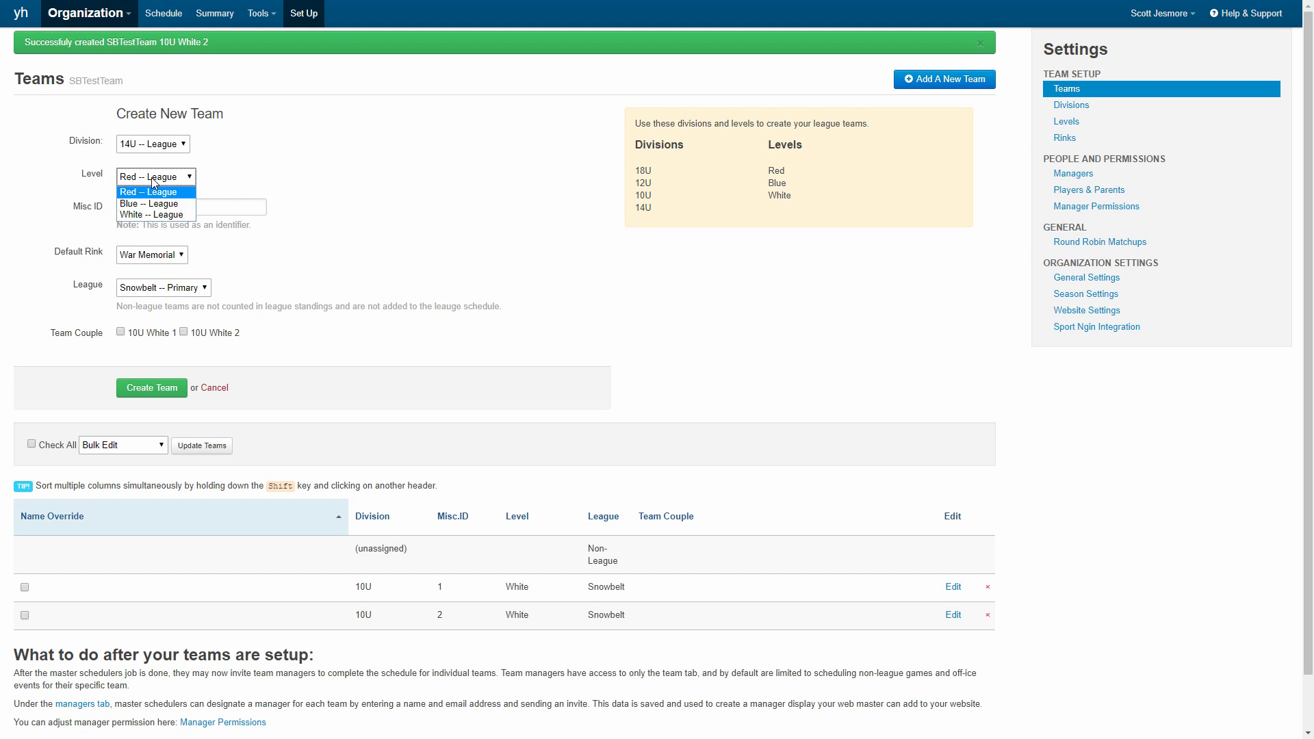
pyautogui.click(153, 199)
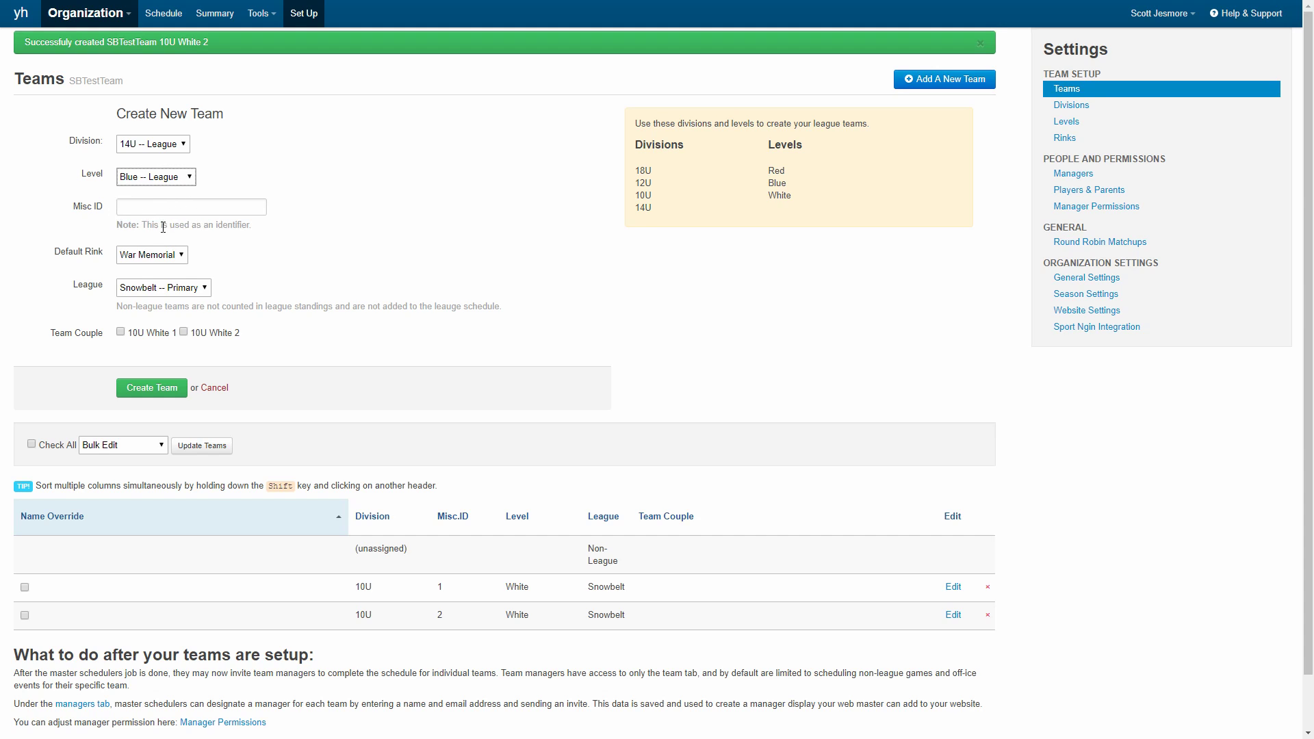
pyautogui.click(156, 388)
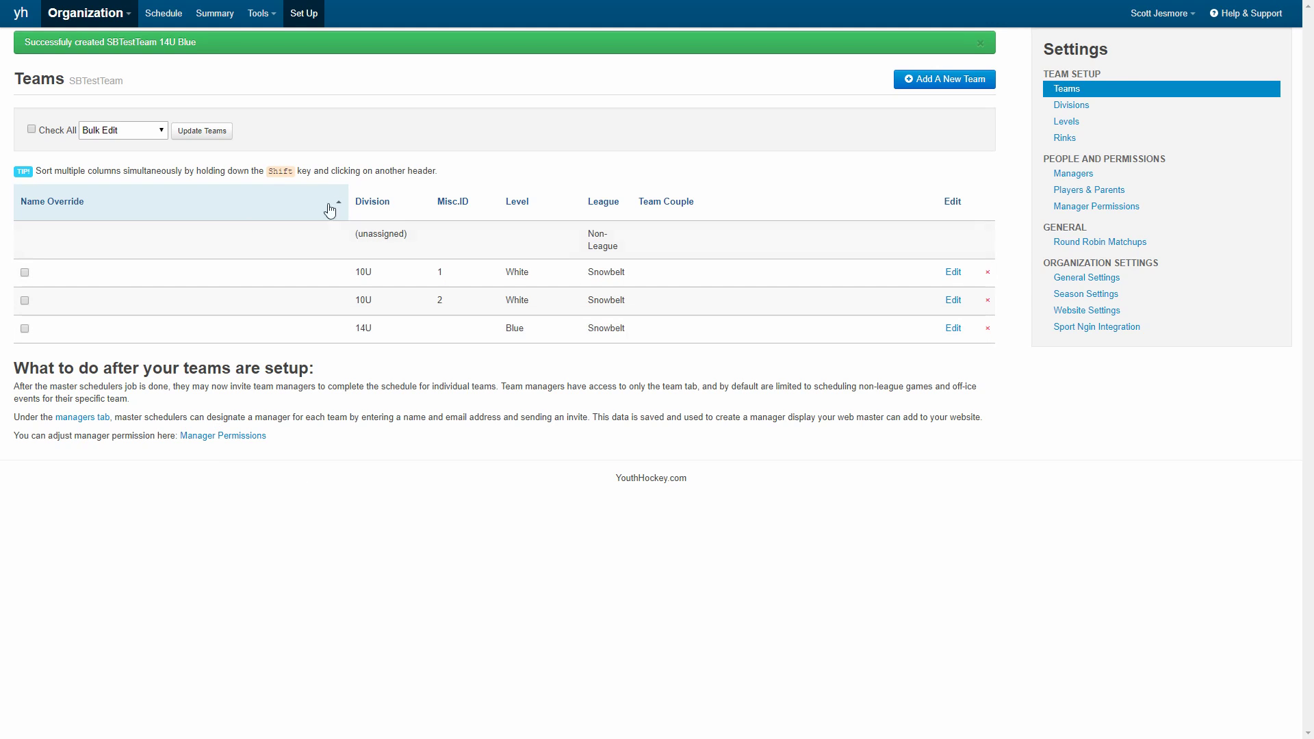
# Create a team with division 18U -- League and level Red -- League, leaving the Misc ID blank
pyautogui.click(961, 86)
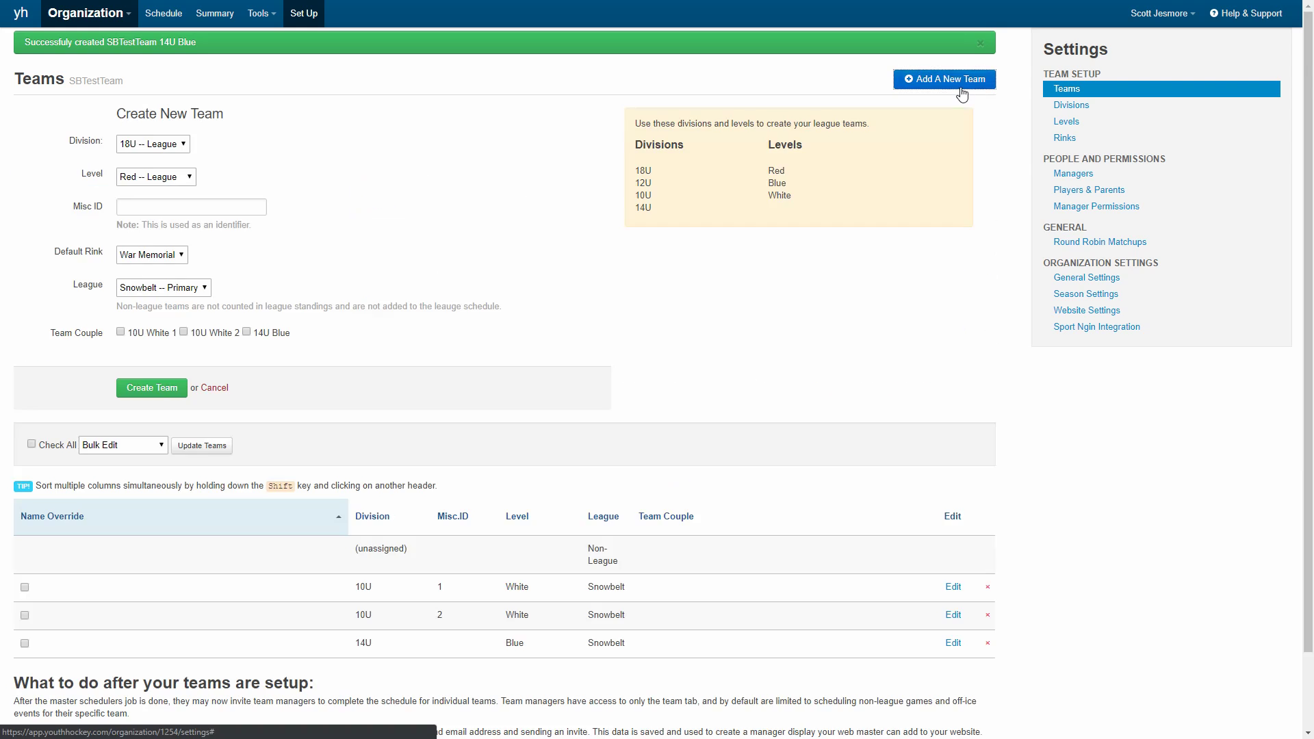
pyautogui.click(152, 144)
pyautogui.click(155, 152)
pyautogui.click(160, 180)
pyautogui.click(162, 186)
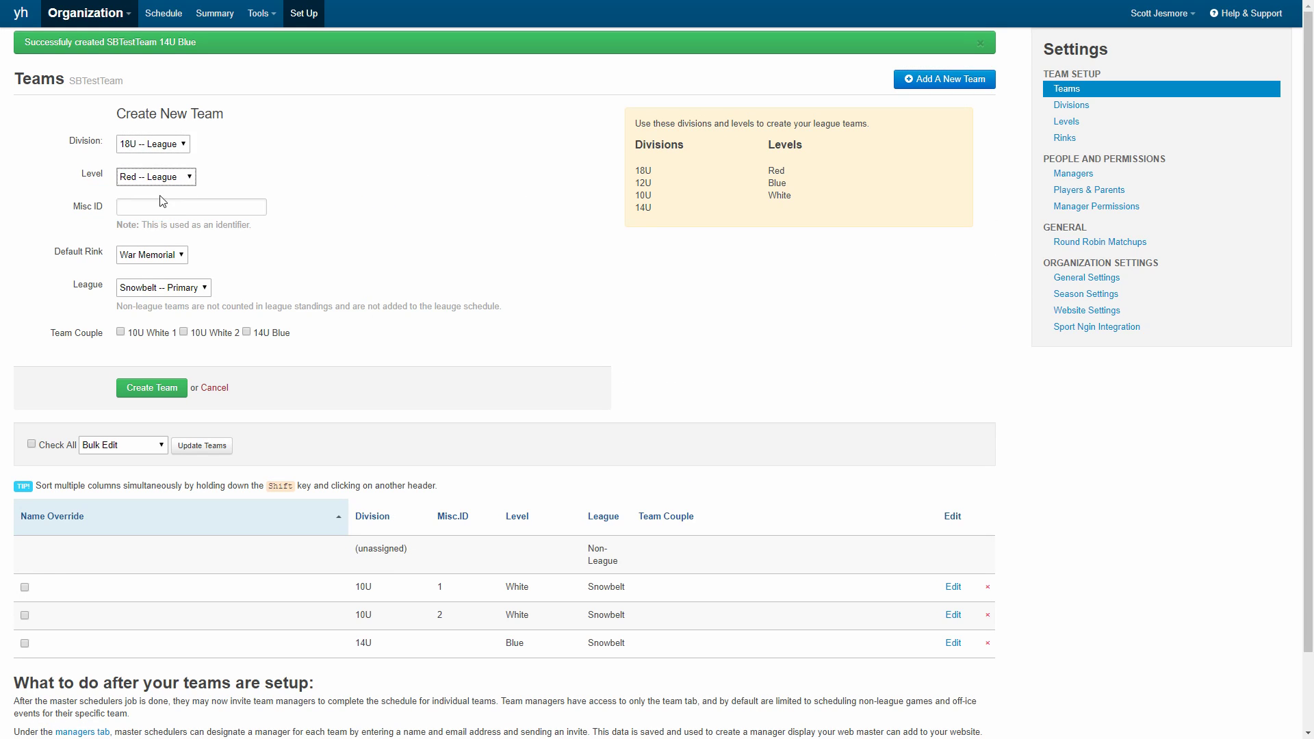
pyautogui.click(154, 390)
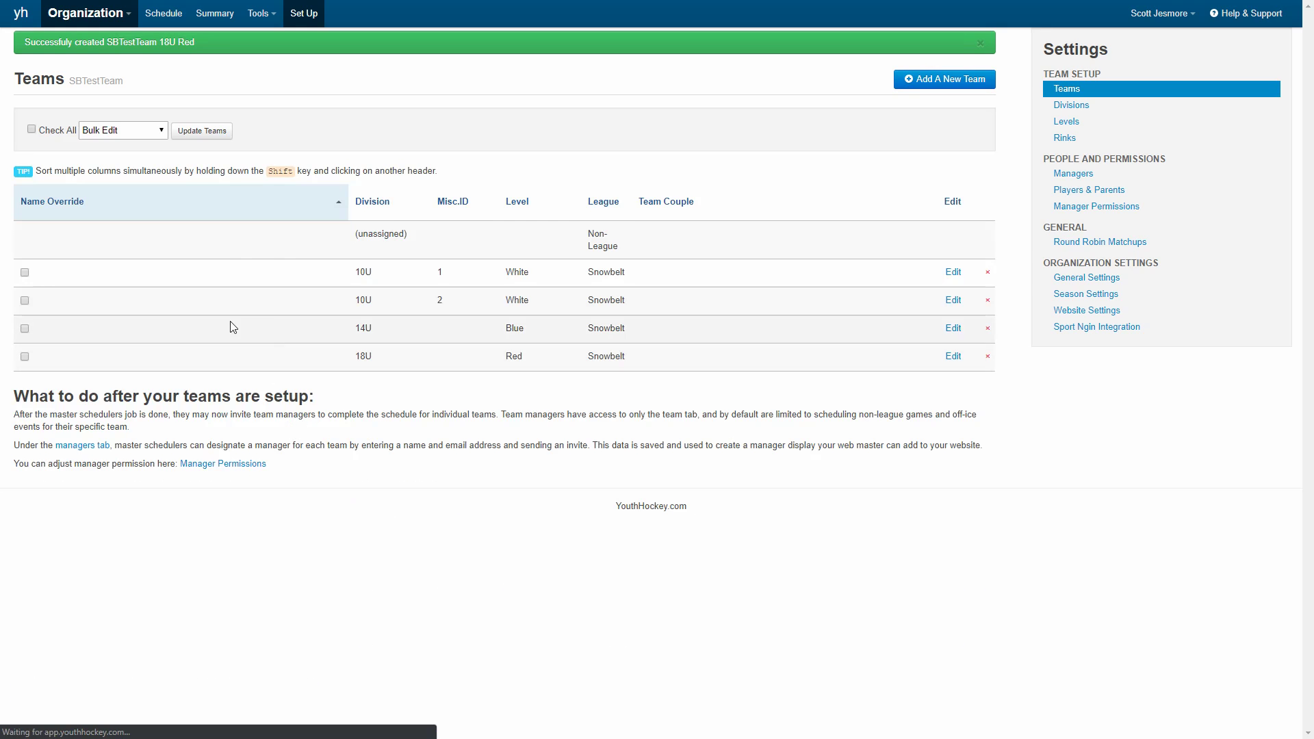
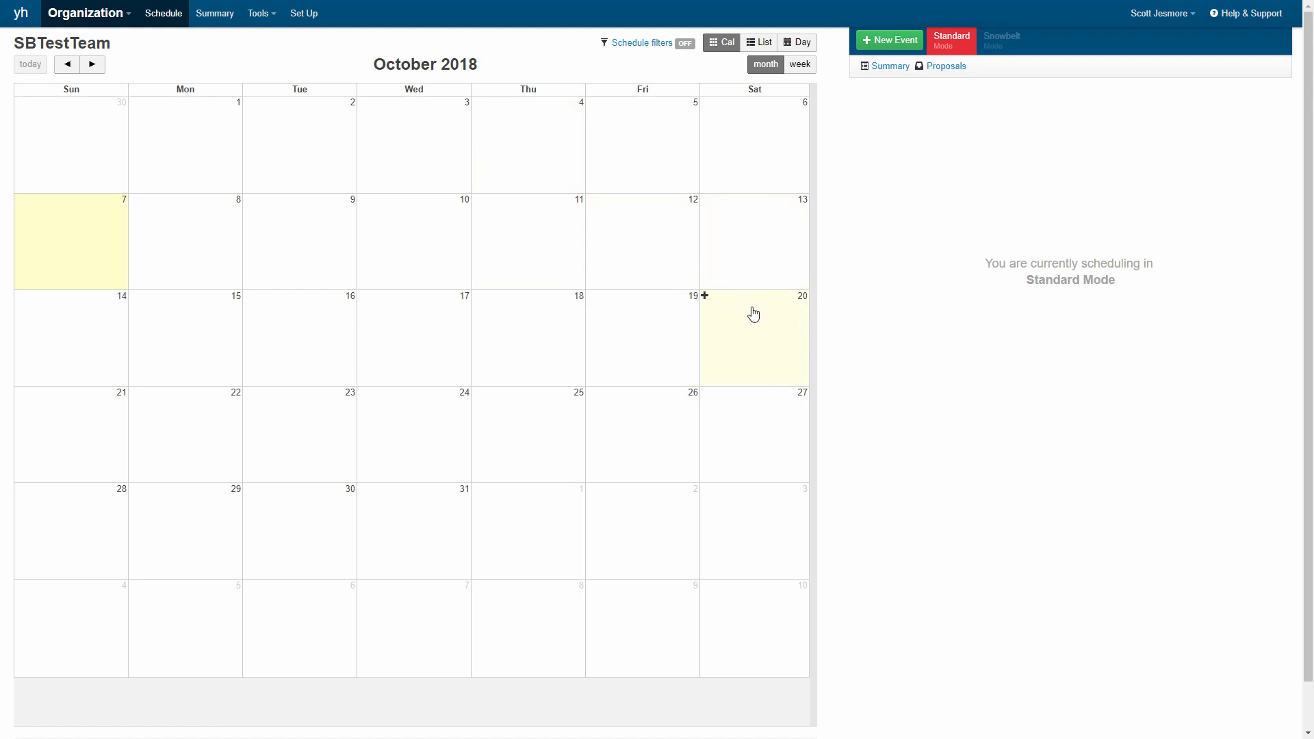
# Start an open game slot on October 27, 2018 and assign it to SBTestTeam 14U Blue
pyautogui.click(706, 394)
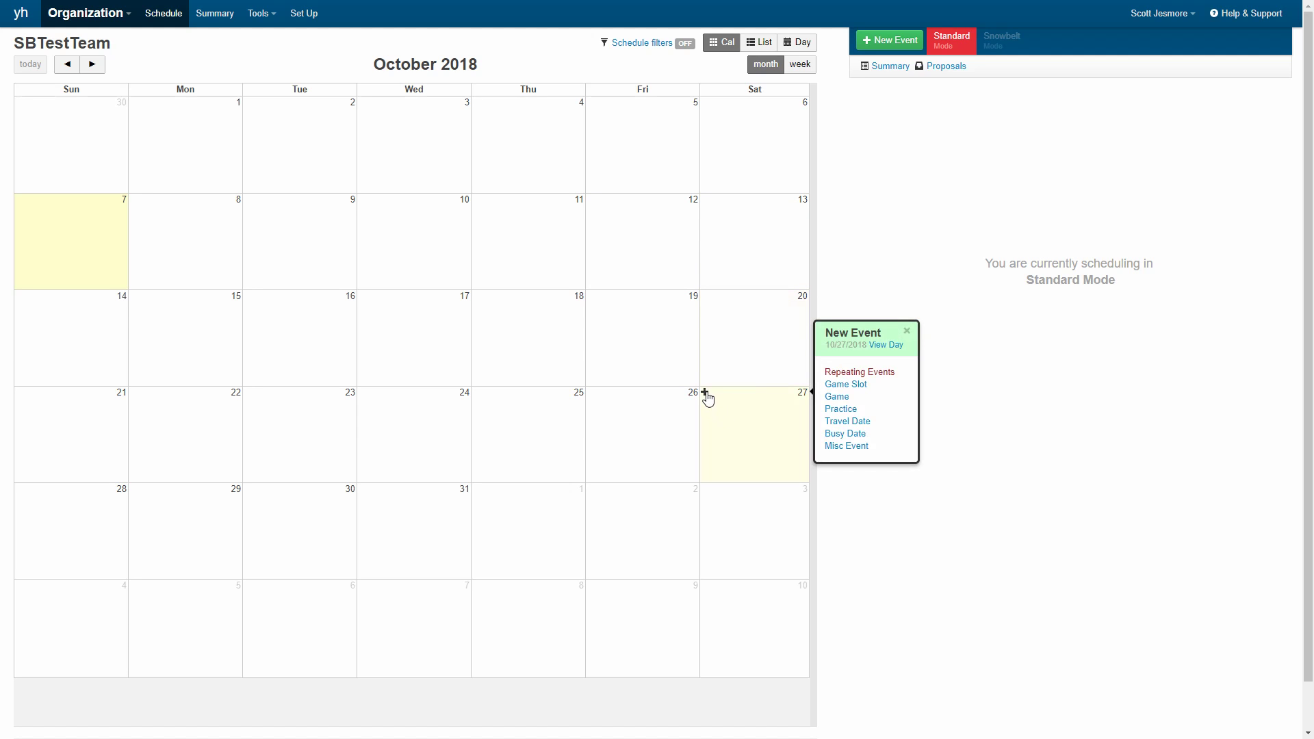
pyautogui.click(856, 387)
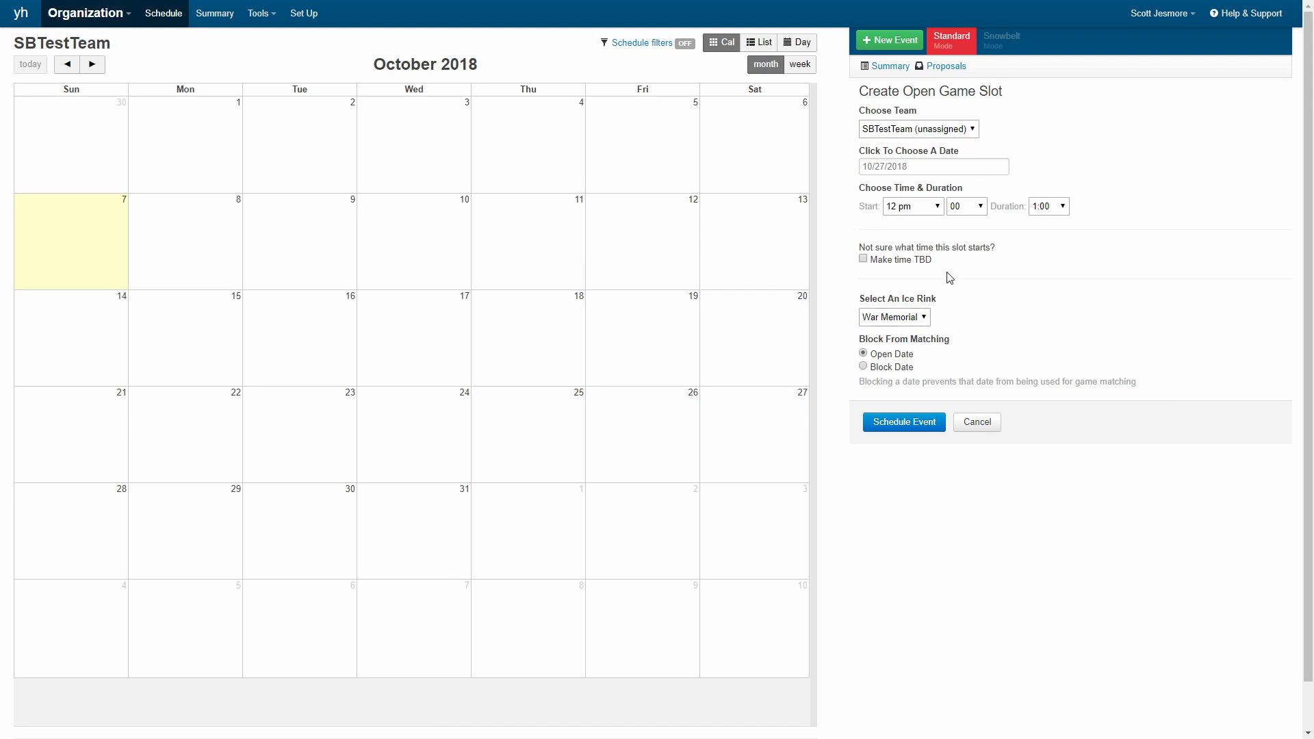
pyautogui.click(910, 131)
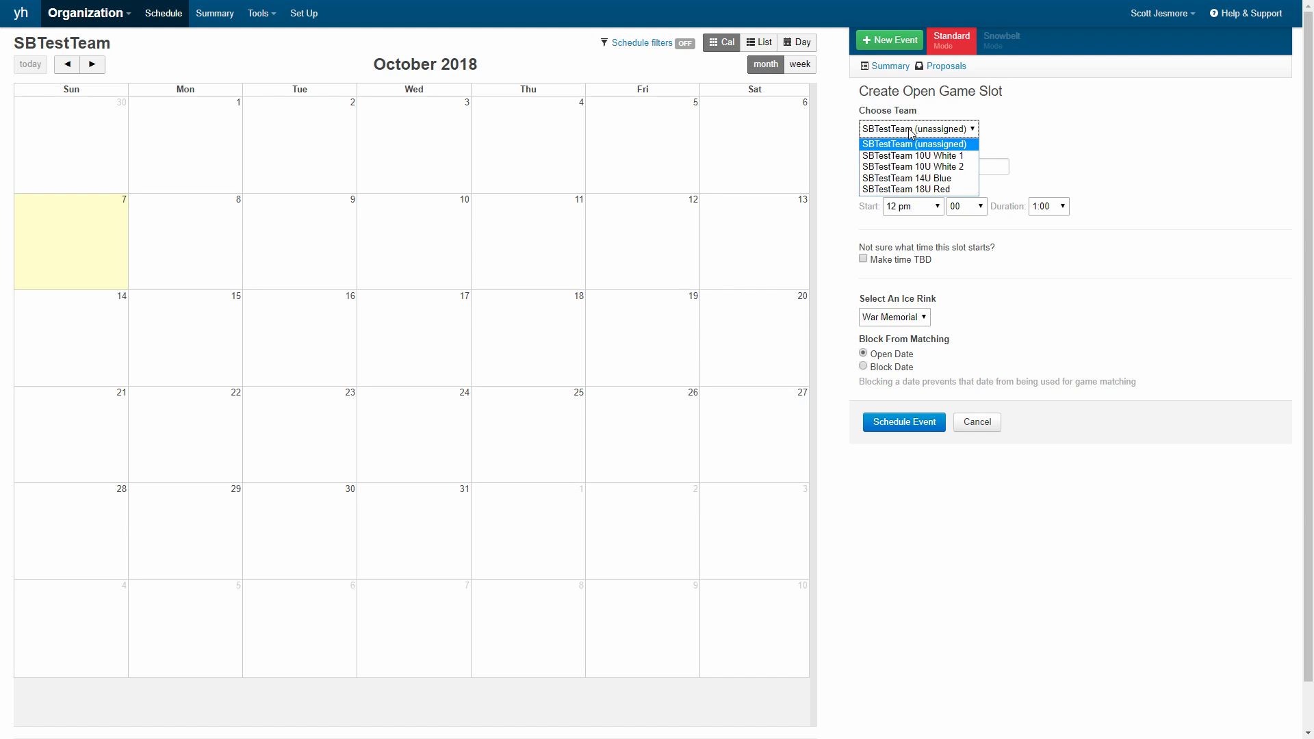
pyautogui.click(914, 146)
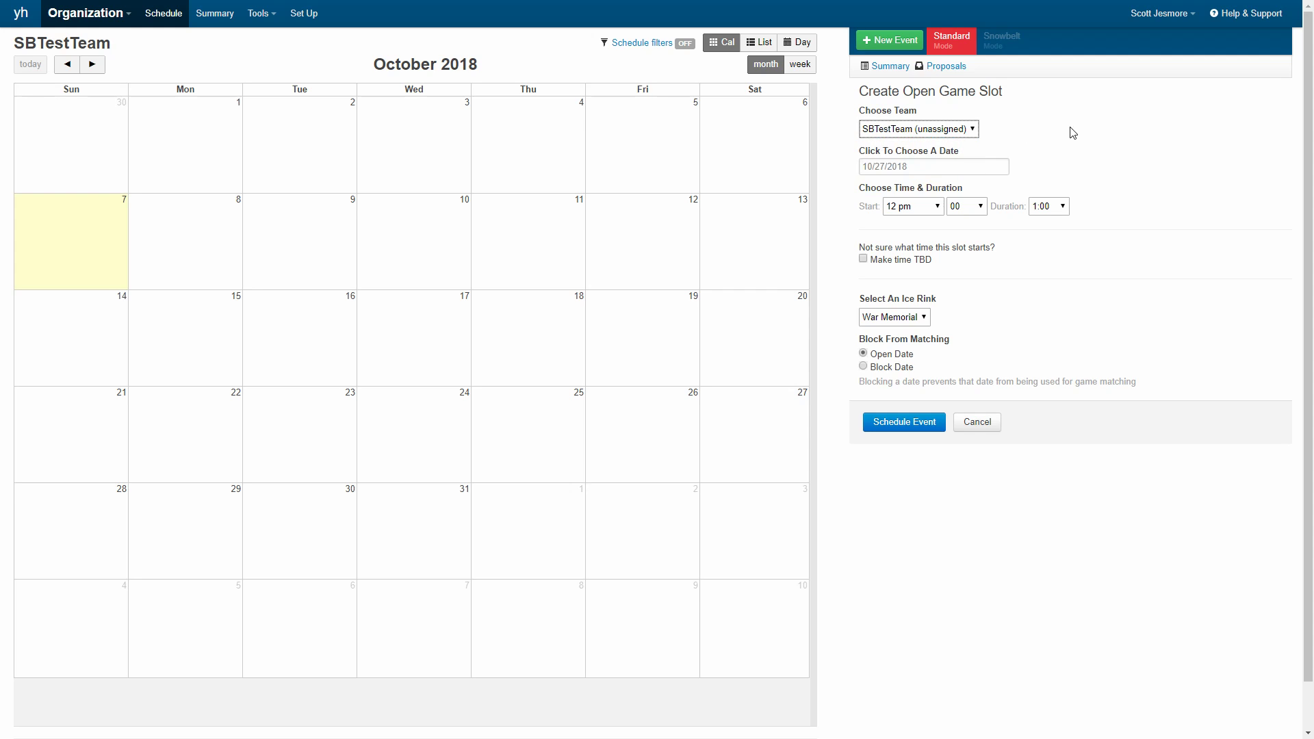
pyautogui.click(958, 132)
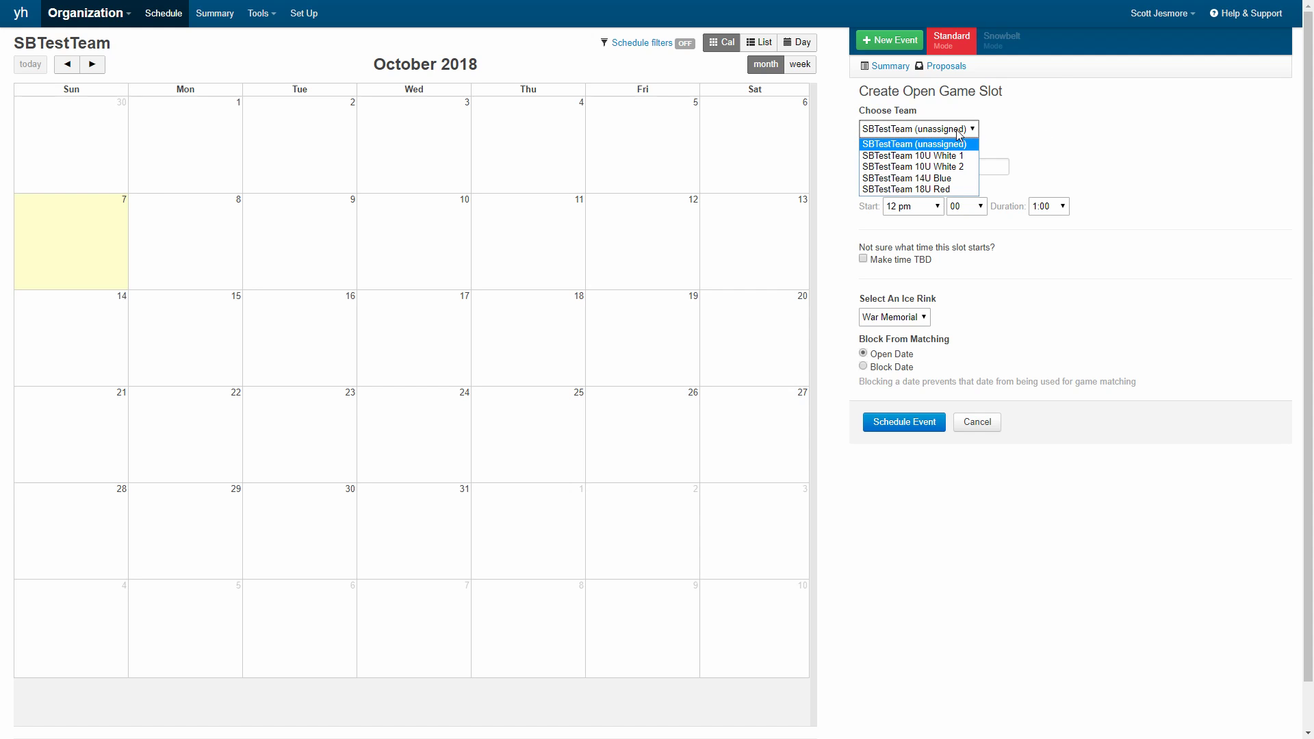
pyautogui.click(957, 179)
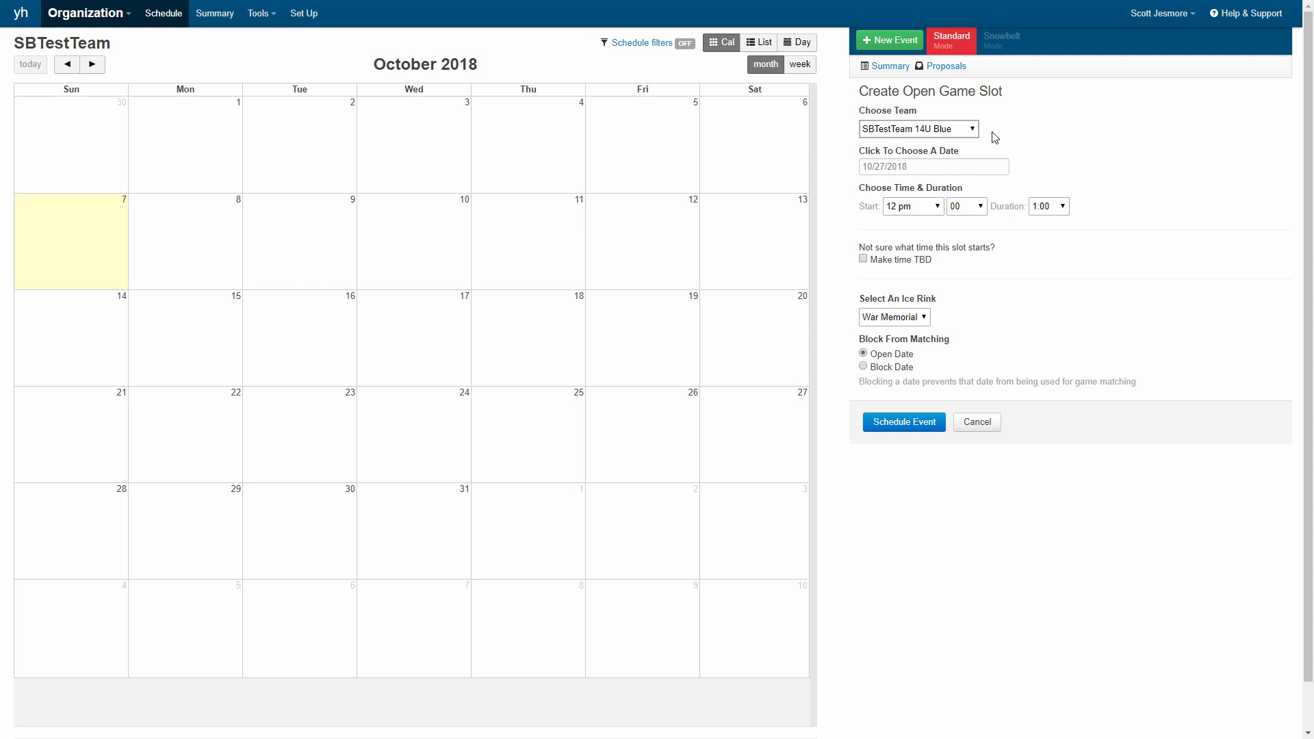
pyautogui.click(962, 129)
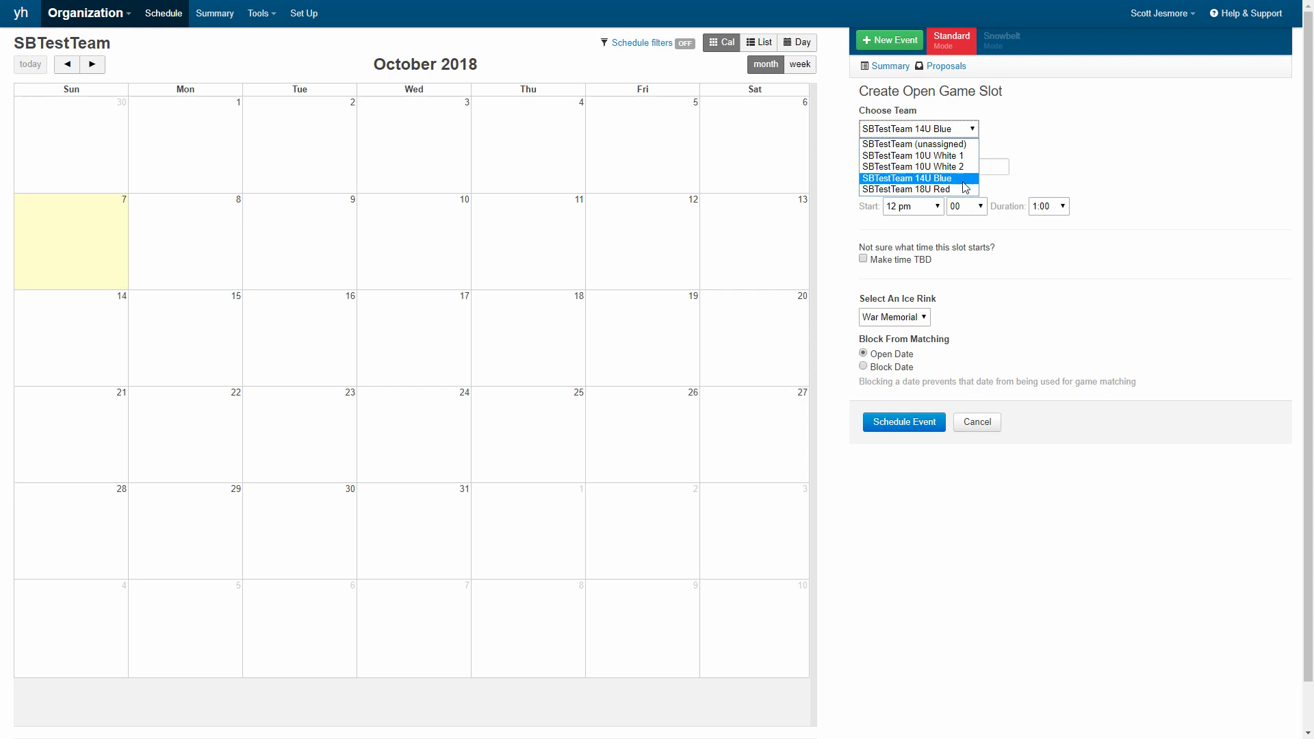
pyautogui.press('Down')
pyautogui.press('Down')
pyautogui.press('Down')
pyautogui.press('Return')
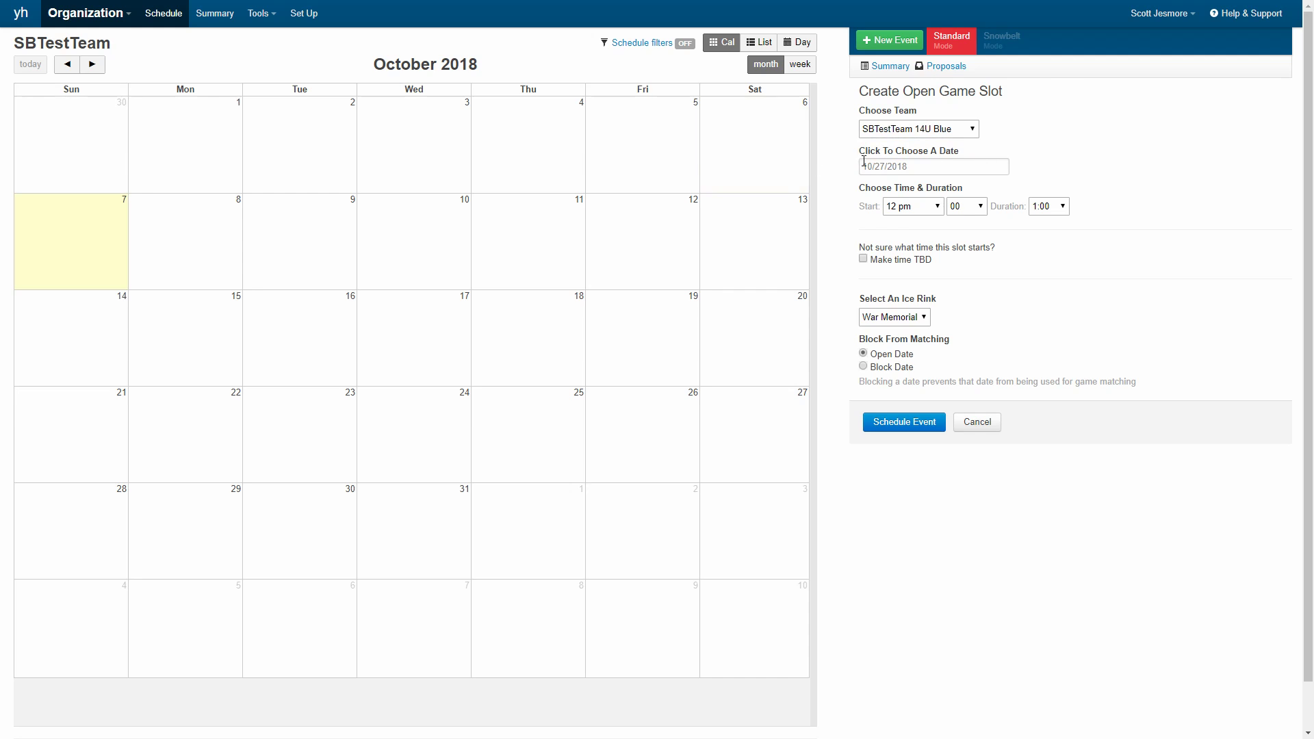
# Try the date 10/20/2018 for the game slot and return it to 10/27/2018
pyautogui.click(917, 167)
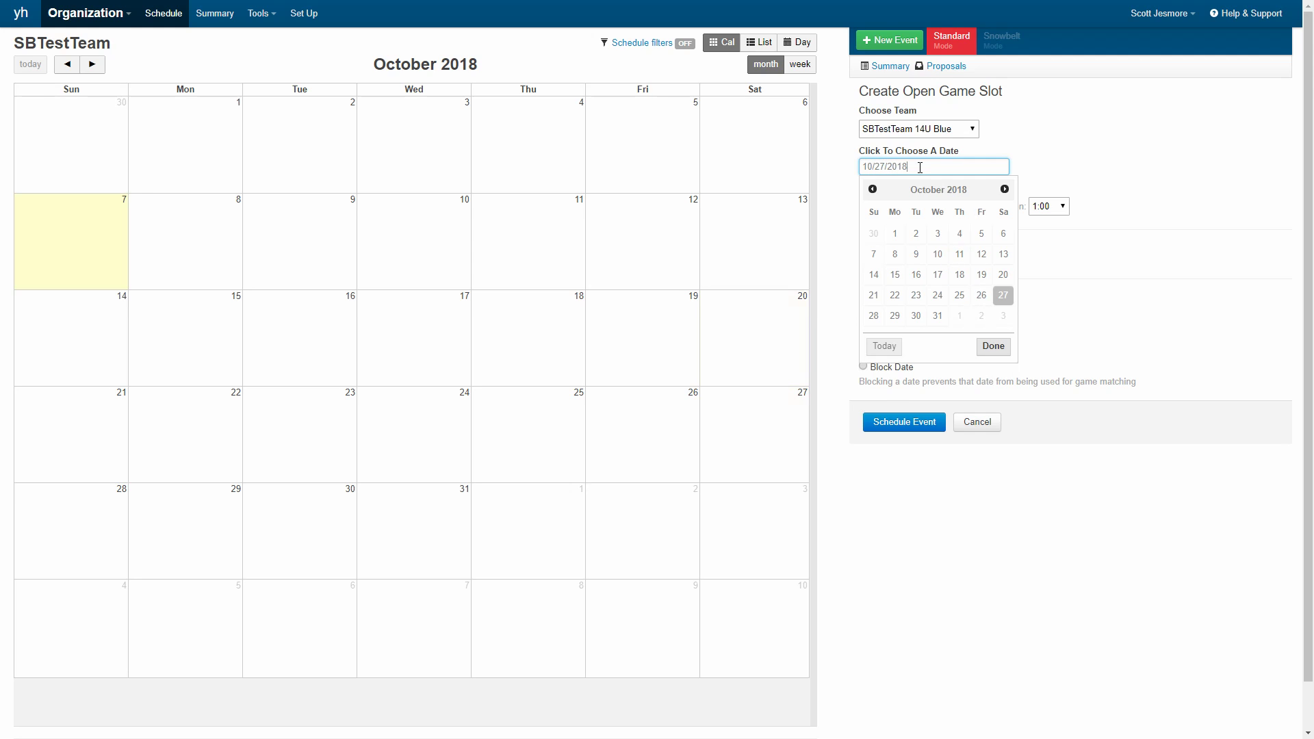
pyautogui.click(1004, 274)
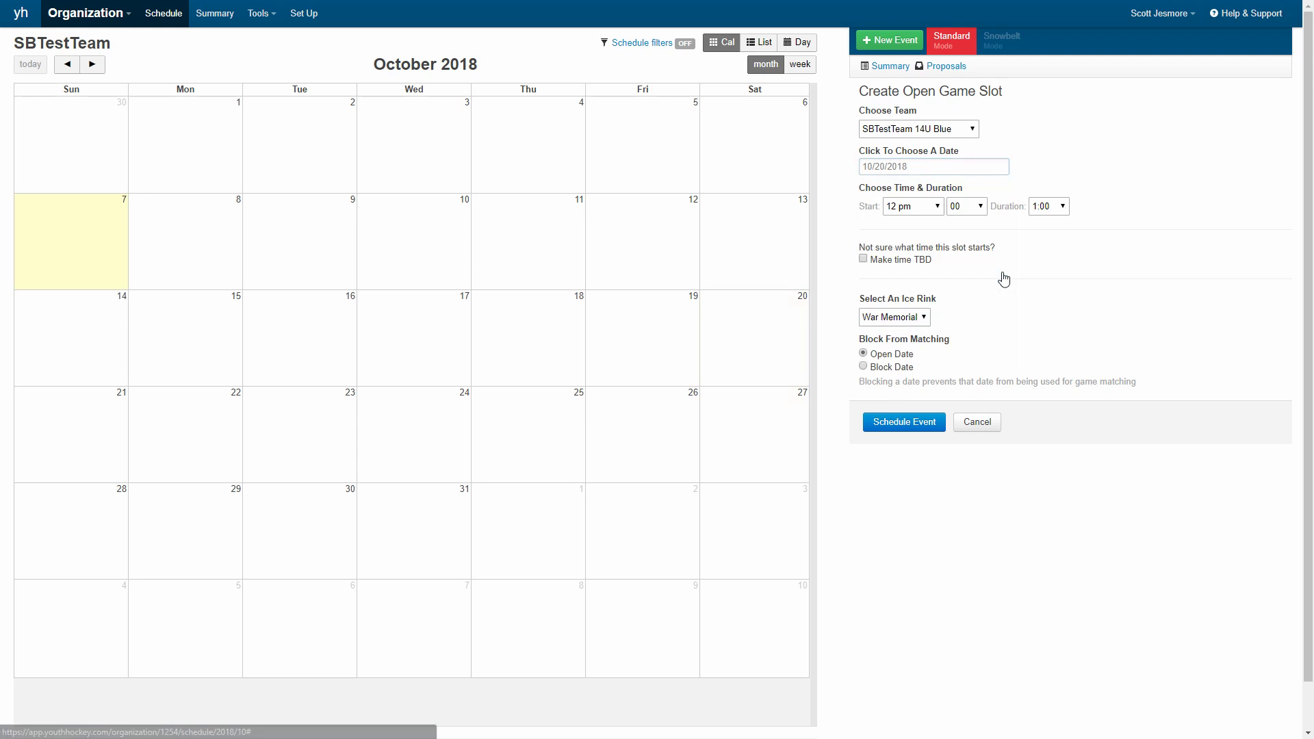
pyautogui.click(931, 167)
pyautogui.click(1003, 295)
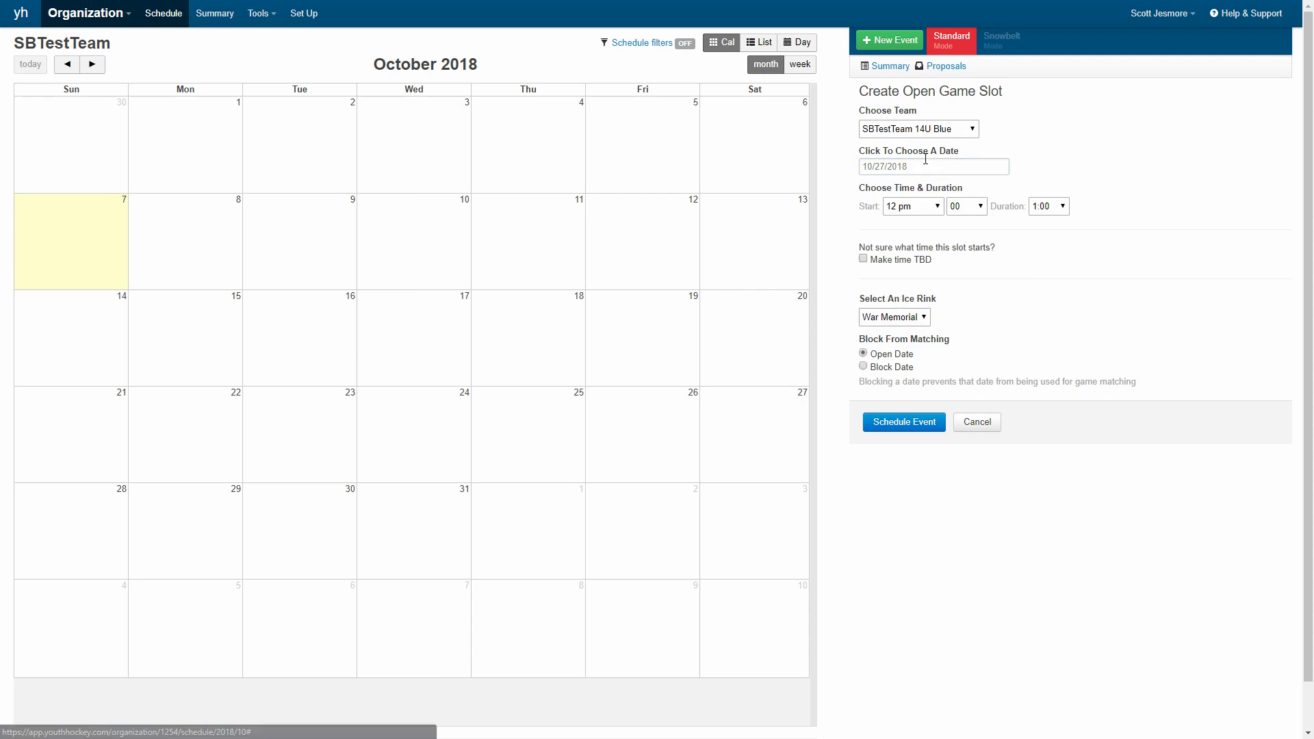
# Set the game slot's start time to 8:15 am, keeping the duration at 1:00
pyautogui.click(932, 209)
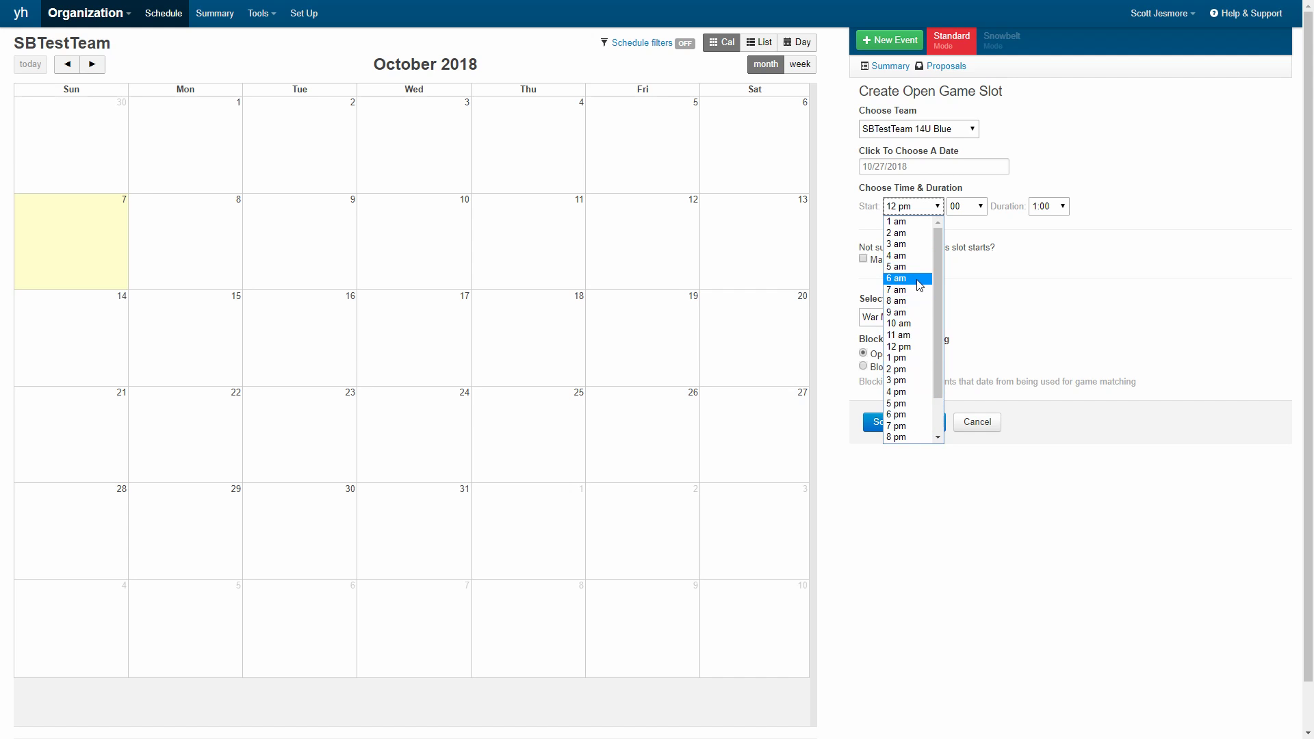
pyautogui.click(917, 300)
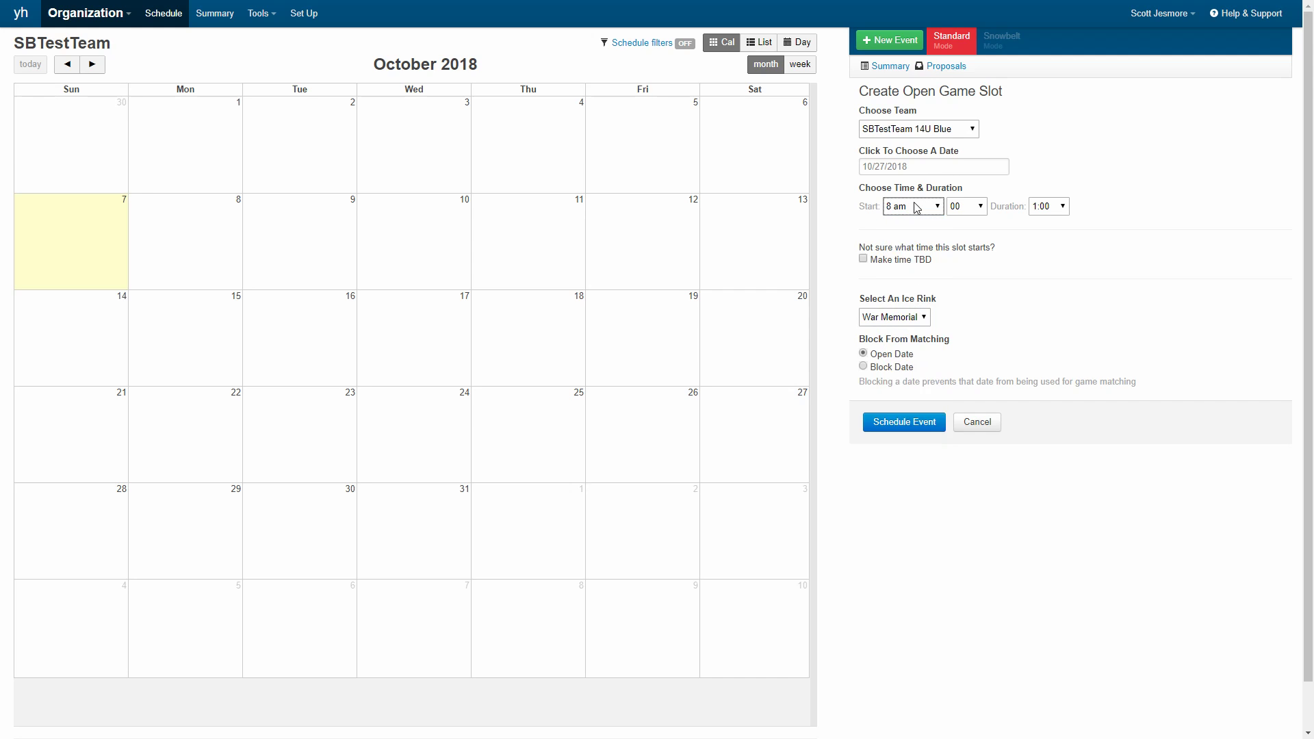
pyautogui.click(975, 209)
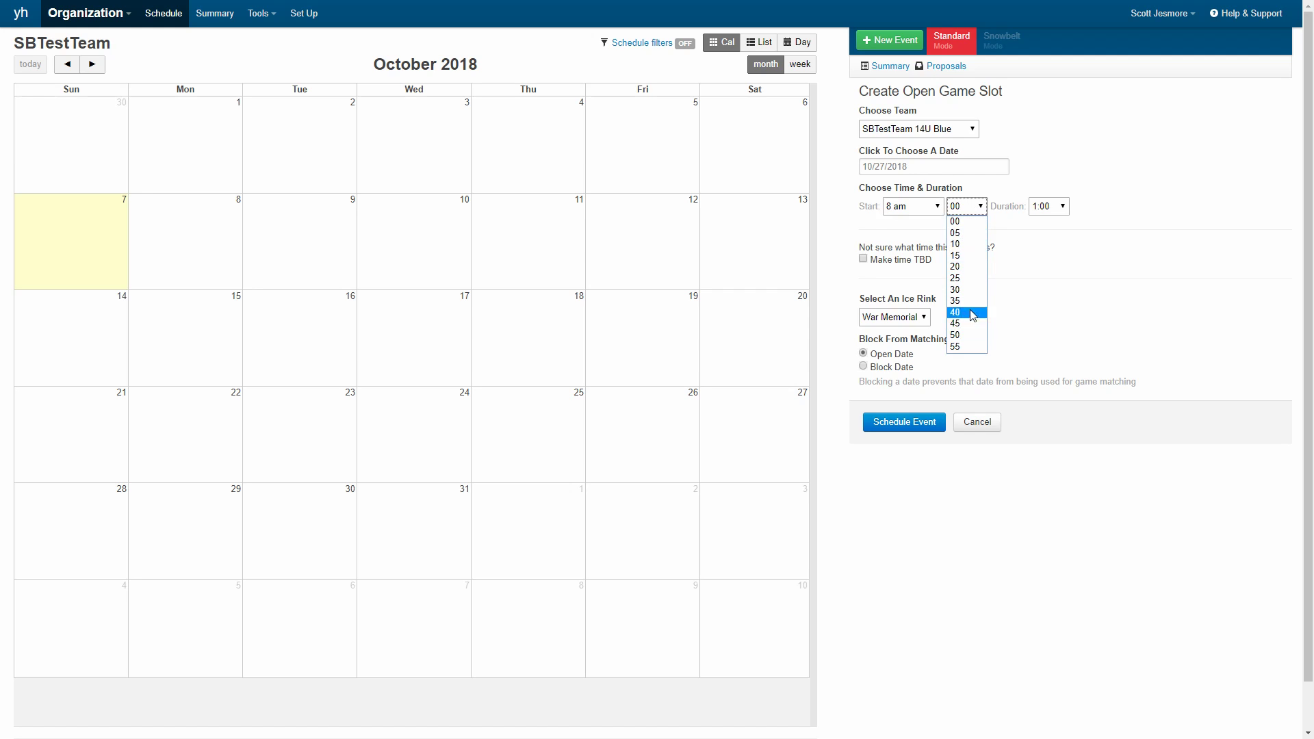
pyautogui.click(970, 256)
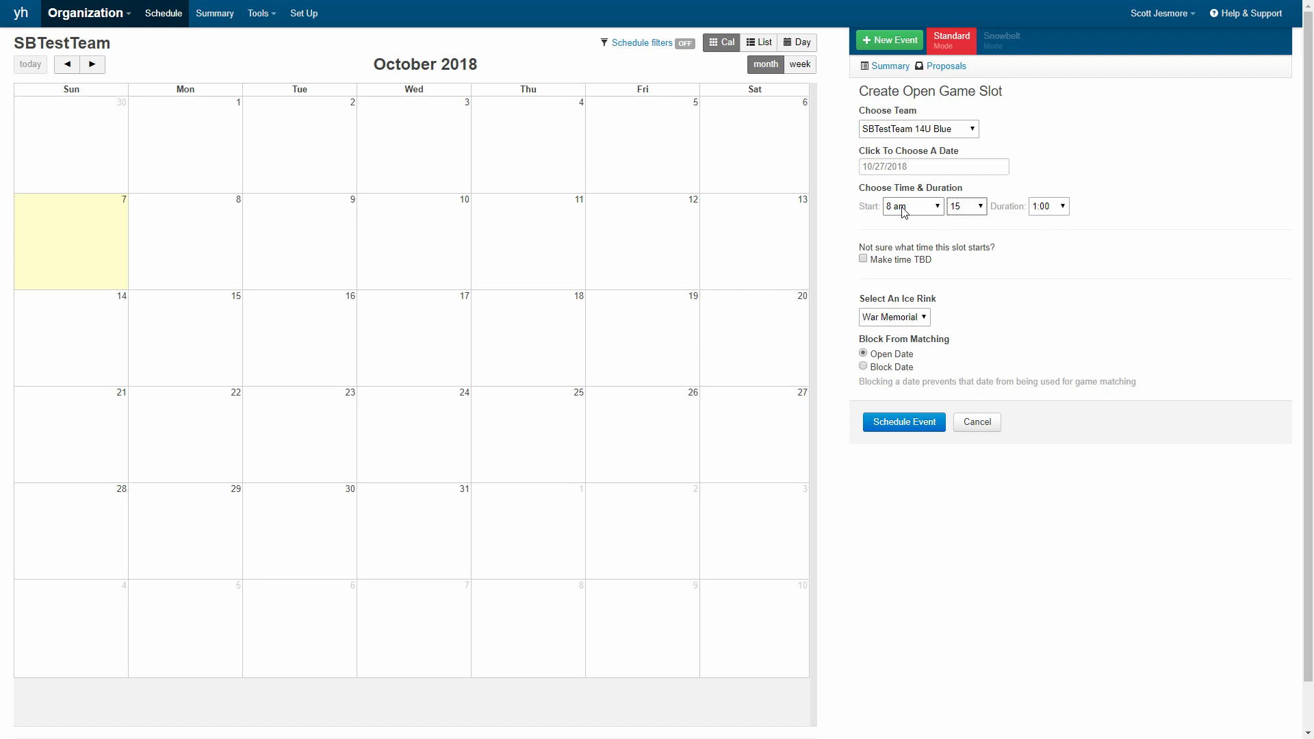
pyautogui.click(1051, 211)
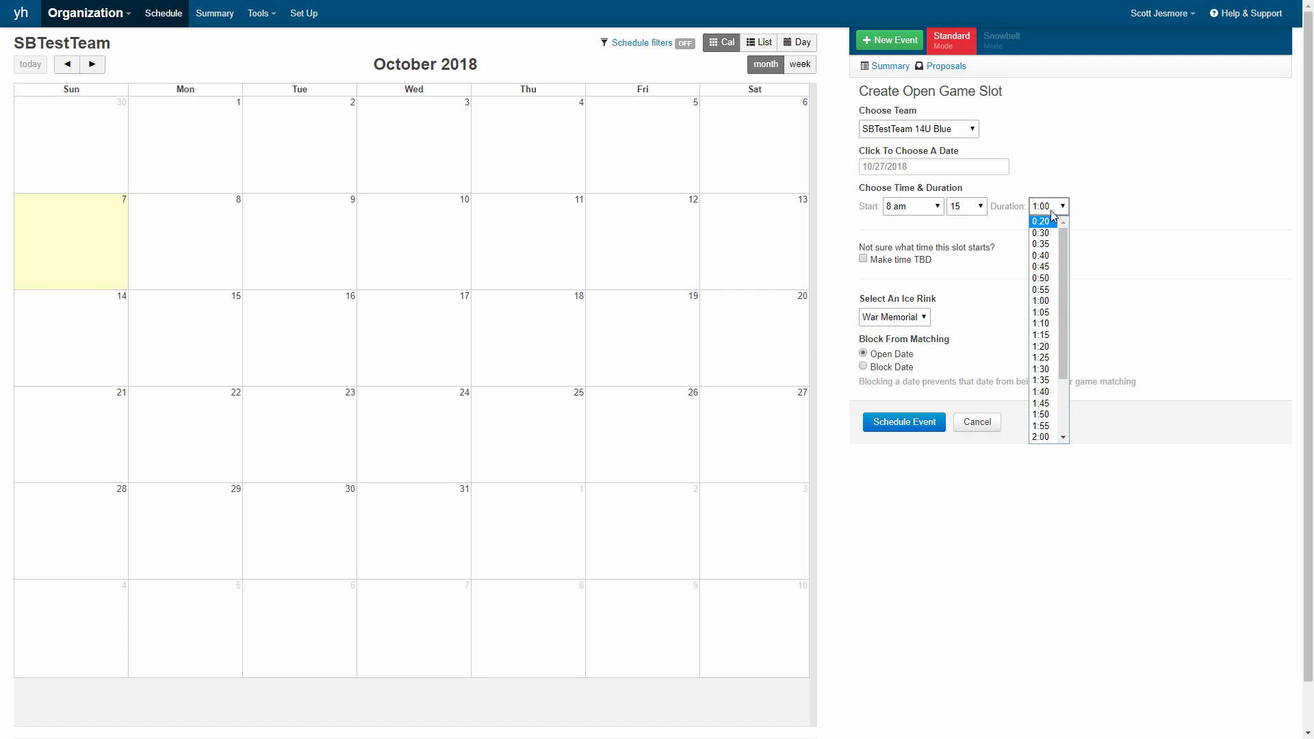
pyautogui.click(1054, 212)
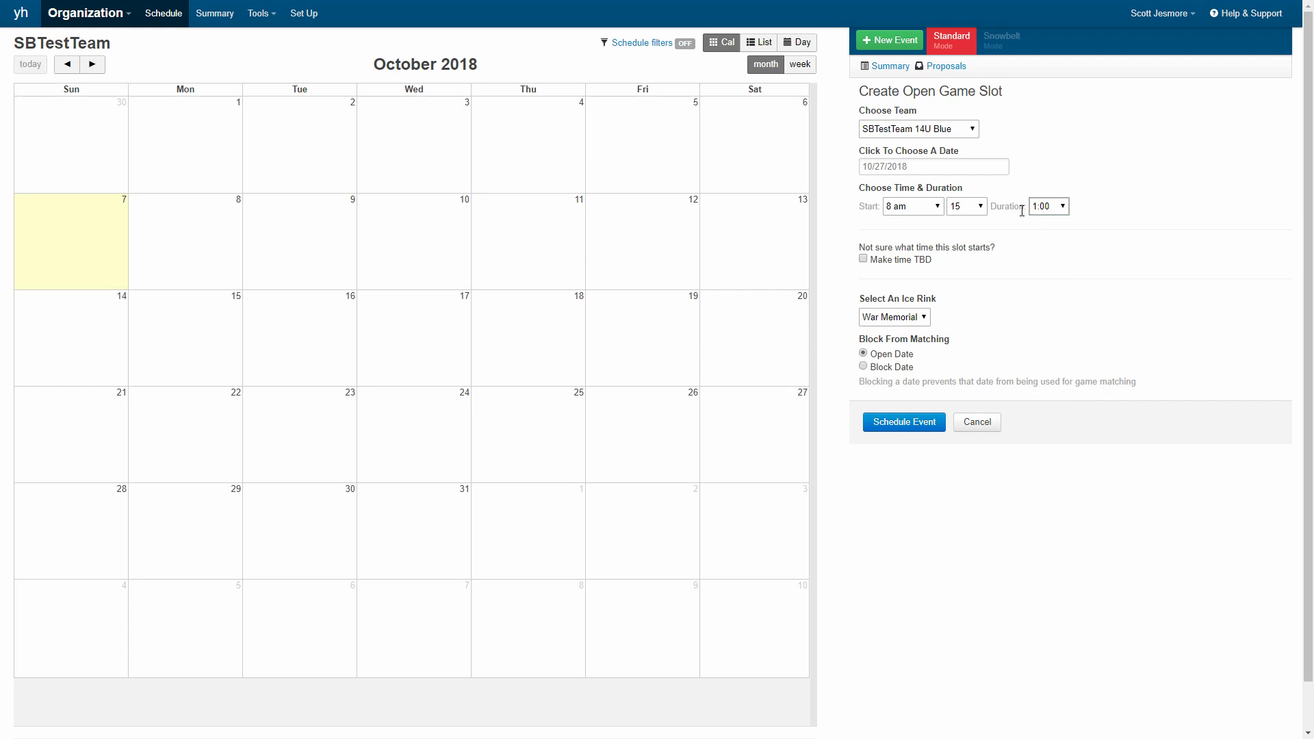
pyautogui.click(1129, 202)
# Choose War Memorial as the ice rink and schedule the 14U Blue game slot
pyautogui.click(889, 319)
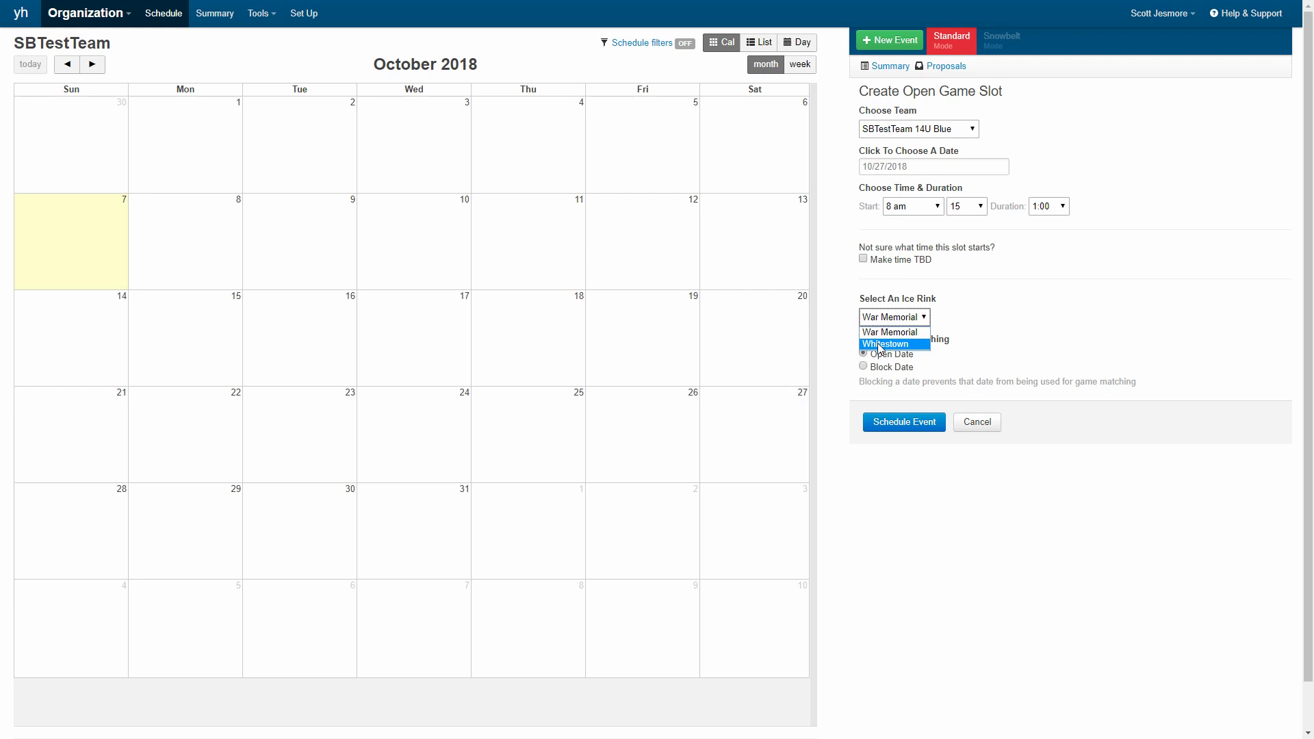
pyautogui.click(879, 334)
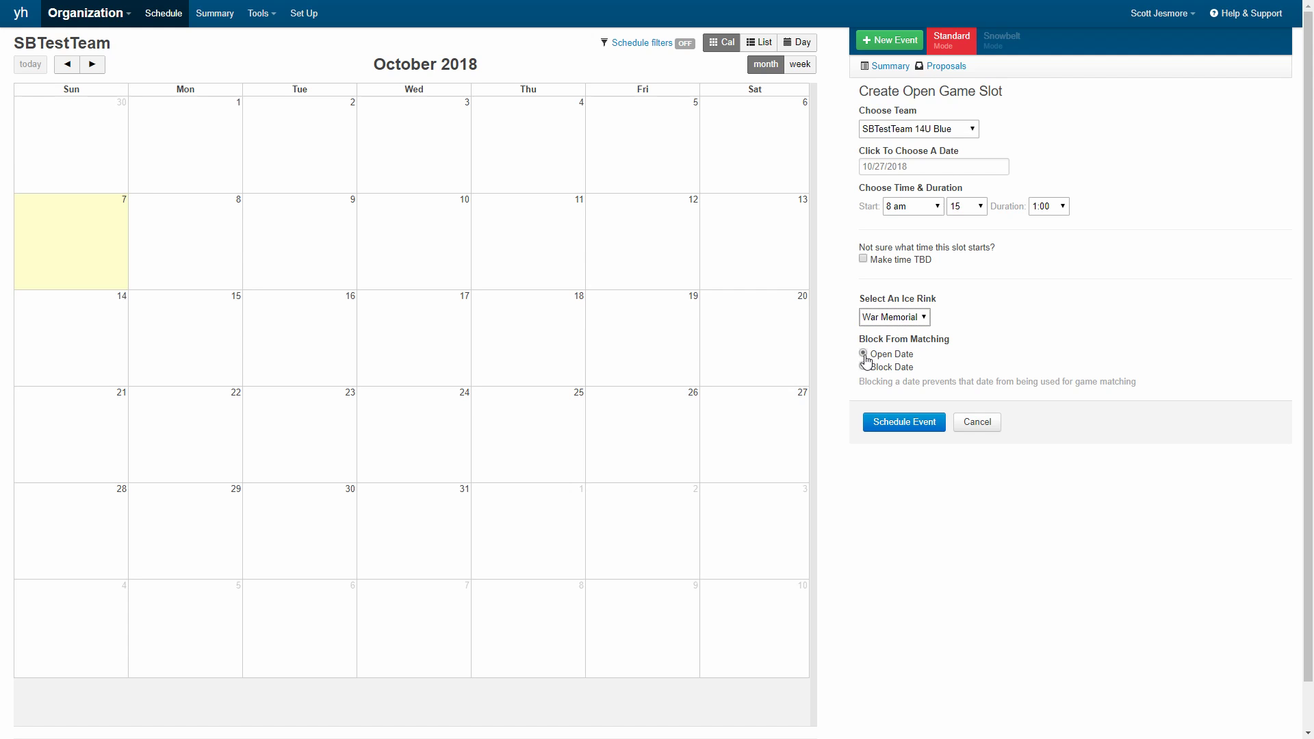
pyautogui.click(895, 423)
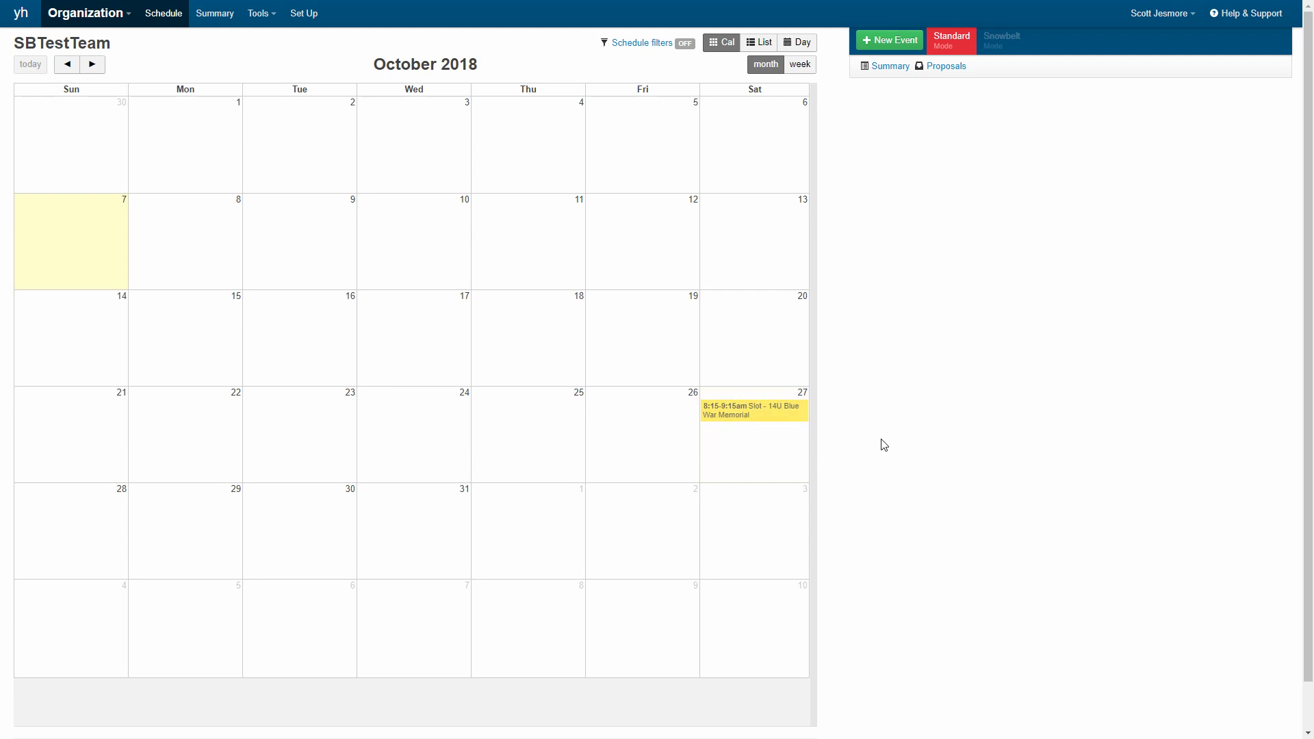
# Start a second open game slot on October 27, 2018 with the team set to SBTestTeam (unassigned)
pyautogui.scroll(-1, 959, 455)
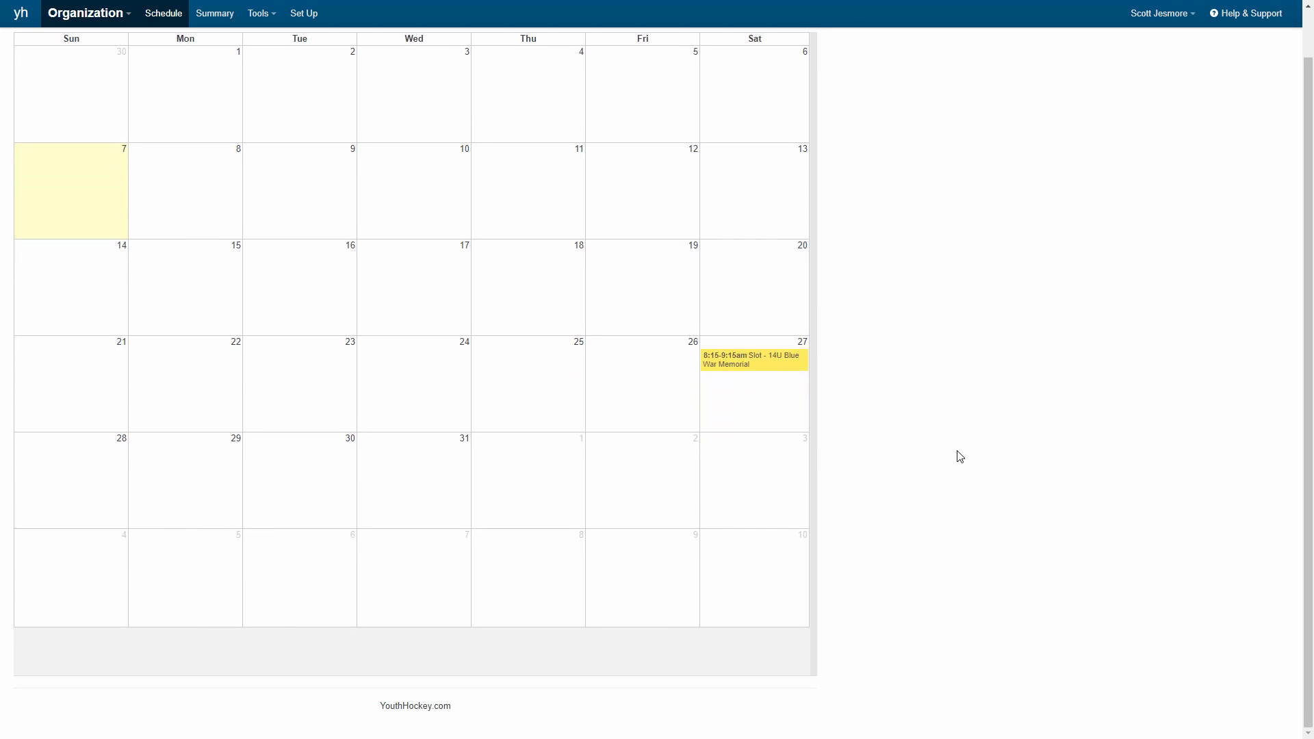
pyautogui.scroll(1, 123, 473)
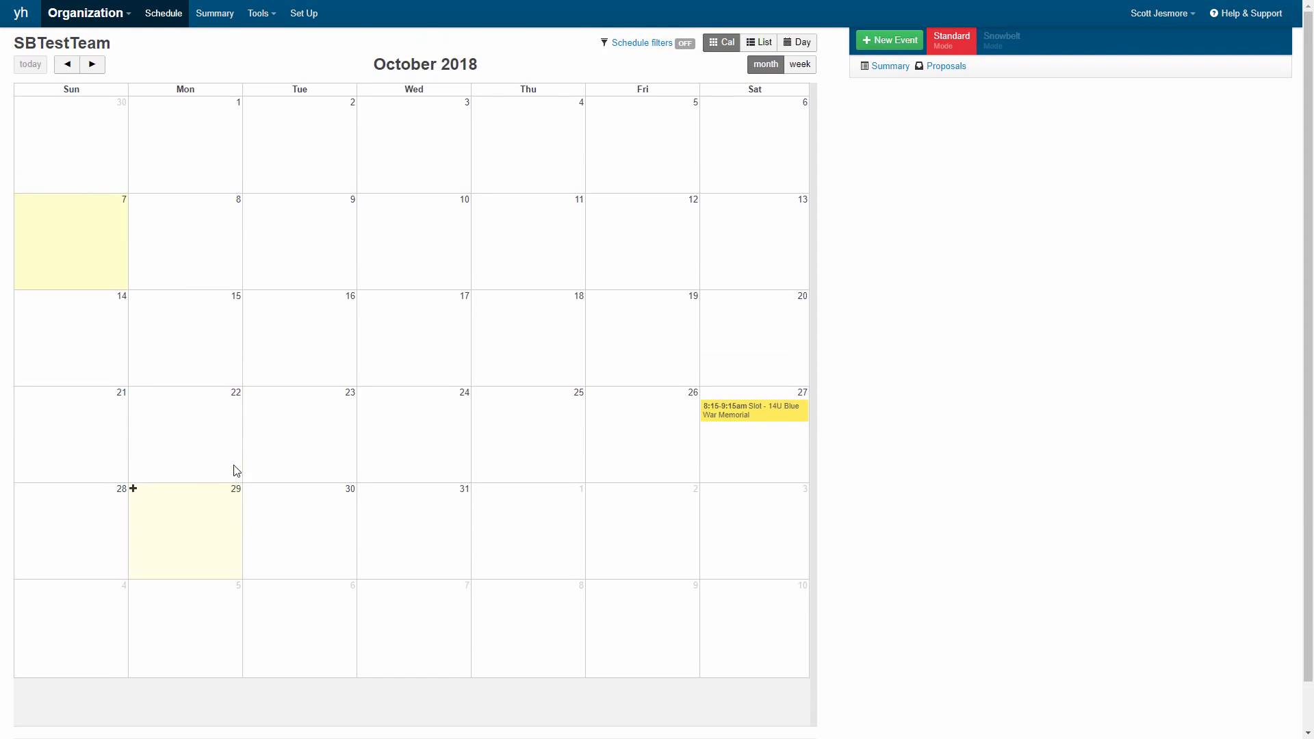
pyautogui.click(733, 449)
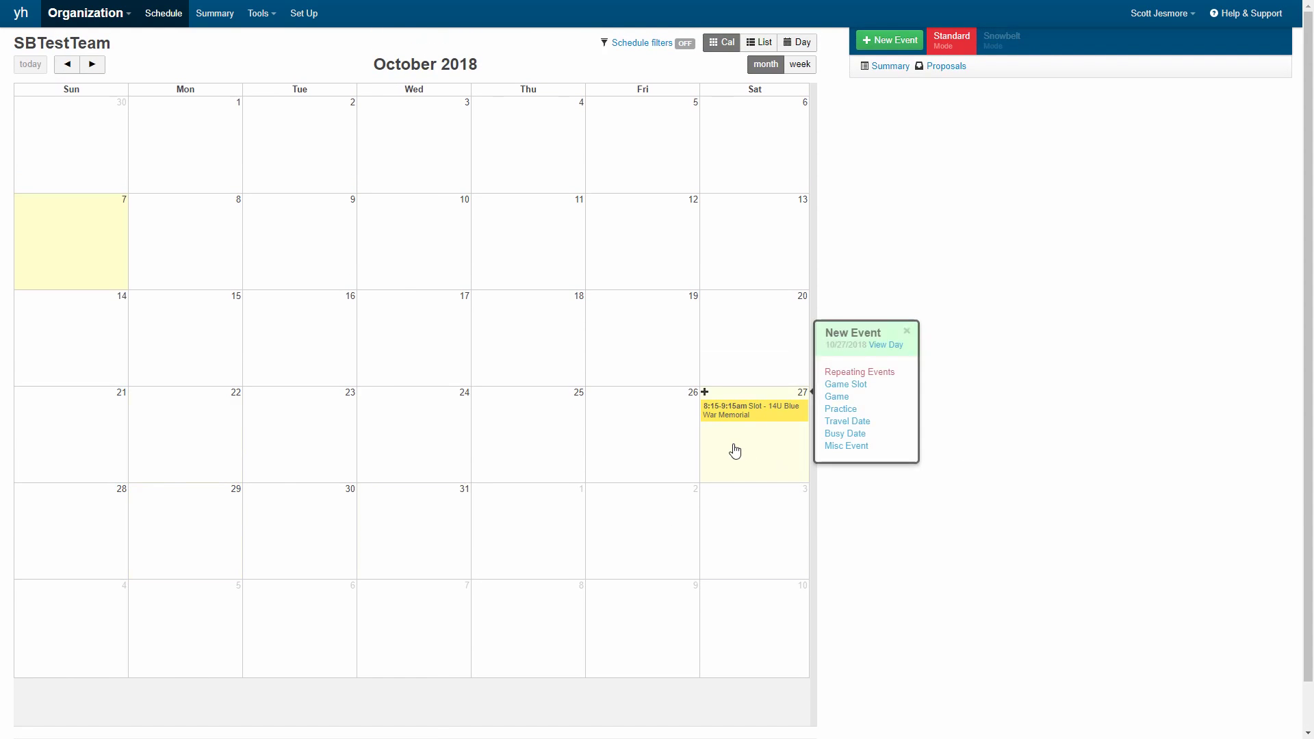
pyautogui.click(848, 385)
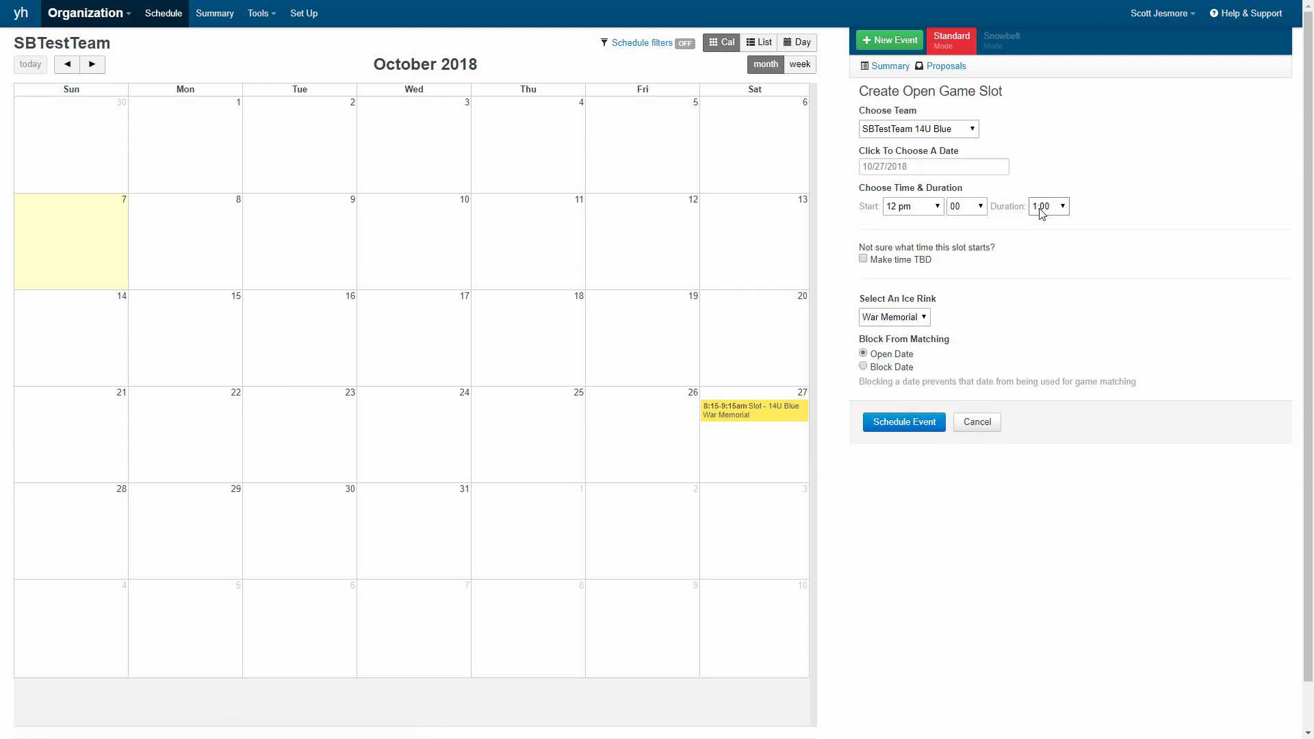
pyautogui.click(938, 129)
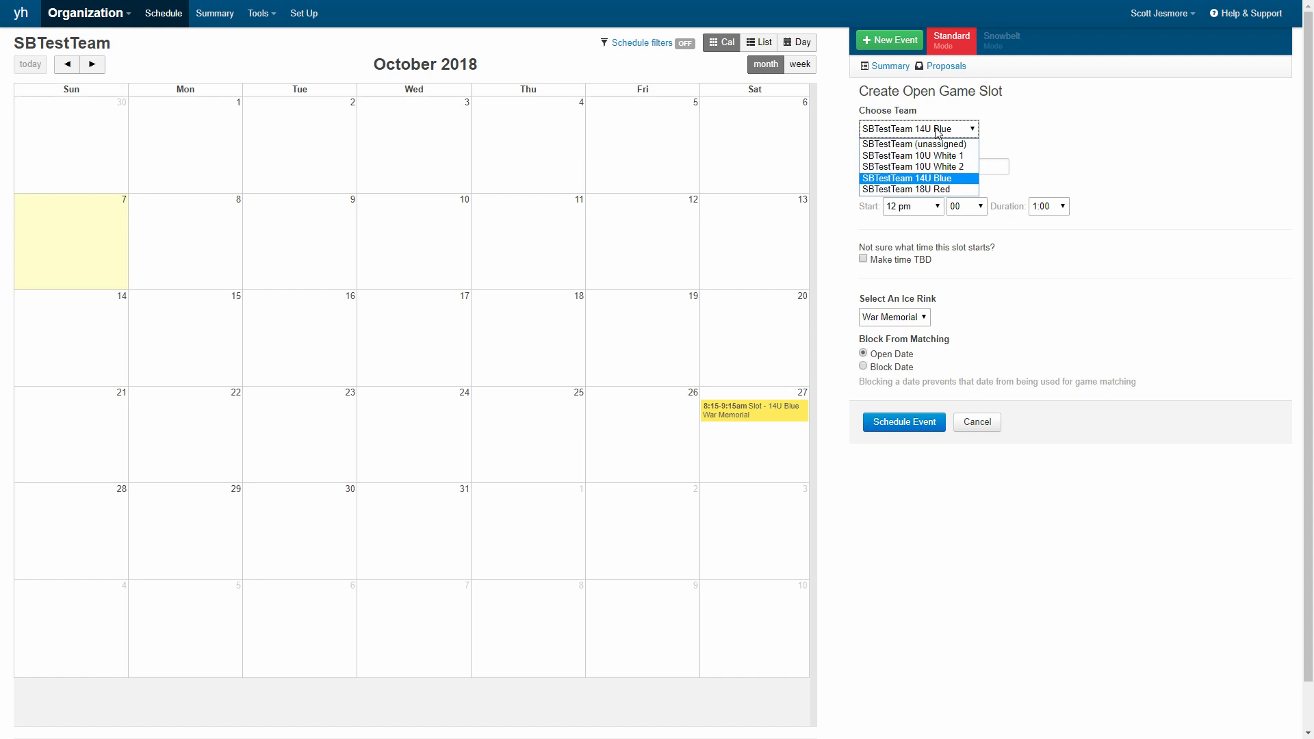
pyautogui.click(938, 145)
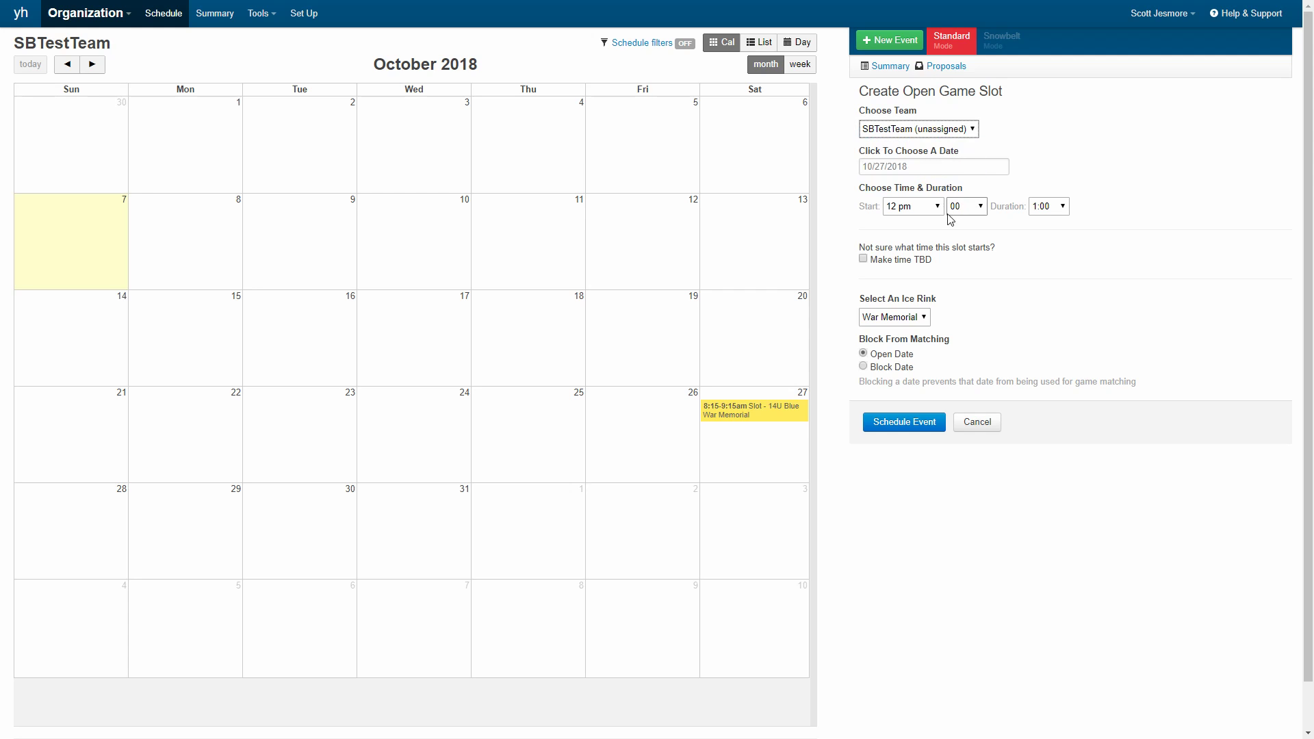
# Set the unassigned slot's start time to 8:30 am and schedule it
pyautogui.click(923, 211)
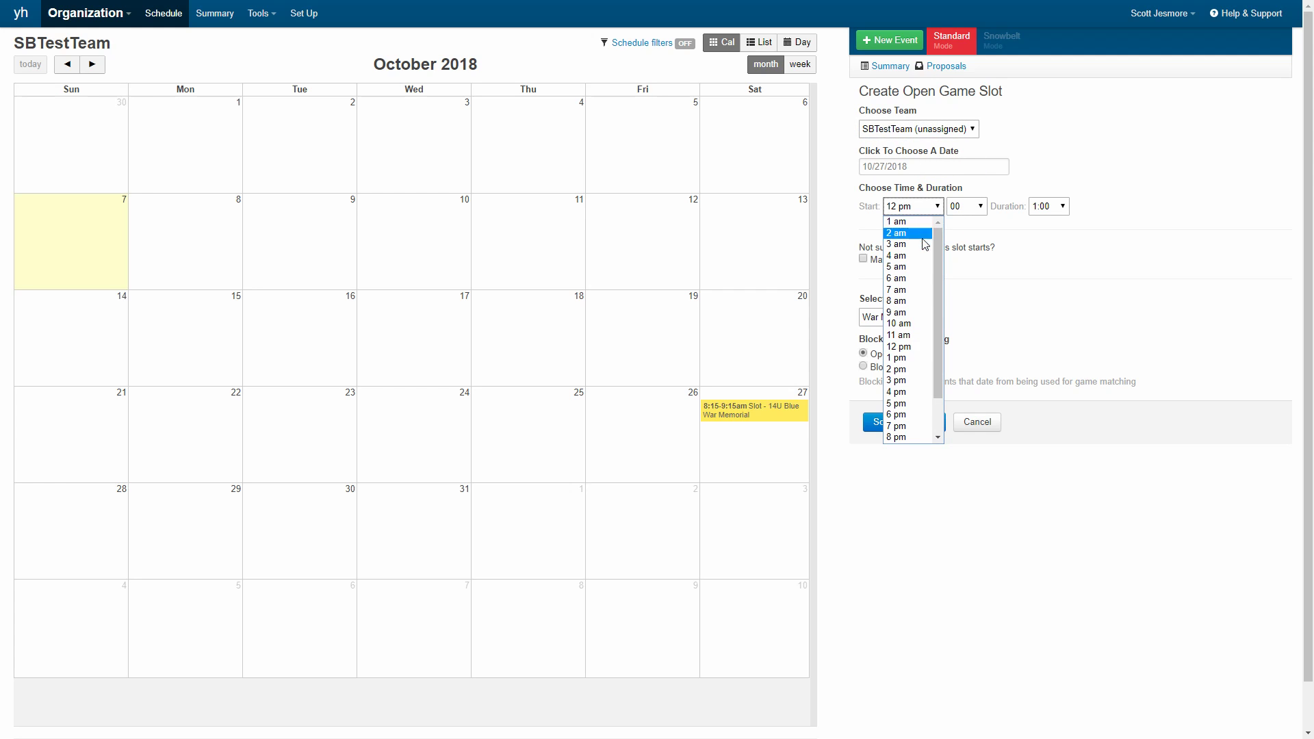
pyautogui.click(919, 302)
pyautogui.click(962, 208)
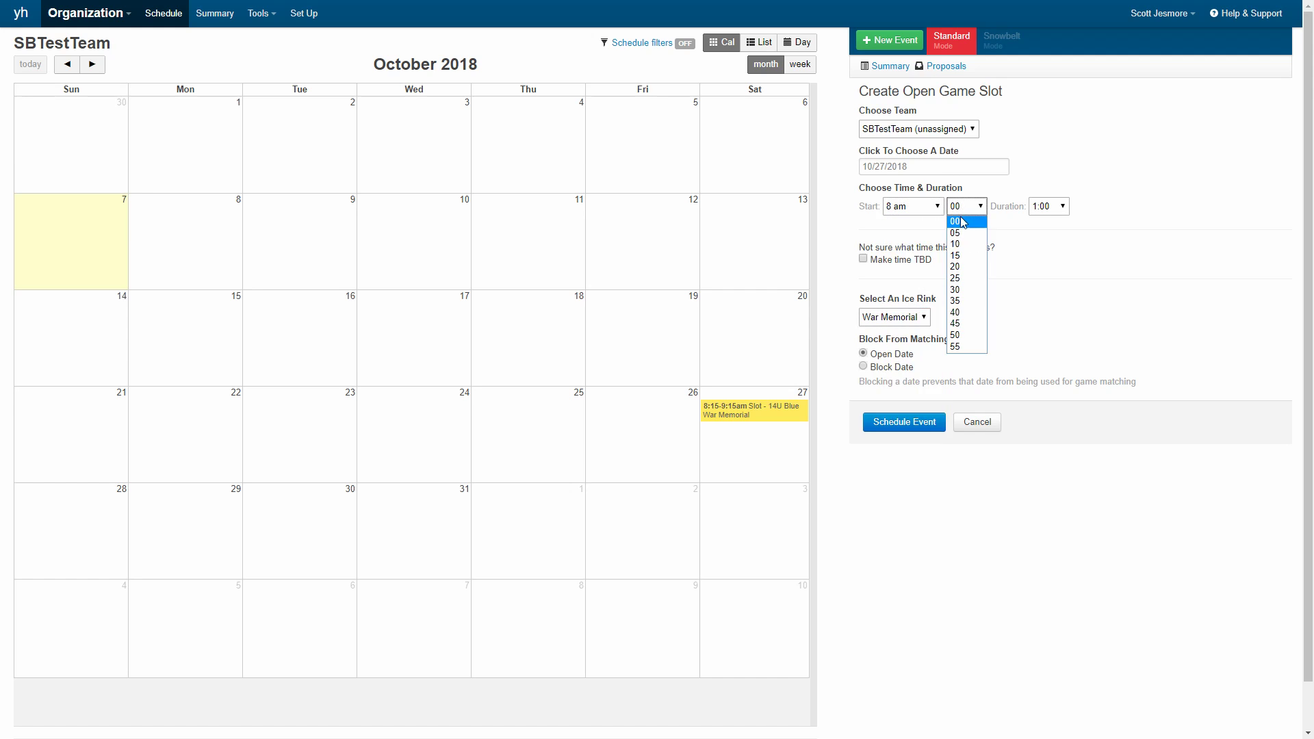
pyautogui.click(967, 294)
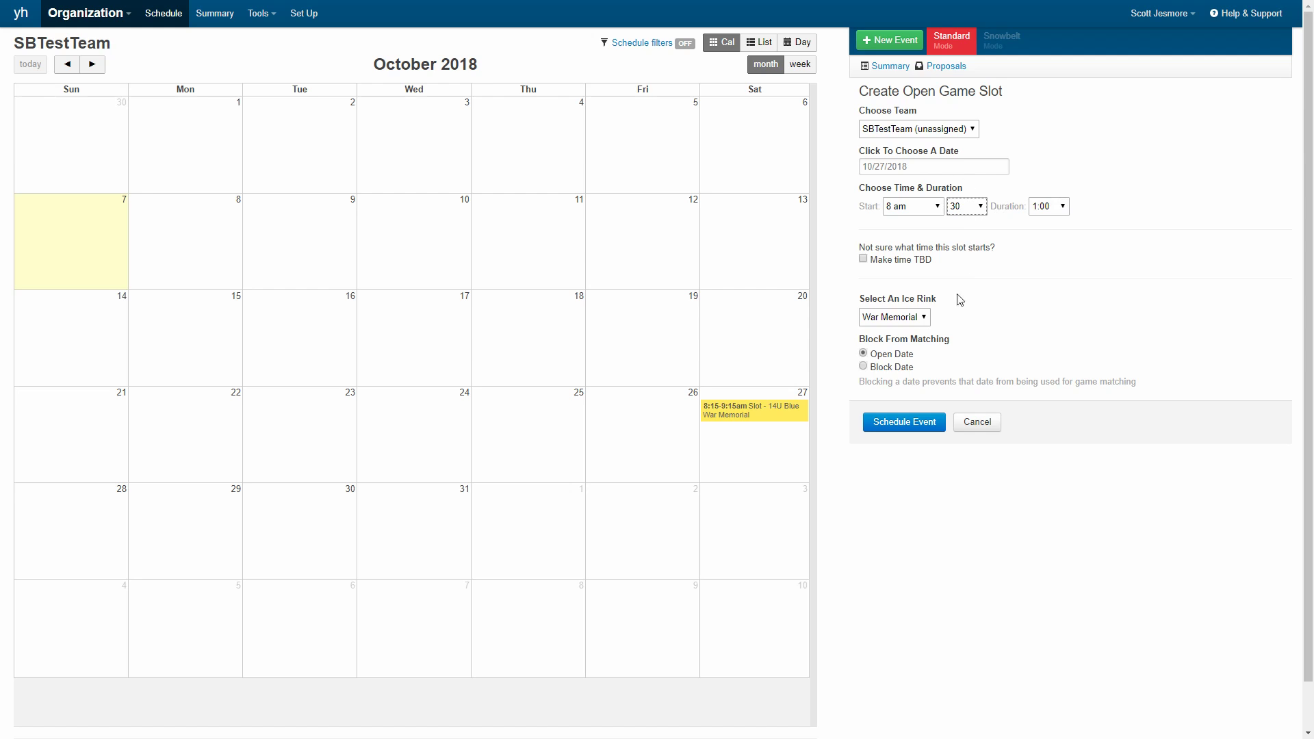
pyautogui.click(897, 423)
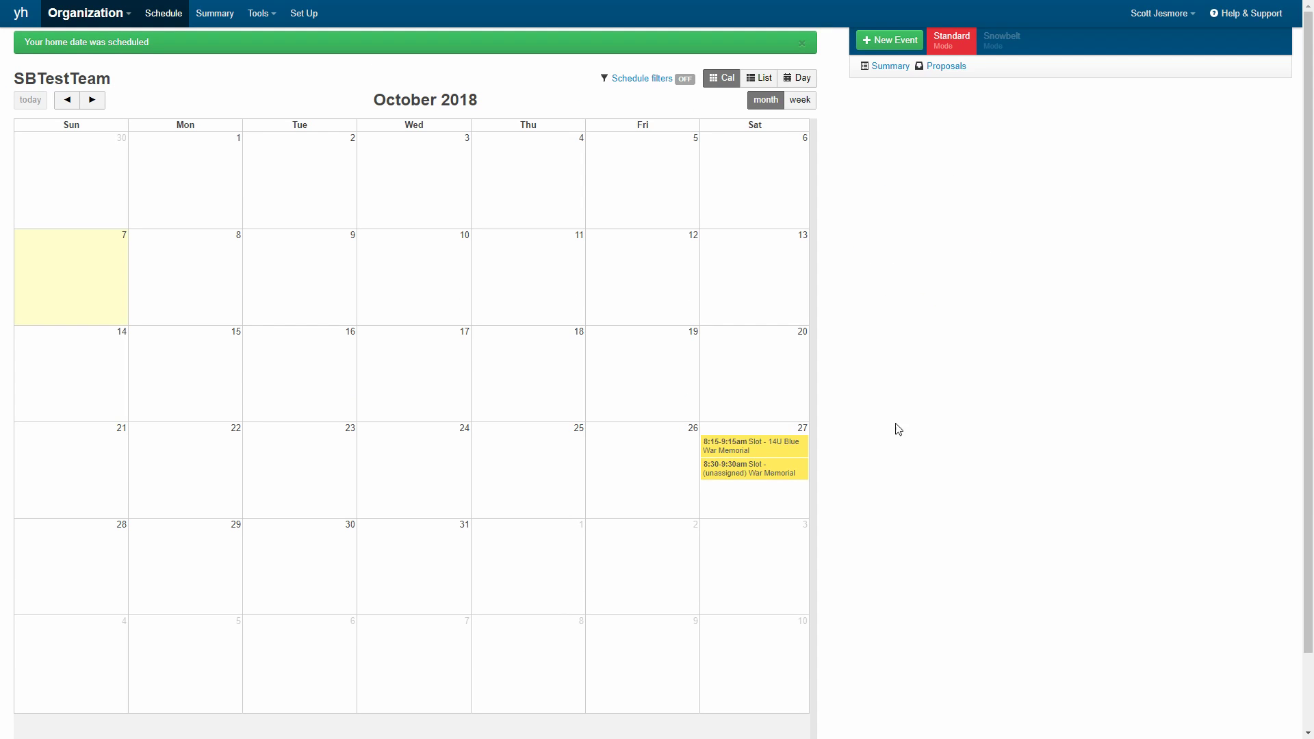
# Start a third open game slot on October 27, 2018 for SBTestTeam (unassigned) and set its start time to 8 am
pyautogui.scroll(-2, 942, 475)
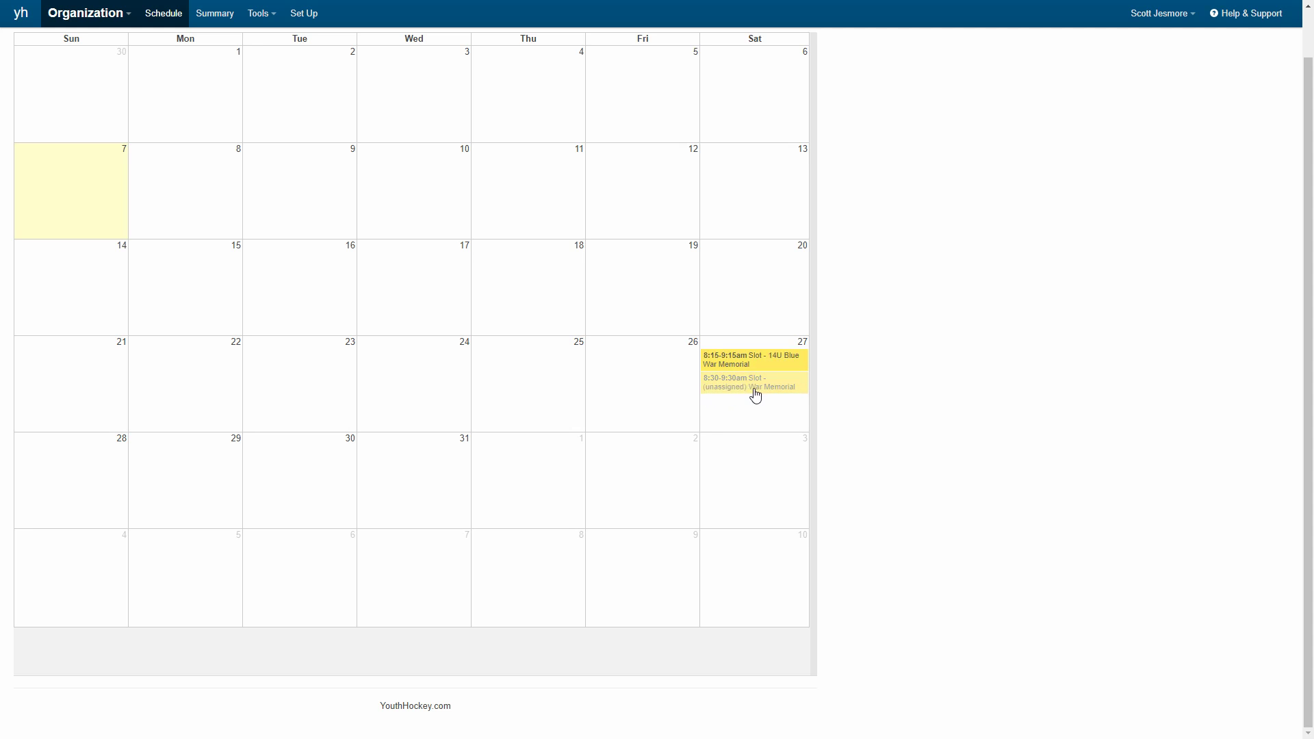
pyautogui.scroll(1, 890, 370)
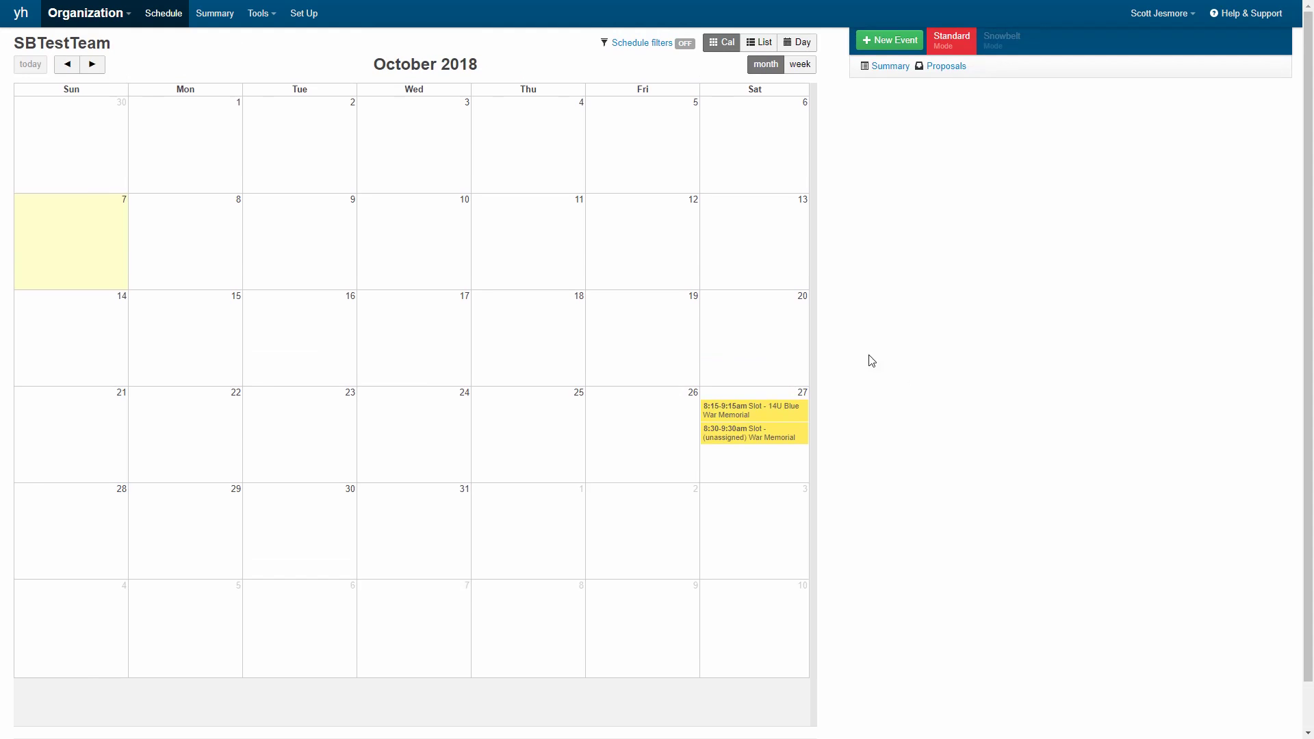
pyautogui.click(722, 471)
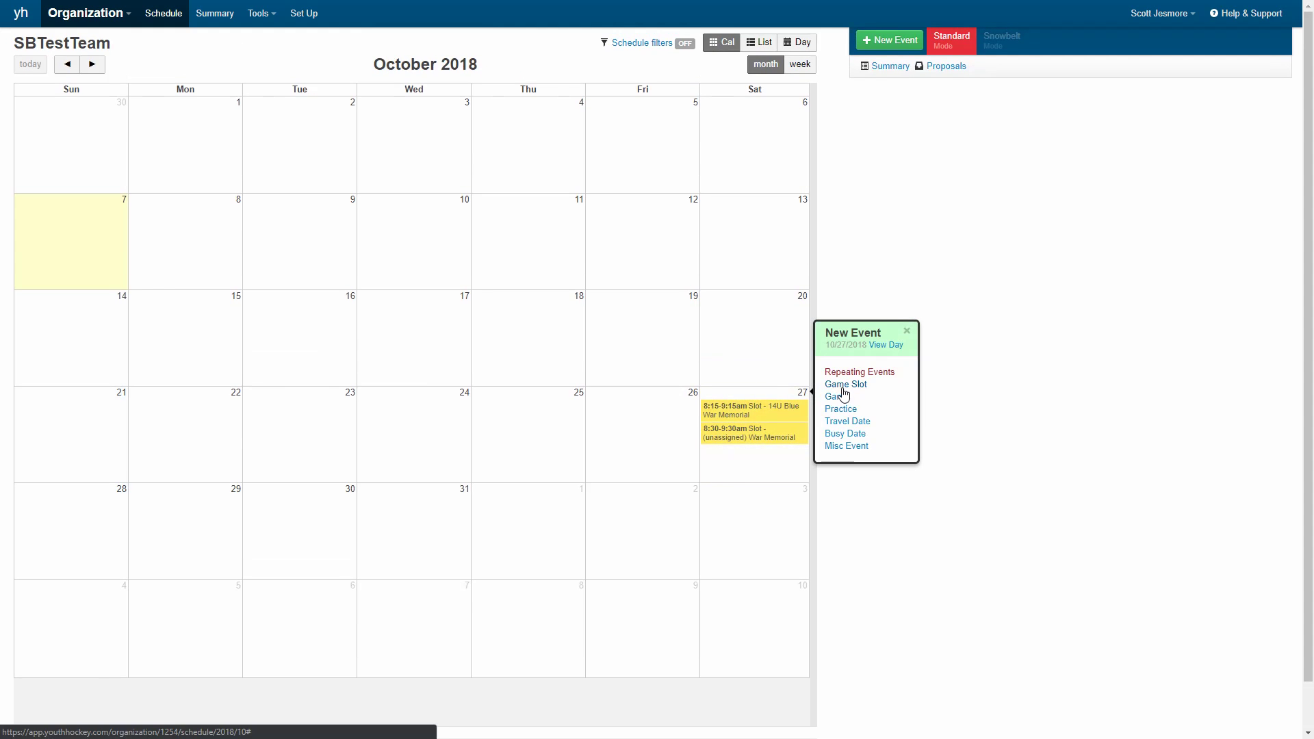
pyautogui.click(840, 394)
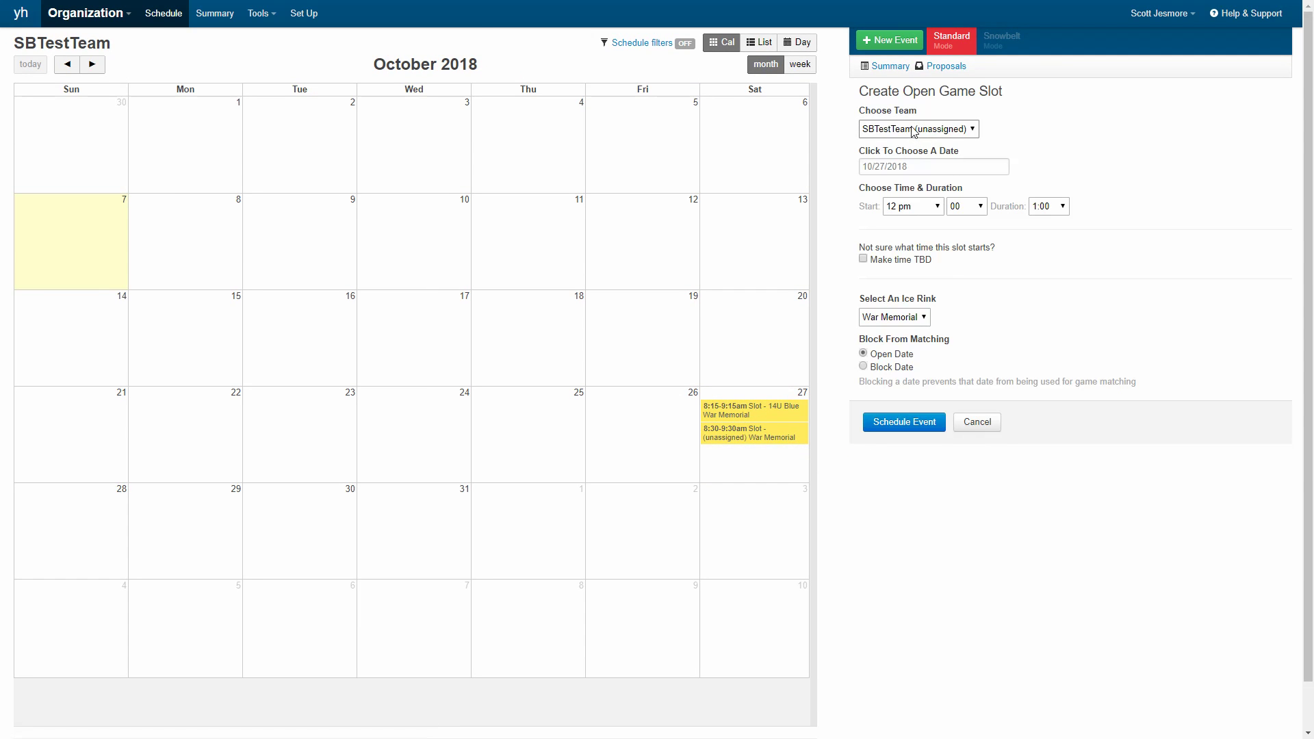
pyautogui.click(913, 206)
pyautogui.click(916, 304)
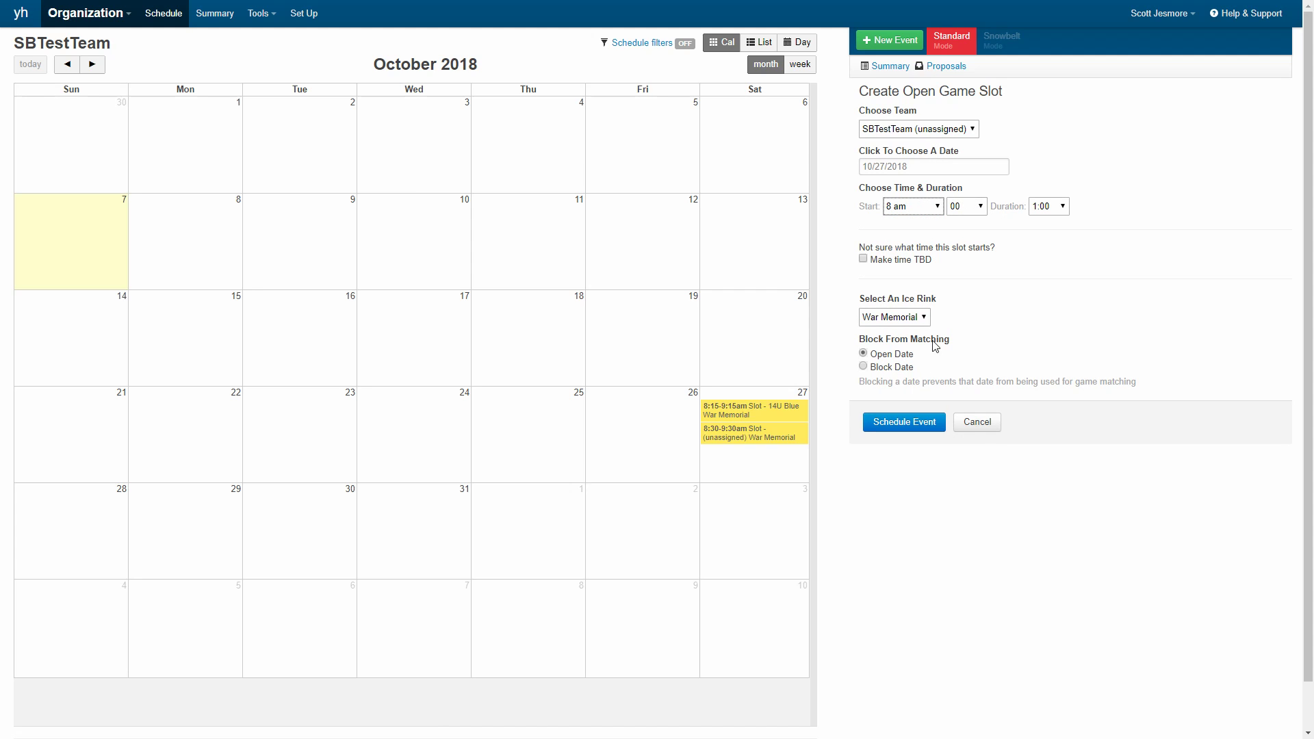
# Choose Whitestown as the ice rink and schedule the unassigned game slot
pyautogui.click(916, 317)
pyautogui.click(916, 342)
pyautogui.click(904, 421)
pyautogui.scroll(-1, 915, 443)
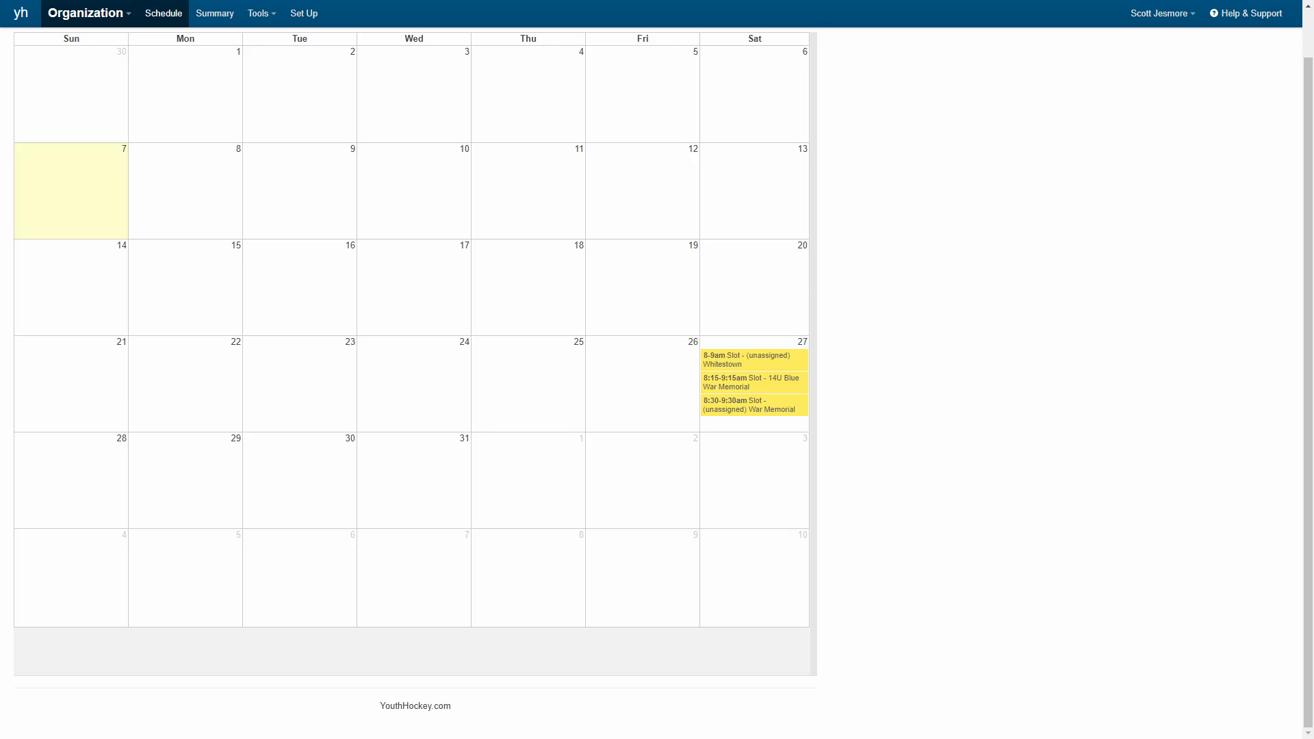
pyautogui.scroll(2, 1198, 298)
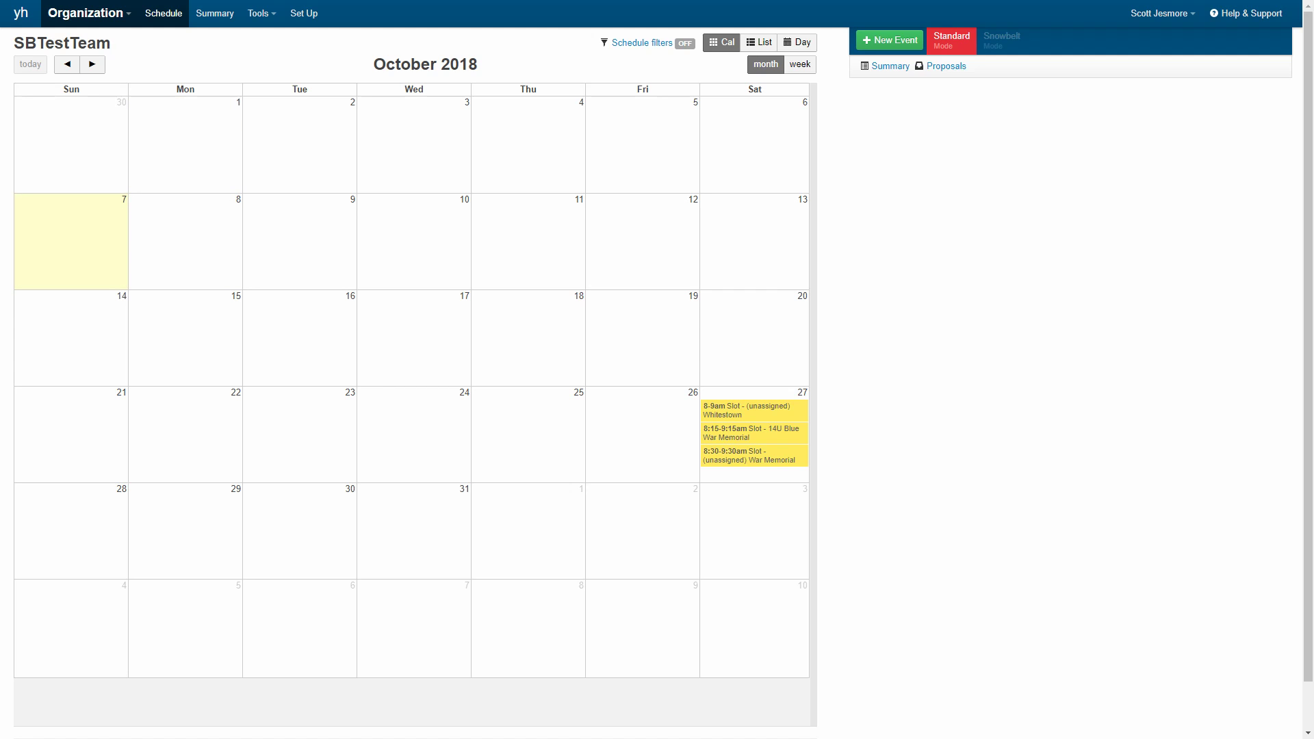
# Reopen the organization's schedule and start a set of repeating game slots from October 28, 2018
pyautogui.click(103, 16)
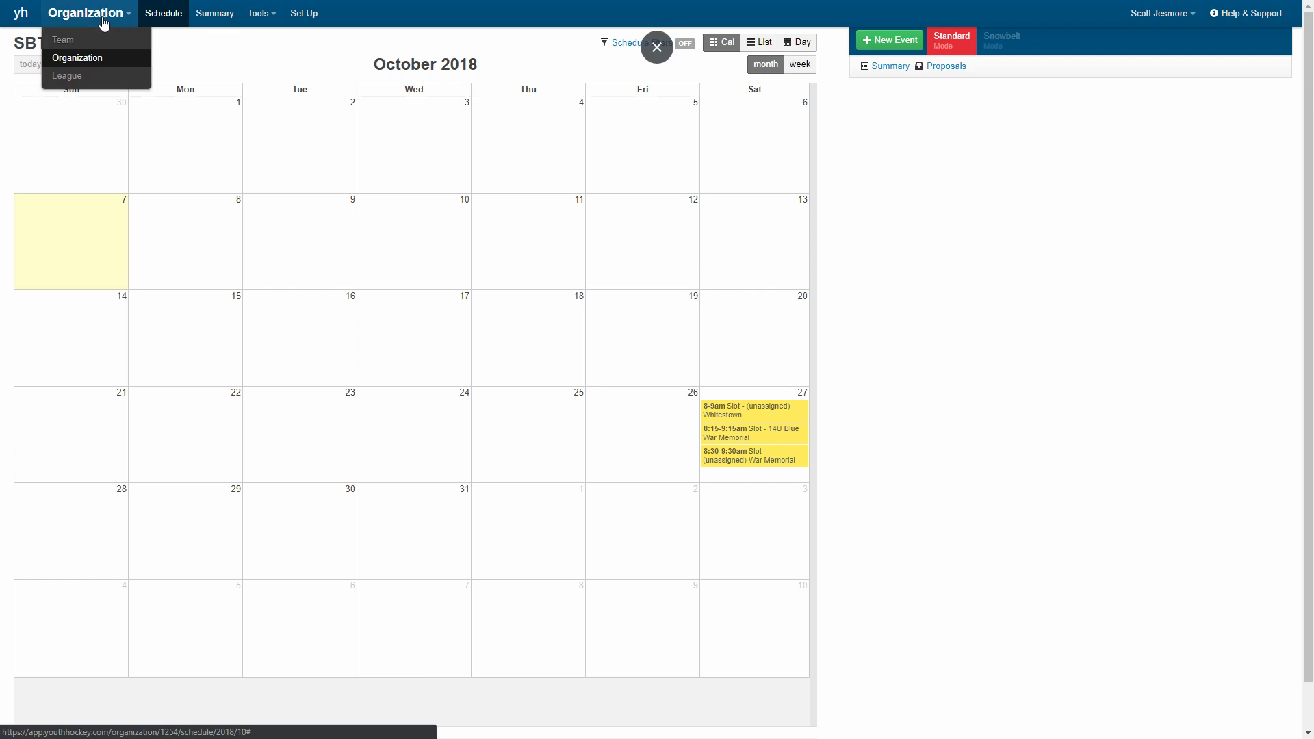
pyautogui.click(96, 62)
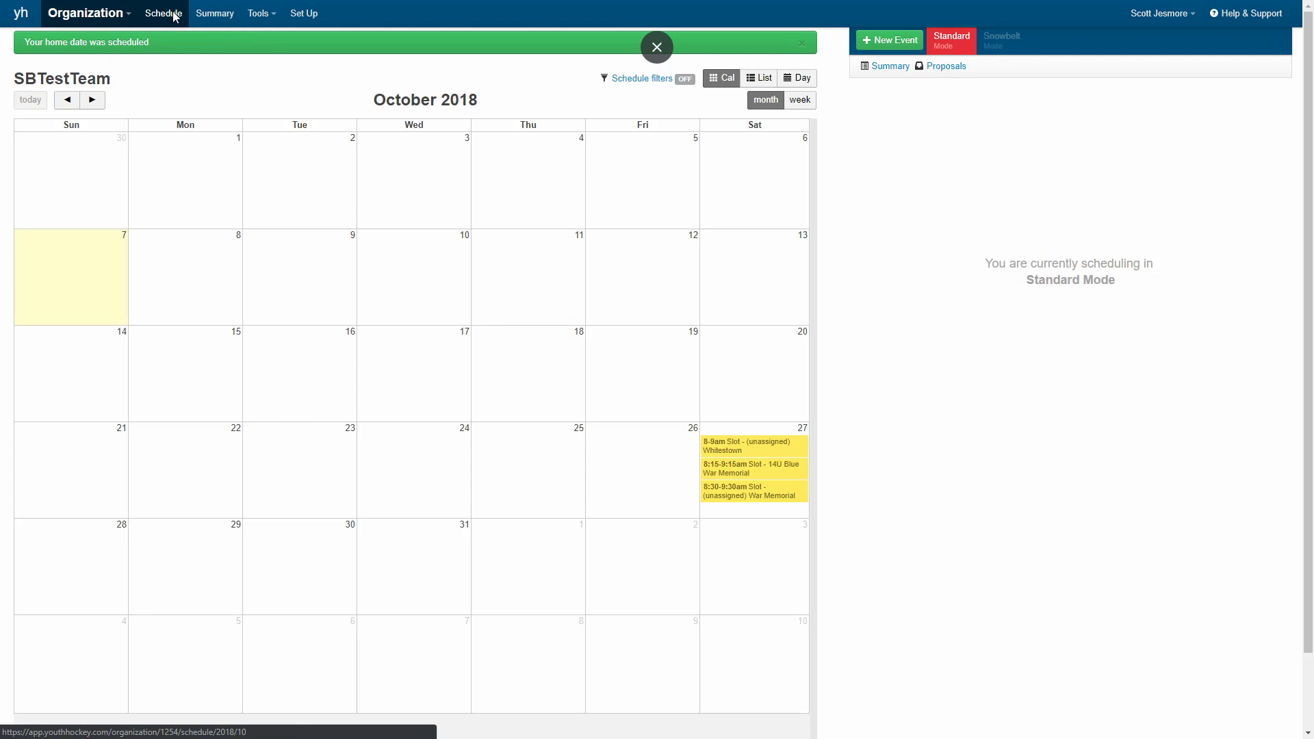
pyautogui.click(175, 17)
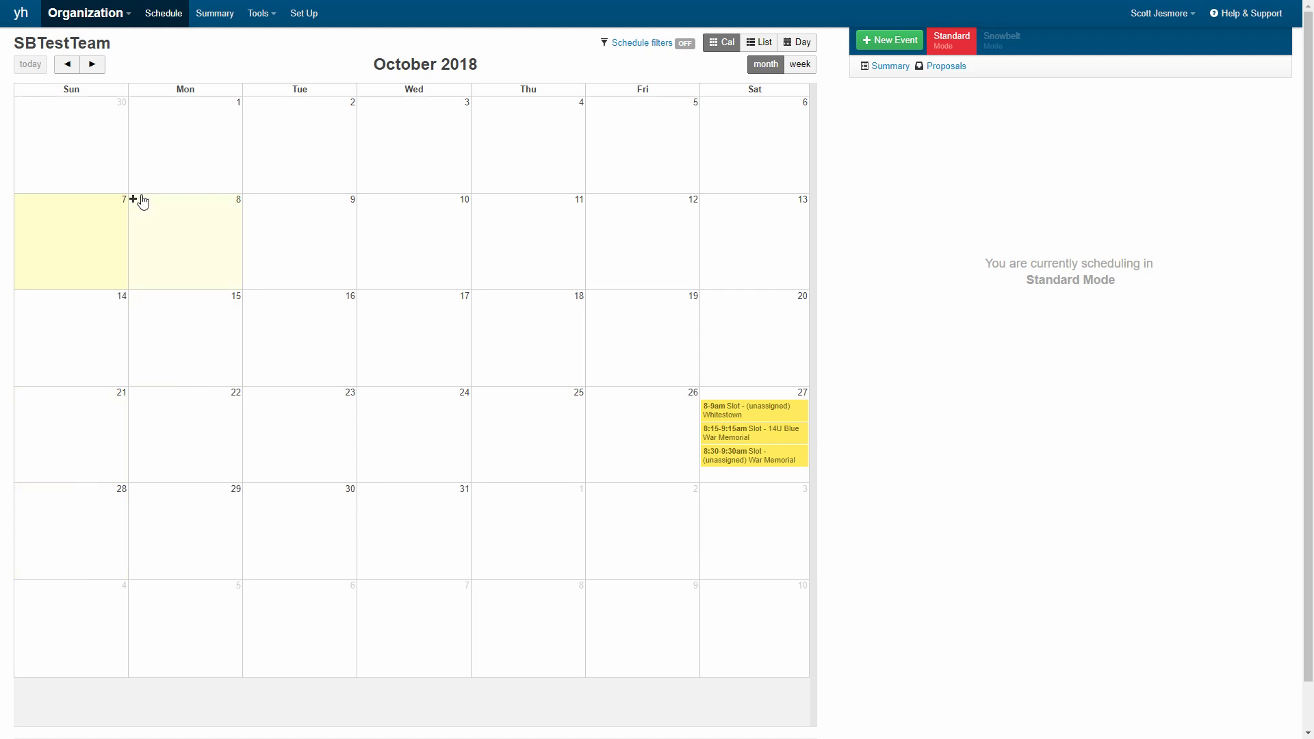
pyautogui.click(101, 529)
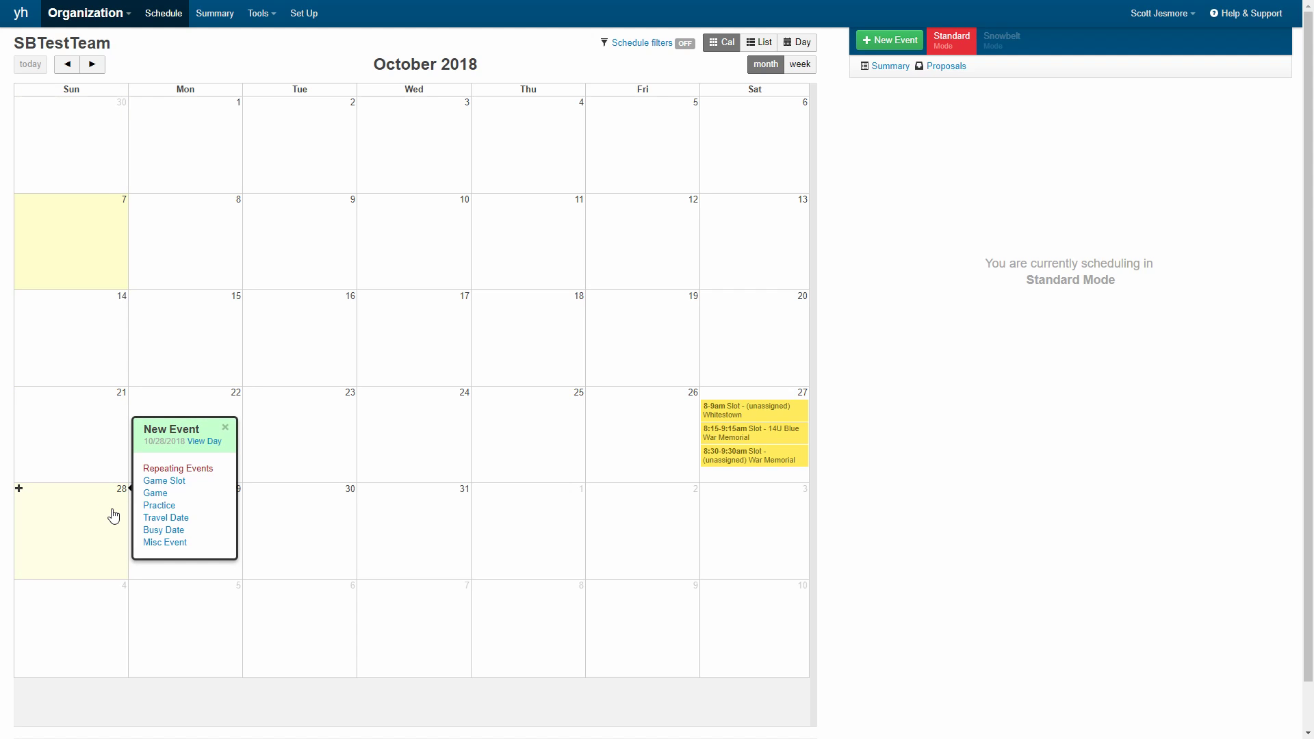
pyautogui.click(198, 473)
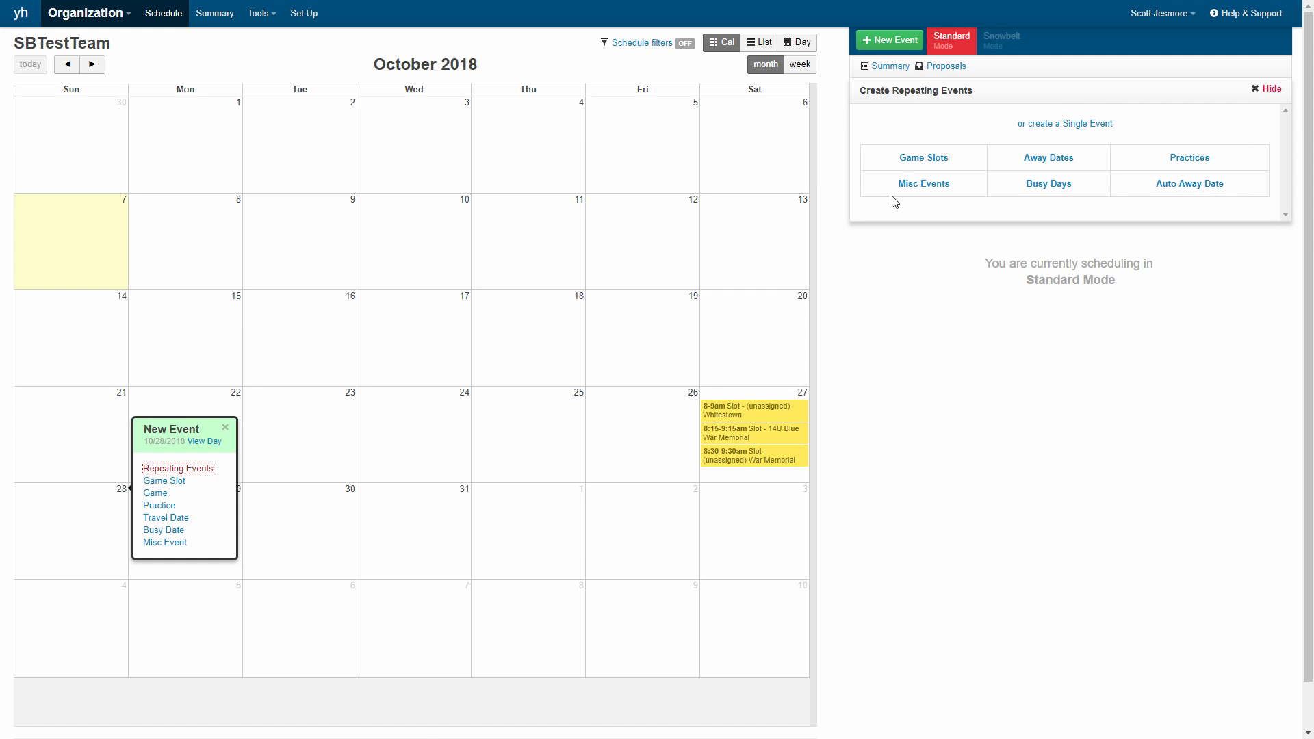
pyautogui.click(943, 162)
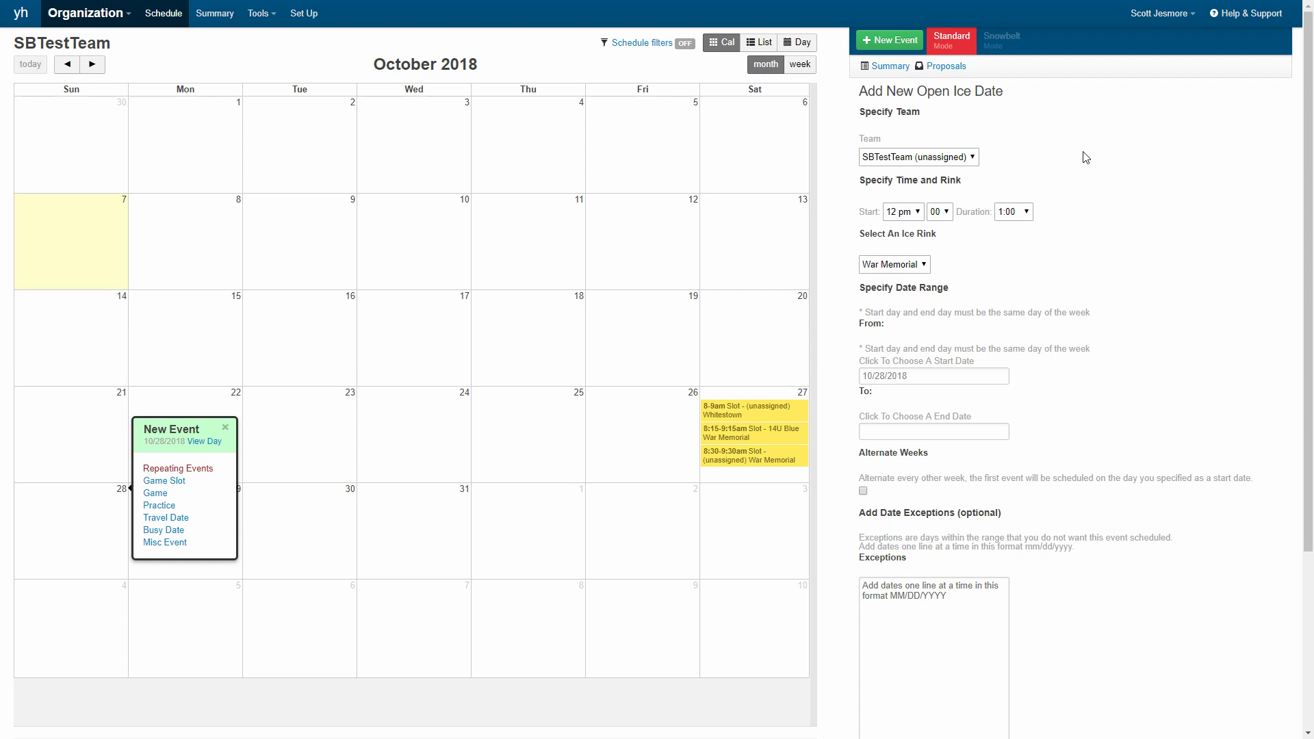
# Assign the repeating game slots to SBTestTeam 10U White 1 and set the start time to 10 am
pyautogui.click(961, 158)
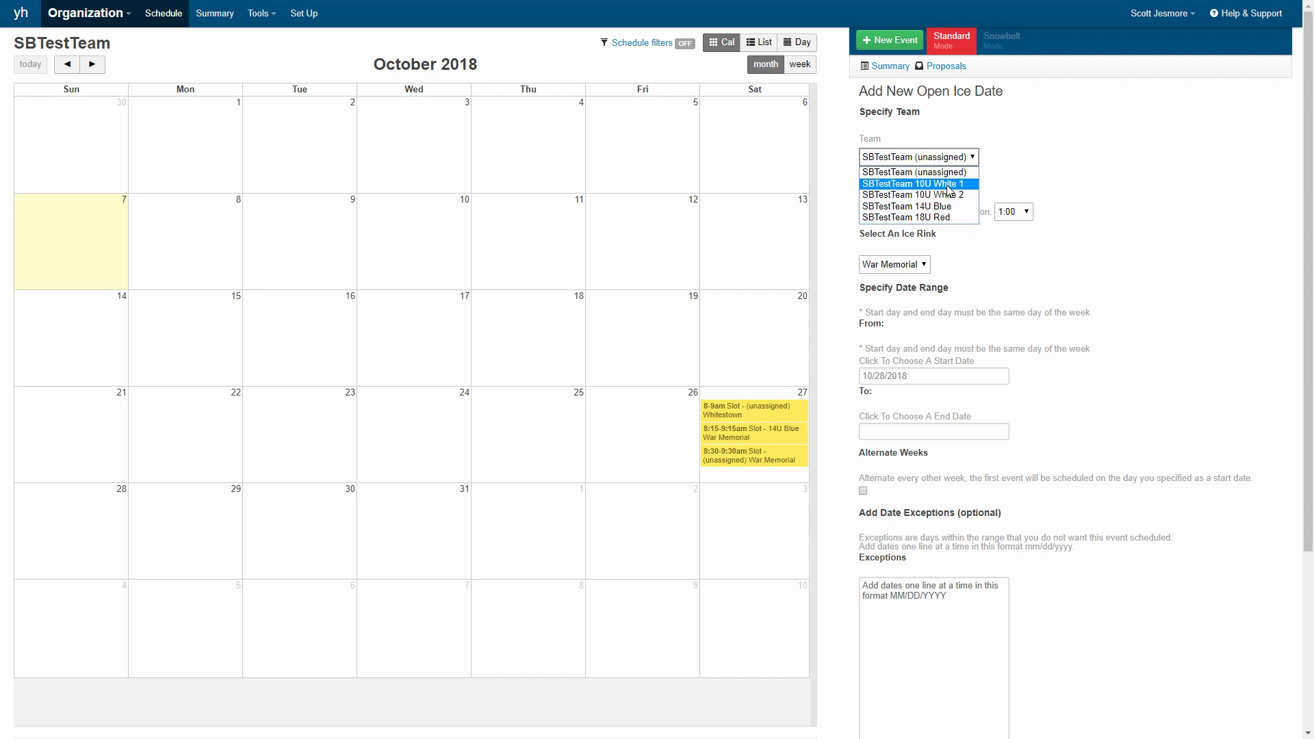
pyautogui.click(949, 185)
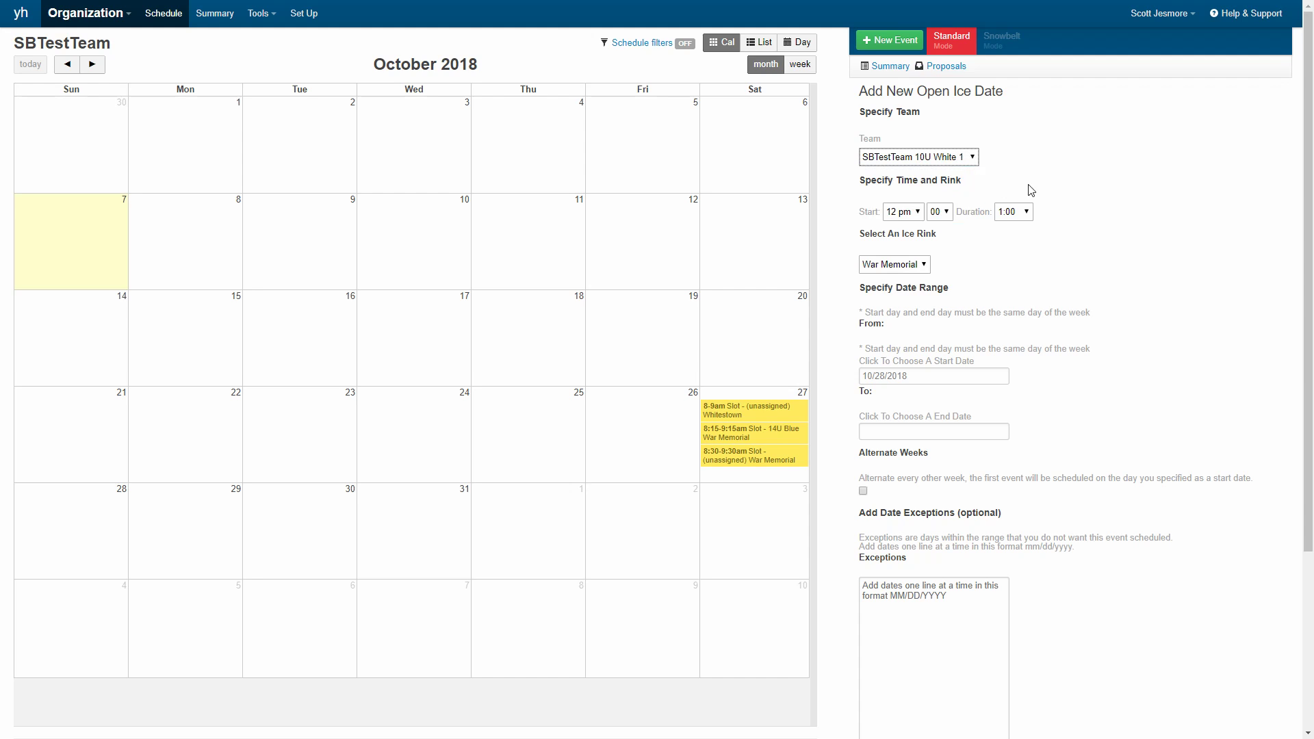
pyautogui.click(910, 212)
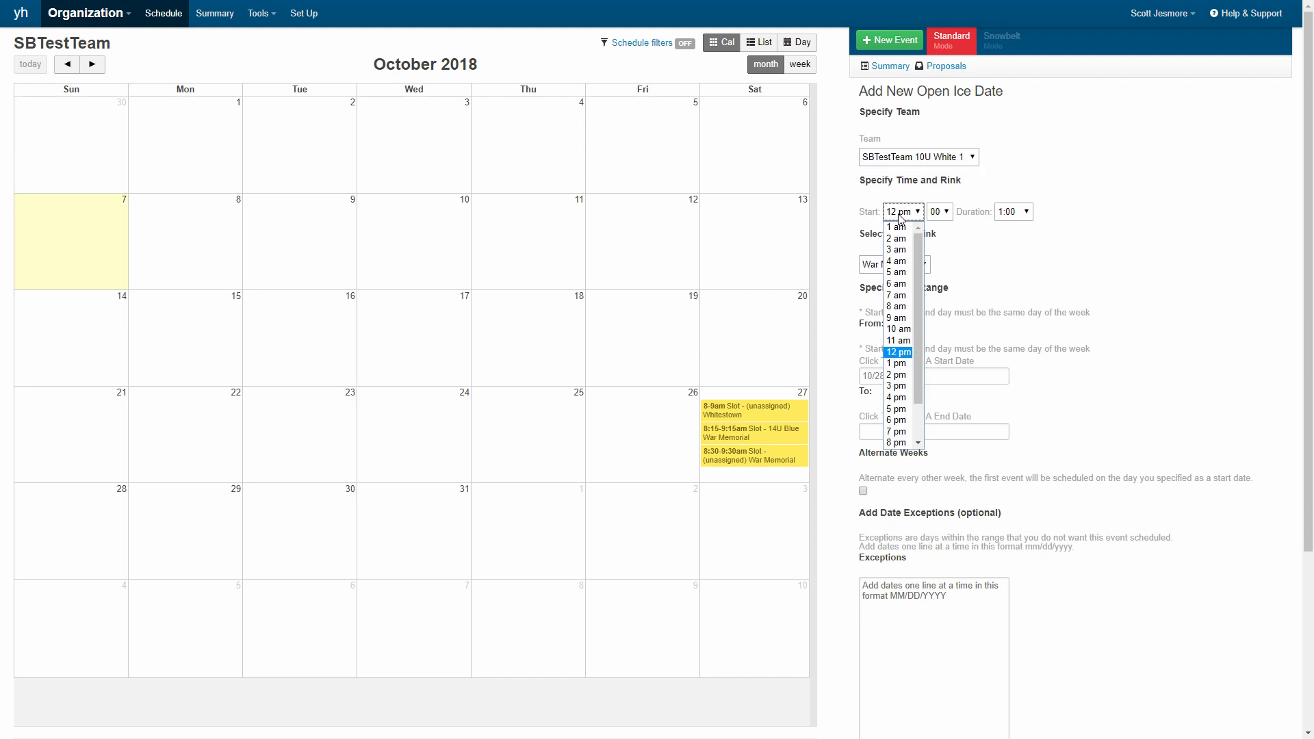
pyautogui.click(903, 330)
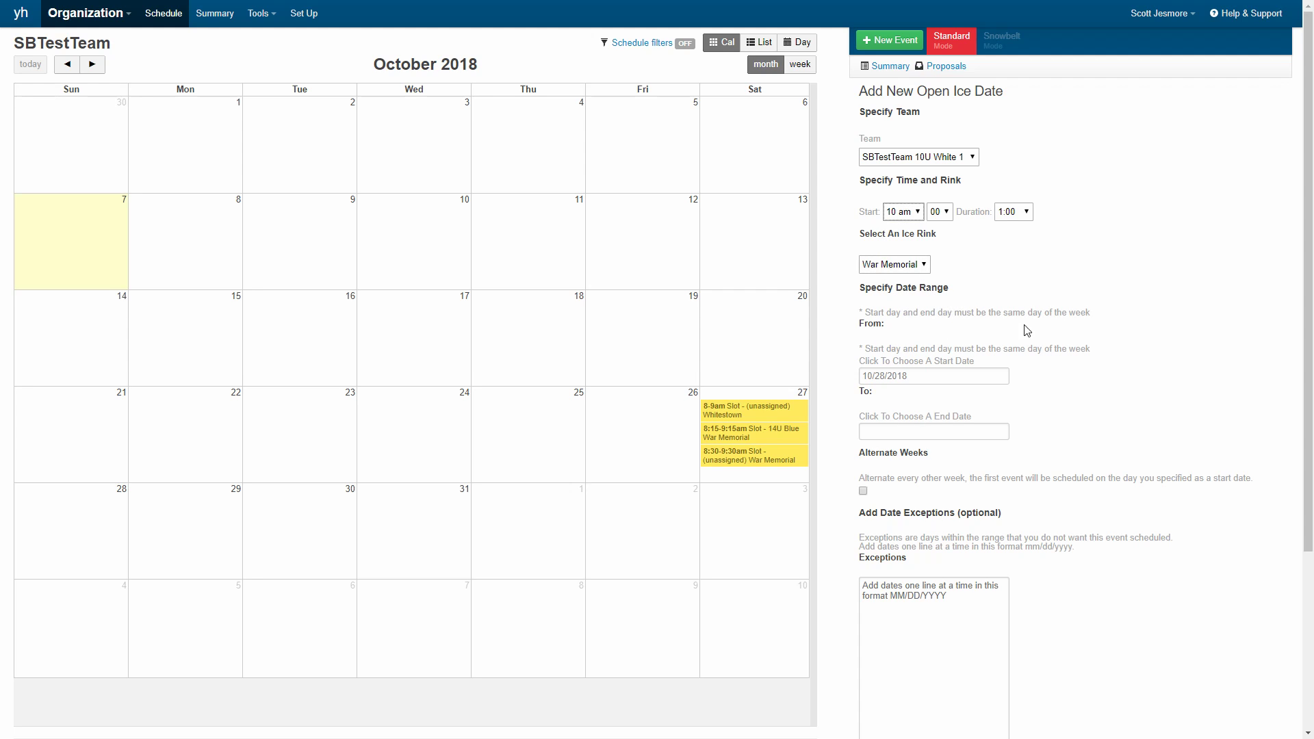
# Set the end date of the repeating game slots to 02/10/2019
pyautogui.scroll(-1, 1080, 338)
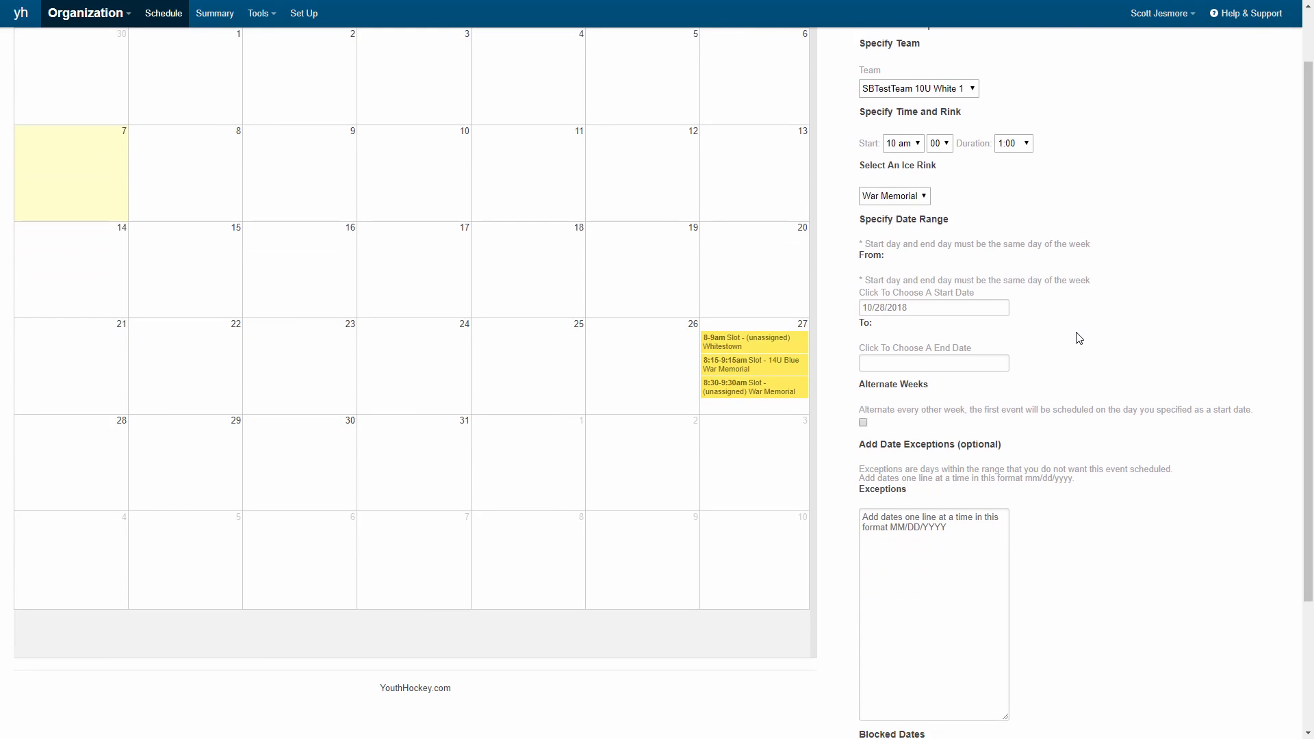
pyautogui.scroll(1, 1079, 338)
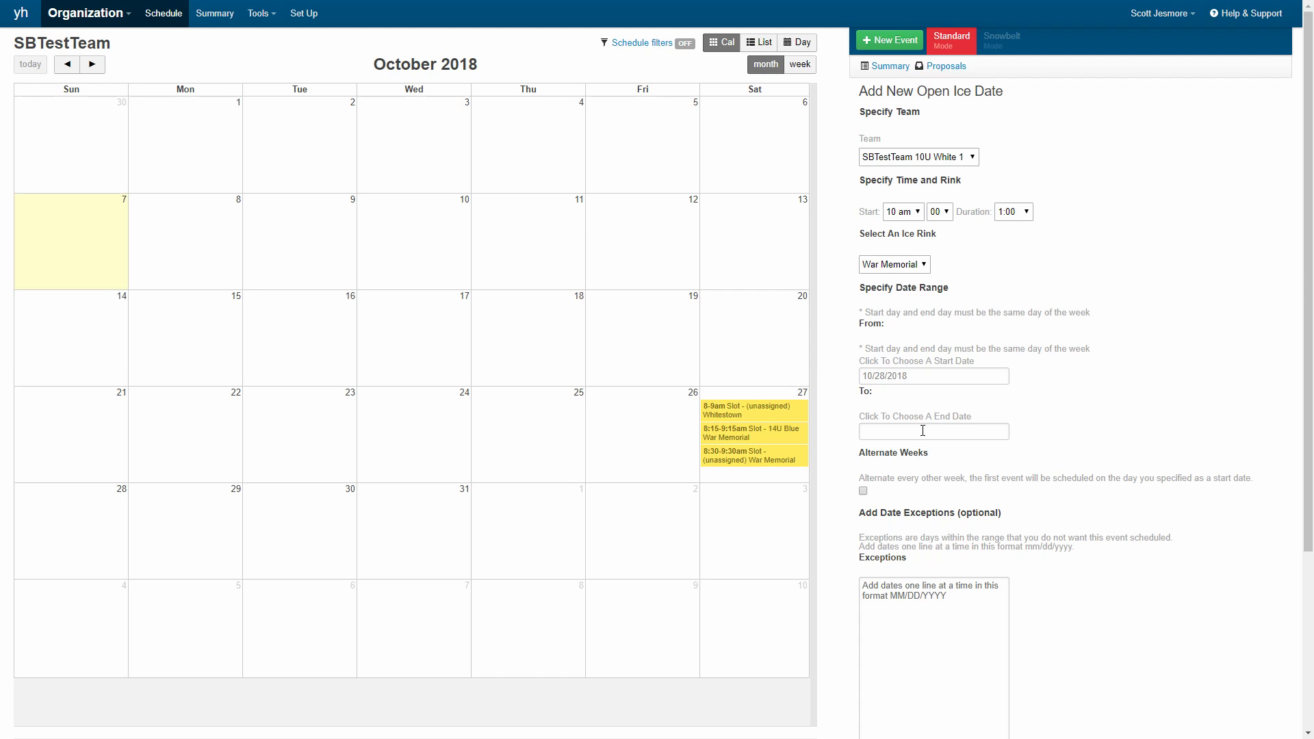
pyautogui.click(923, 431)
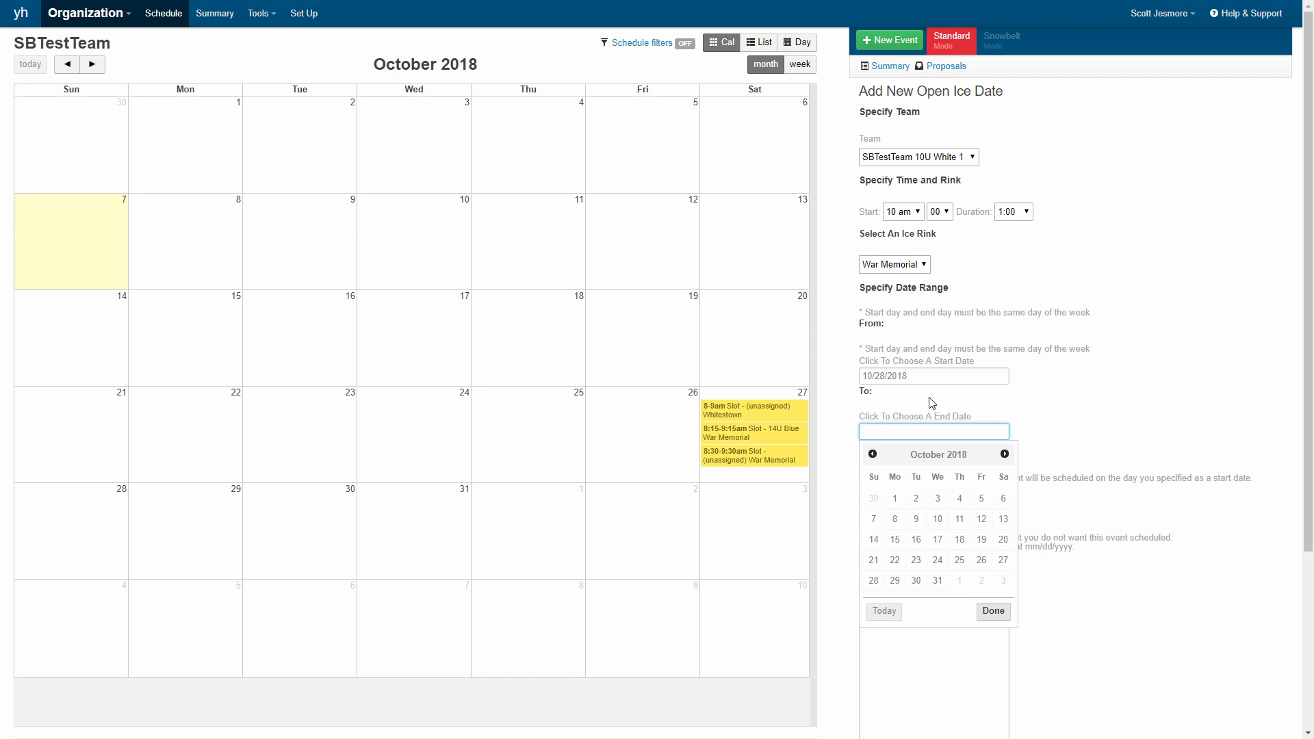
pyautogui.click(1004, 454)
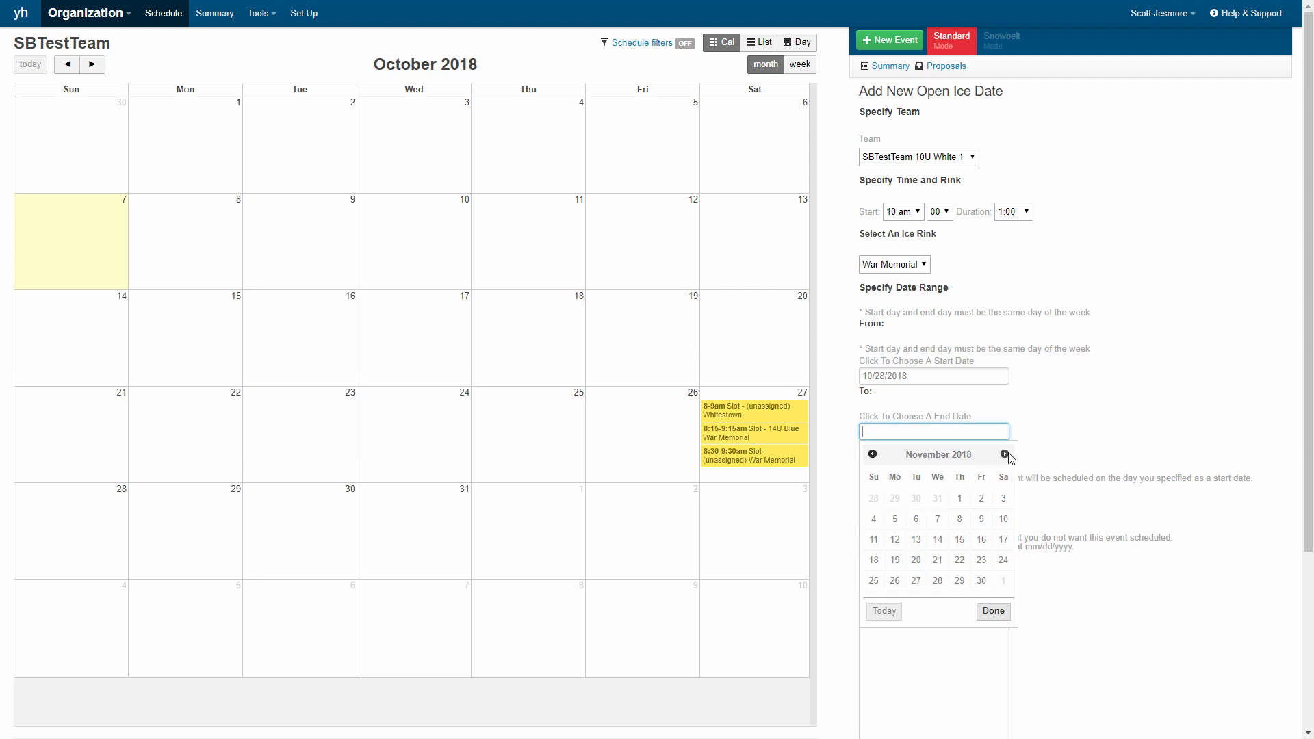
pyautogui.click(1004, 455)
pyautogui.click(1004, 454)
pyautogui.click(1004, 455)
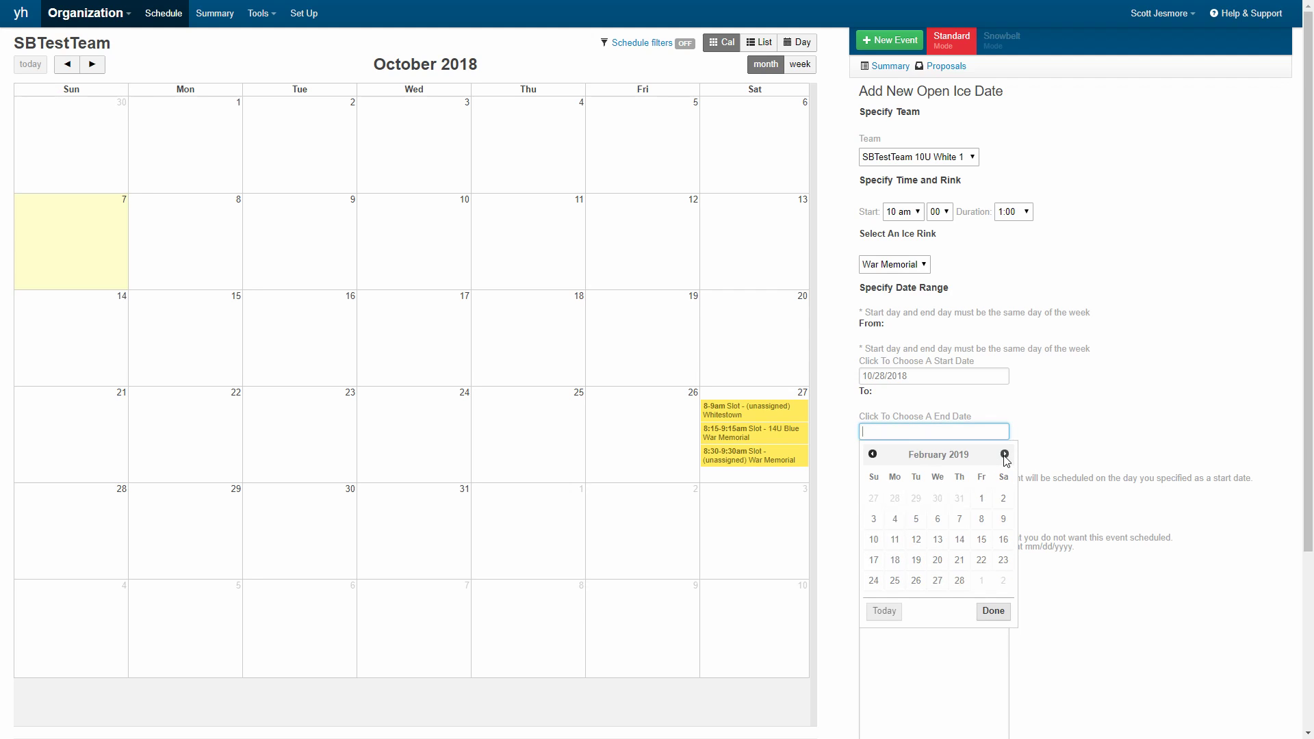
pyautogui.click(874, 540)
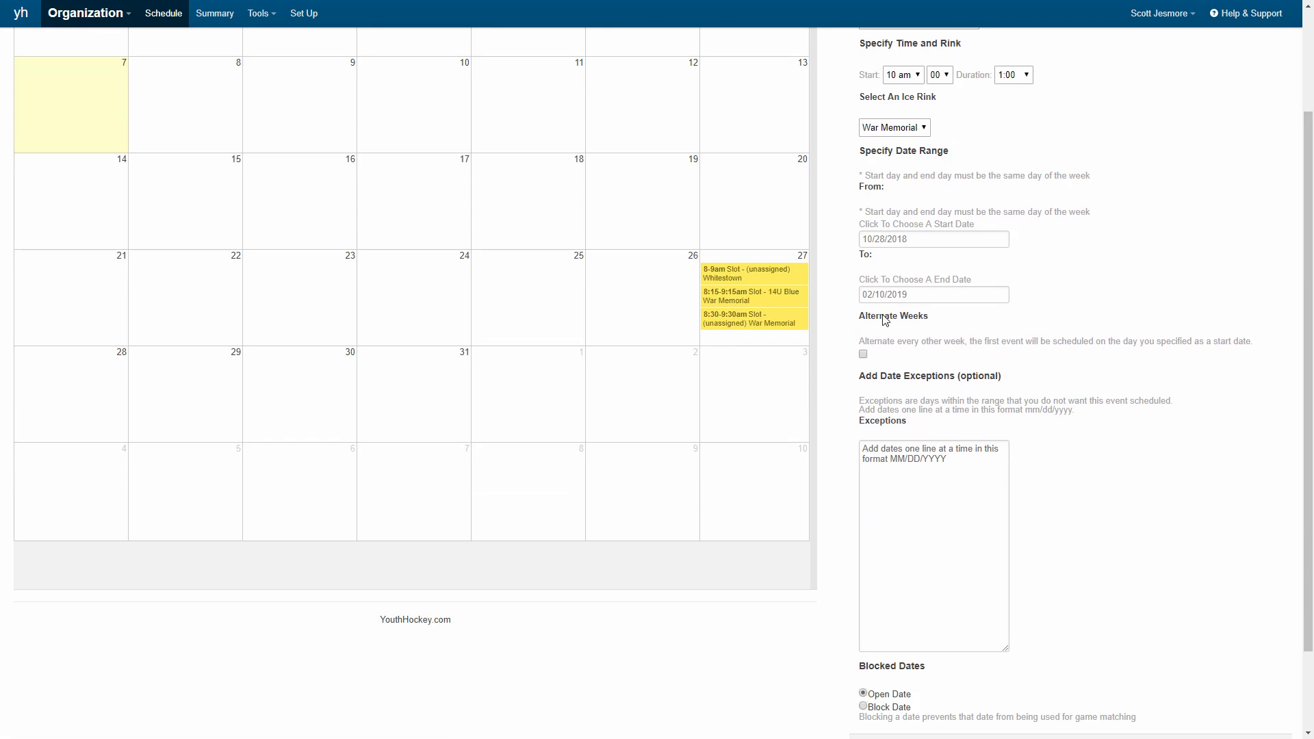
pyautogui.scroll(-1, 874, 330)
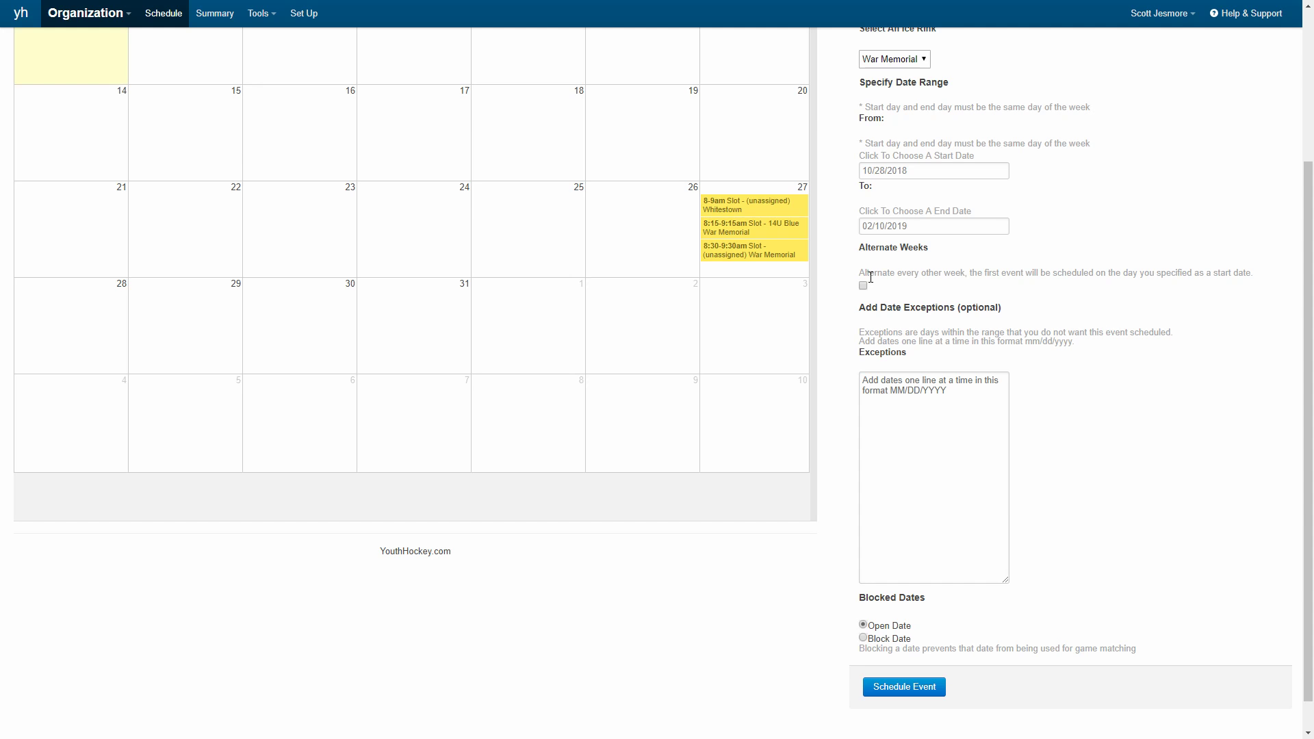
pyautogui.click(863, 285)
pyautogui.click(863, 287)
# Replace the placeholder text in the date exceptions with 12/30/2018 and 02/03/2019 on separate lines
pyautogui.scroll(-1, 1096, 348)
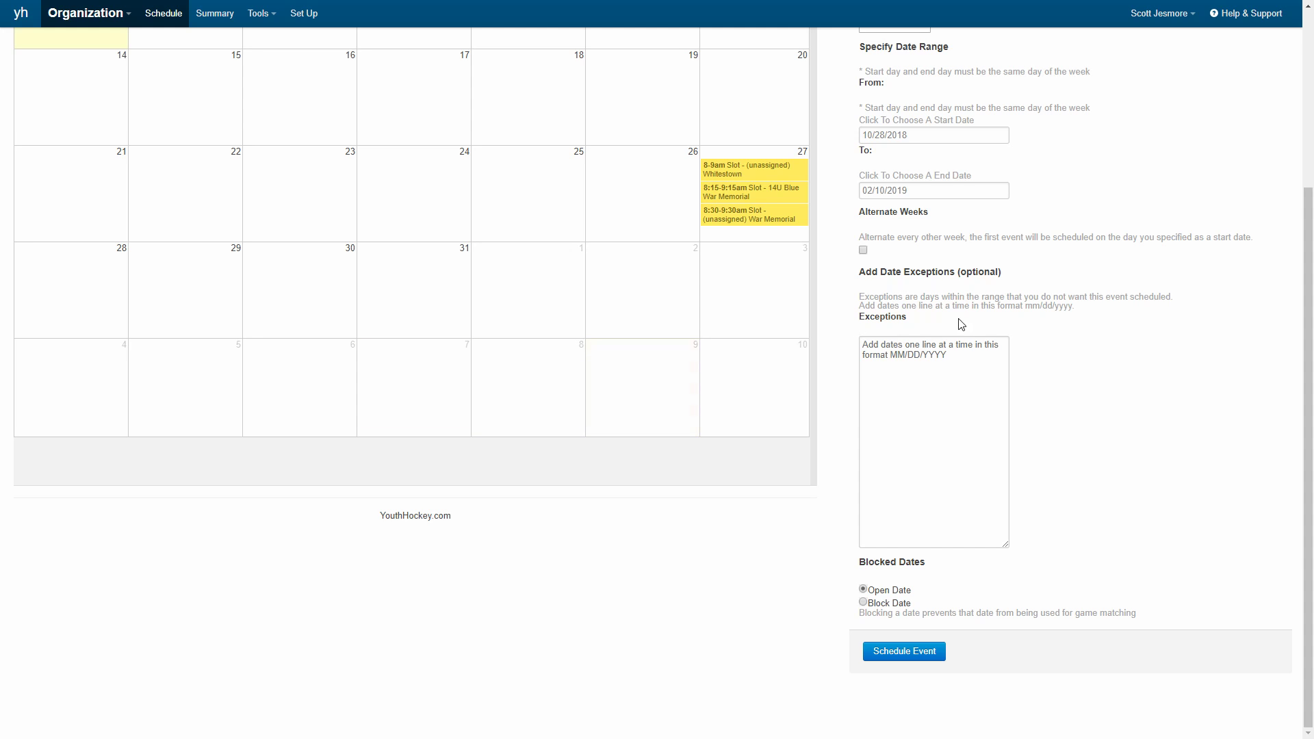
pyautogui.moveTo(976, 355); pyautogui.dragTo(751, 338)
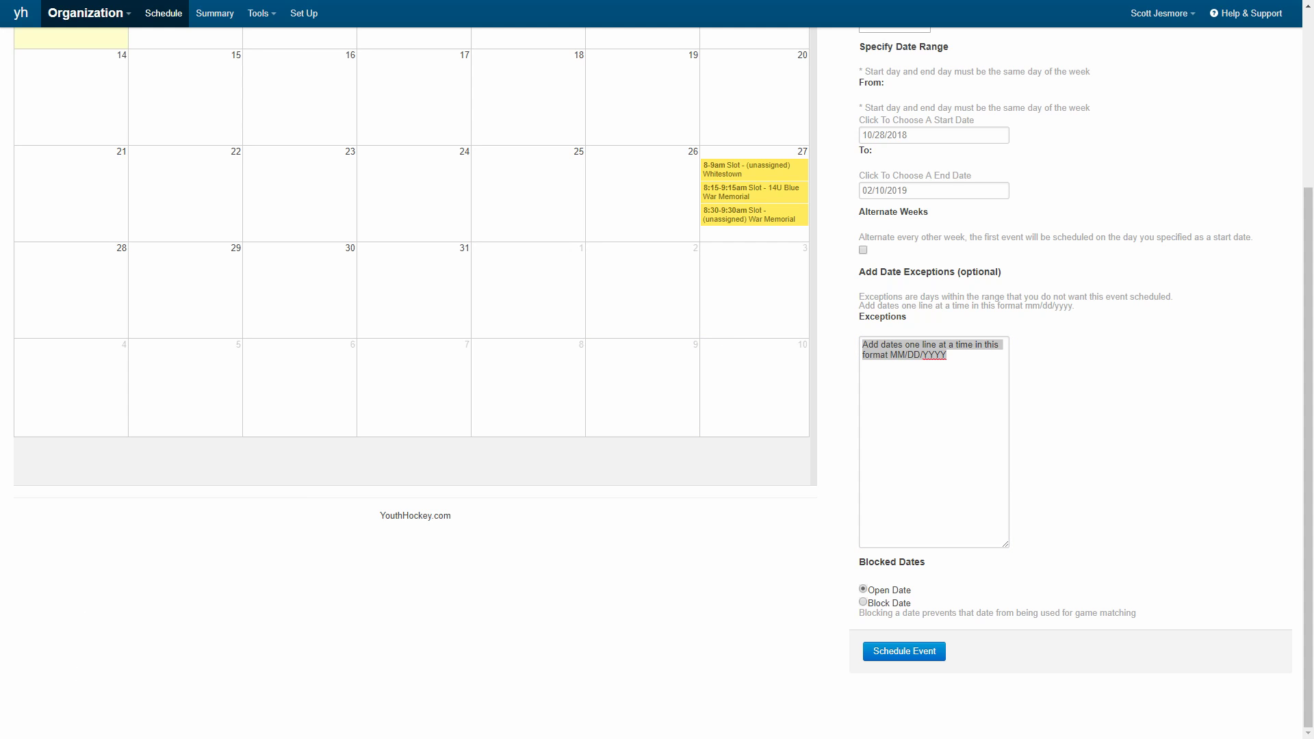
pyautogui.click(971, 370)
pyautogui.moveTo(972, 370); pyautogui.dragTo(750, 318)
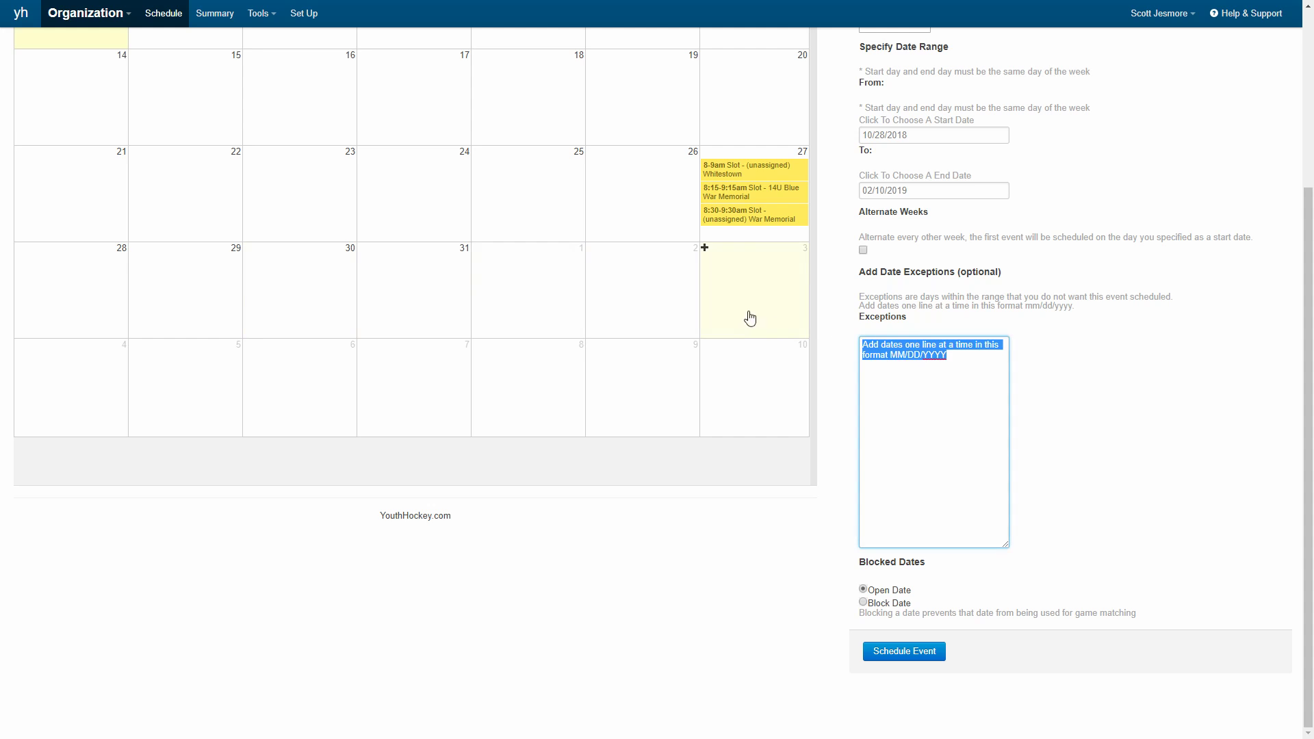
pyautogui.write('12/')
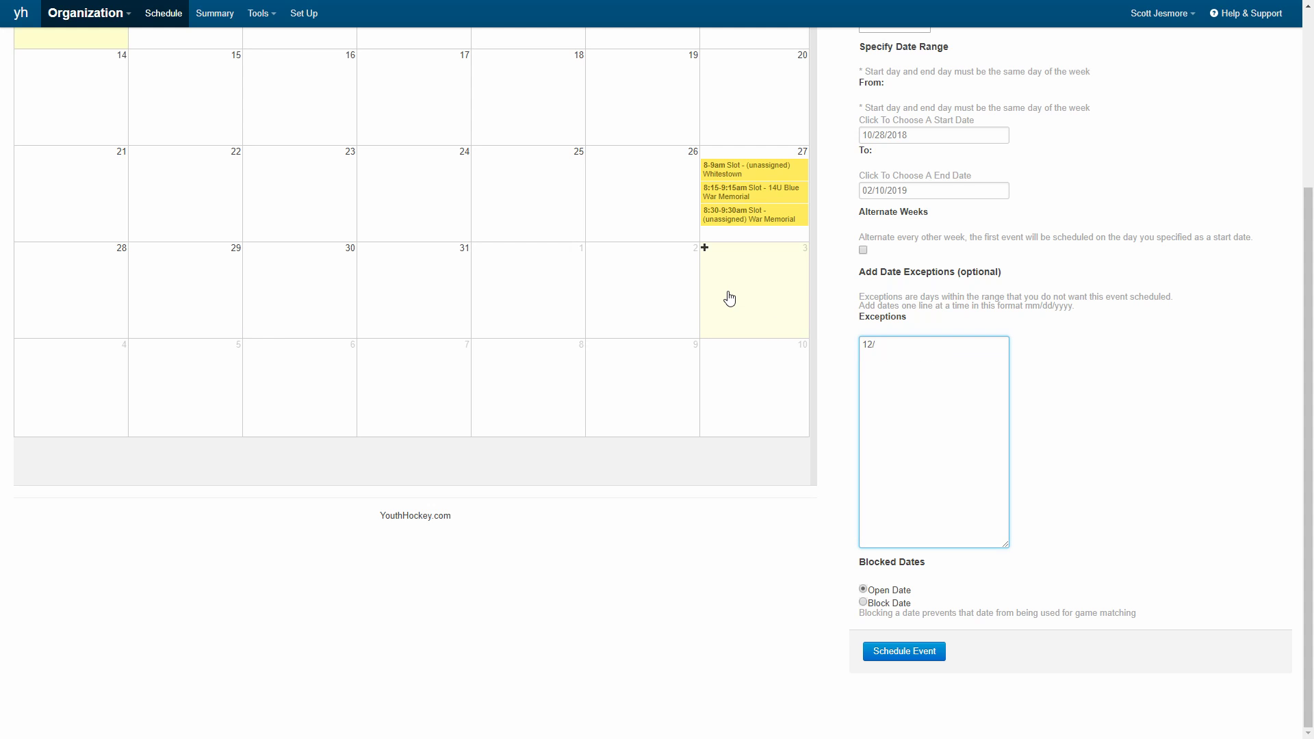
pyautogui.write('30')
pyautogui.write('2018 ')
pyautogui.write('02')
pyautogui.write('/03')
pyautogui.write('/2019')
# Schedule the repeating open game slots for 10U White 1 with the entered date exceptions
pyautogui.moveTo(918, 358); pyautogui.dragTo(859, 363)
pyautogui.click(920, 360)
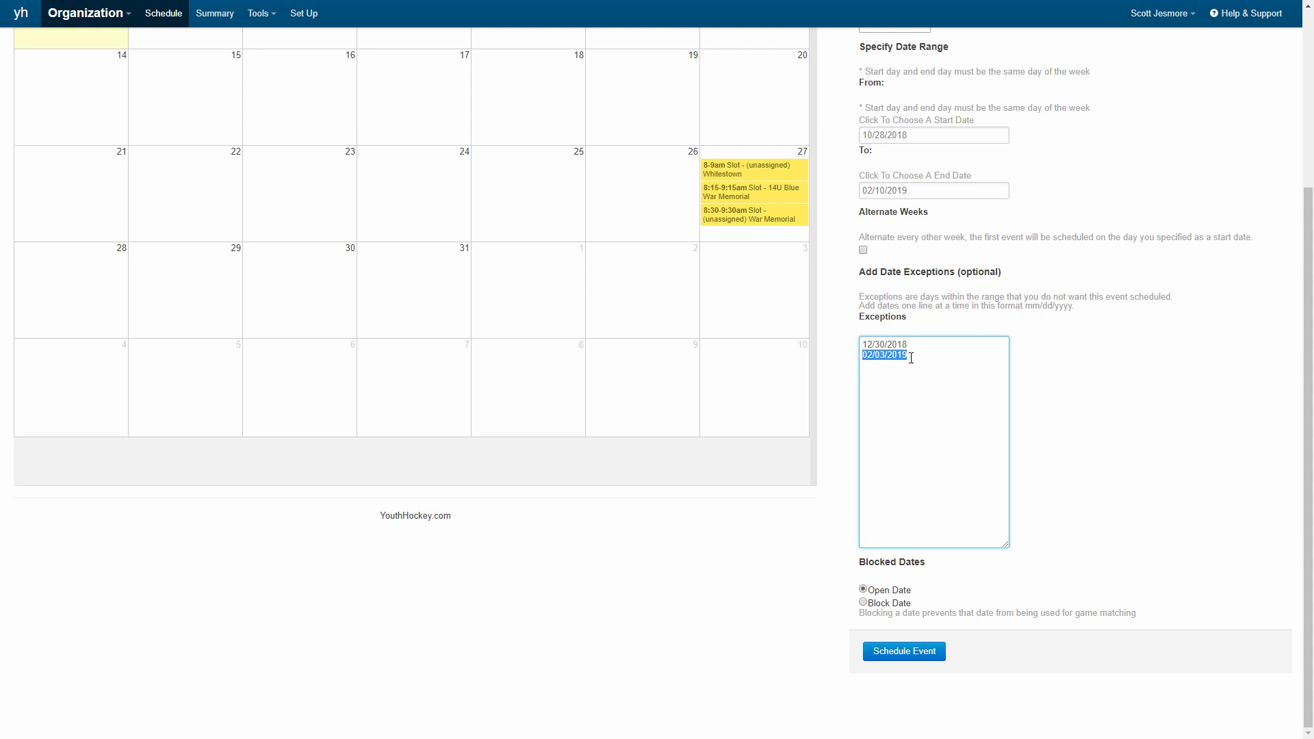
pyautogui.click(949, 359)
pyautogui.click(903, 654)
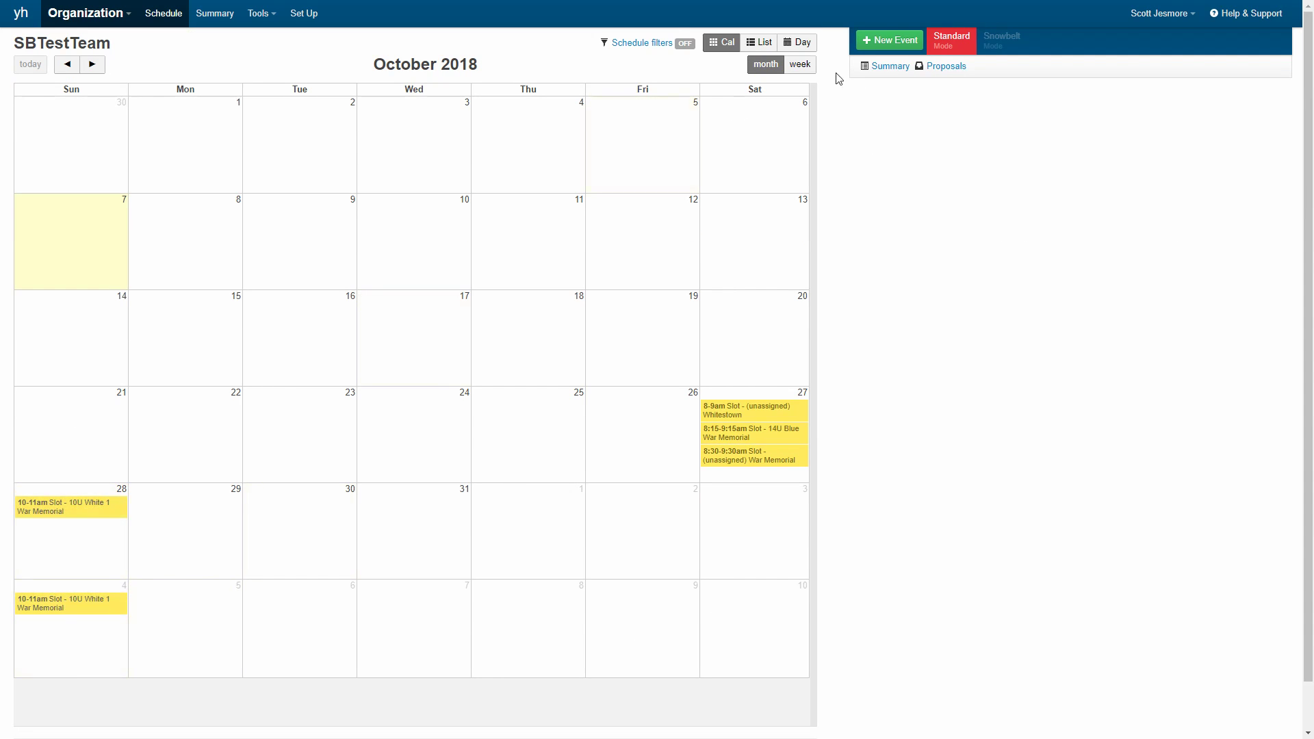
# Review the repeating 10U White 1 slots on the monthly calendar from November 2018 through February 2019
pyautogui.click(95, 67)
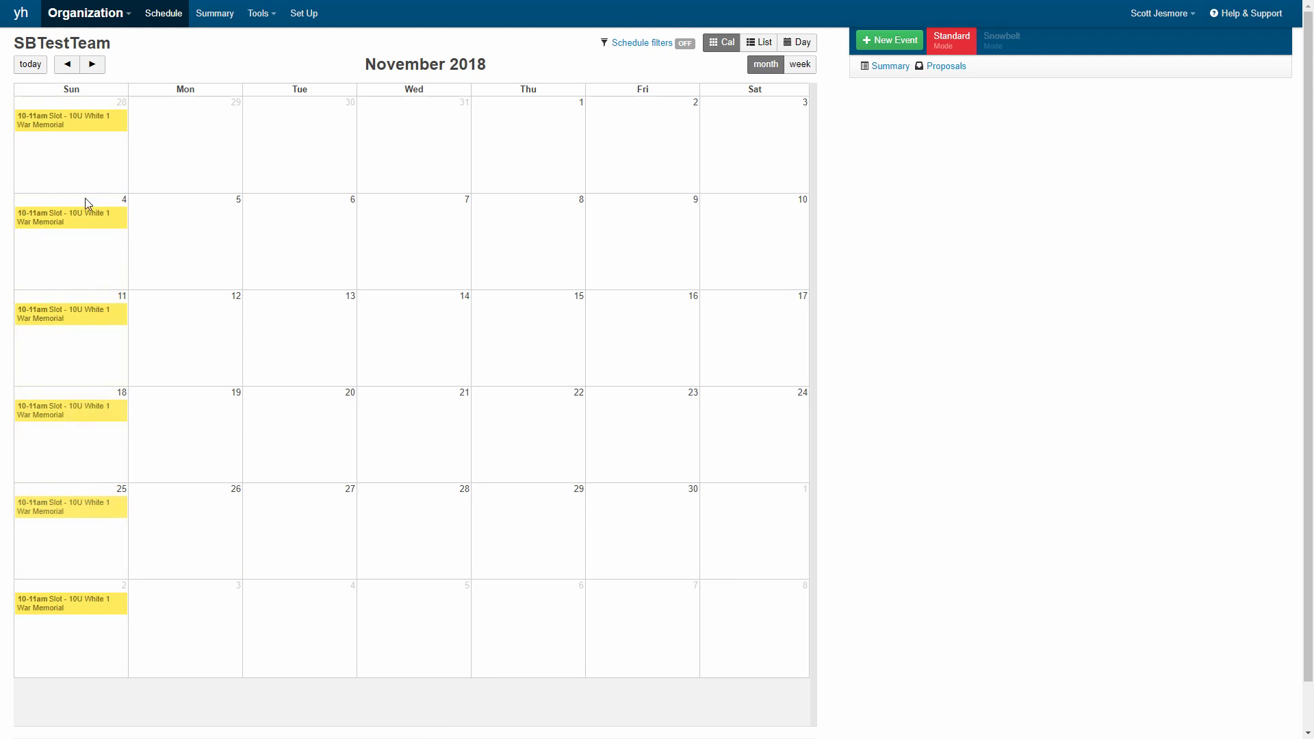
pyautogui.click(93, 65)
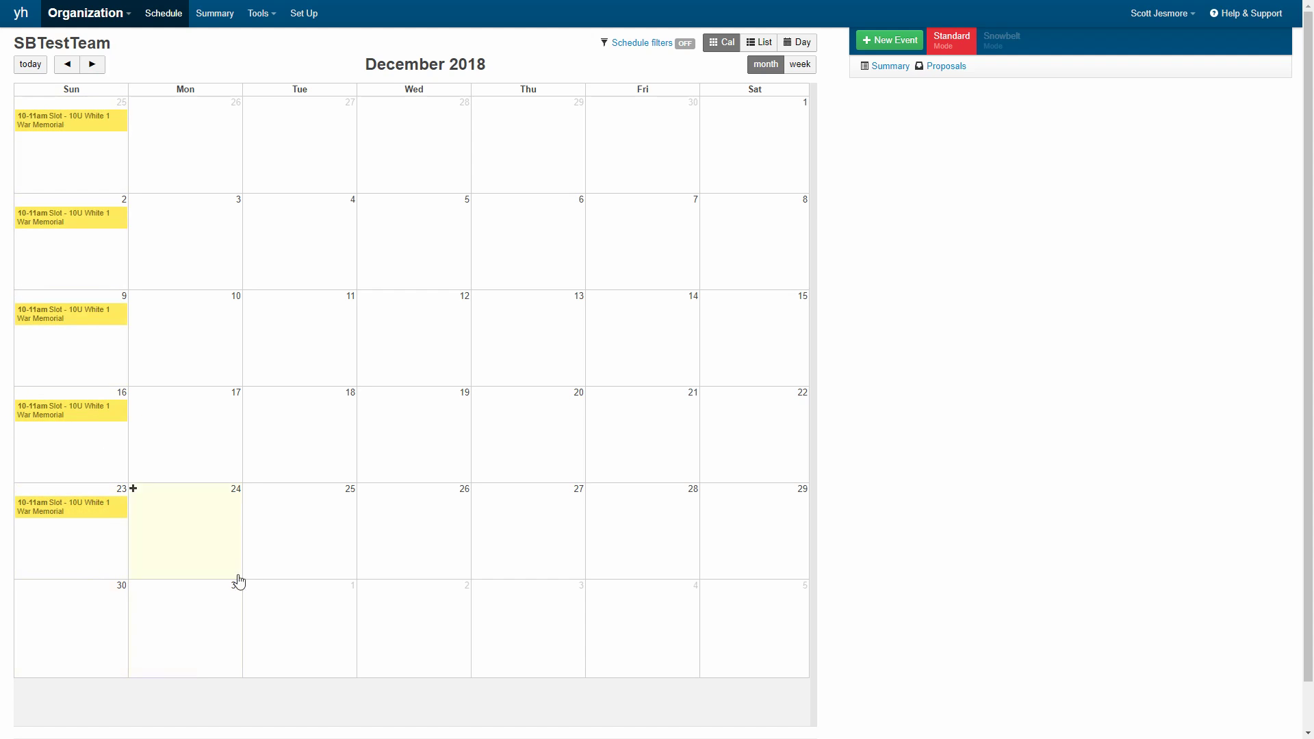
pyautogui.click(92, 65)
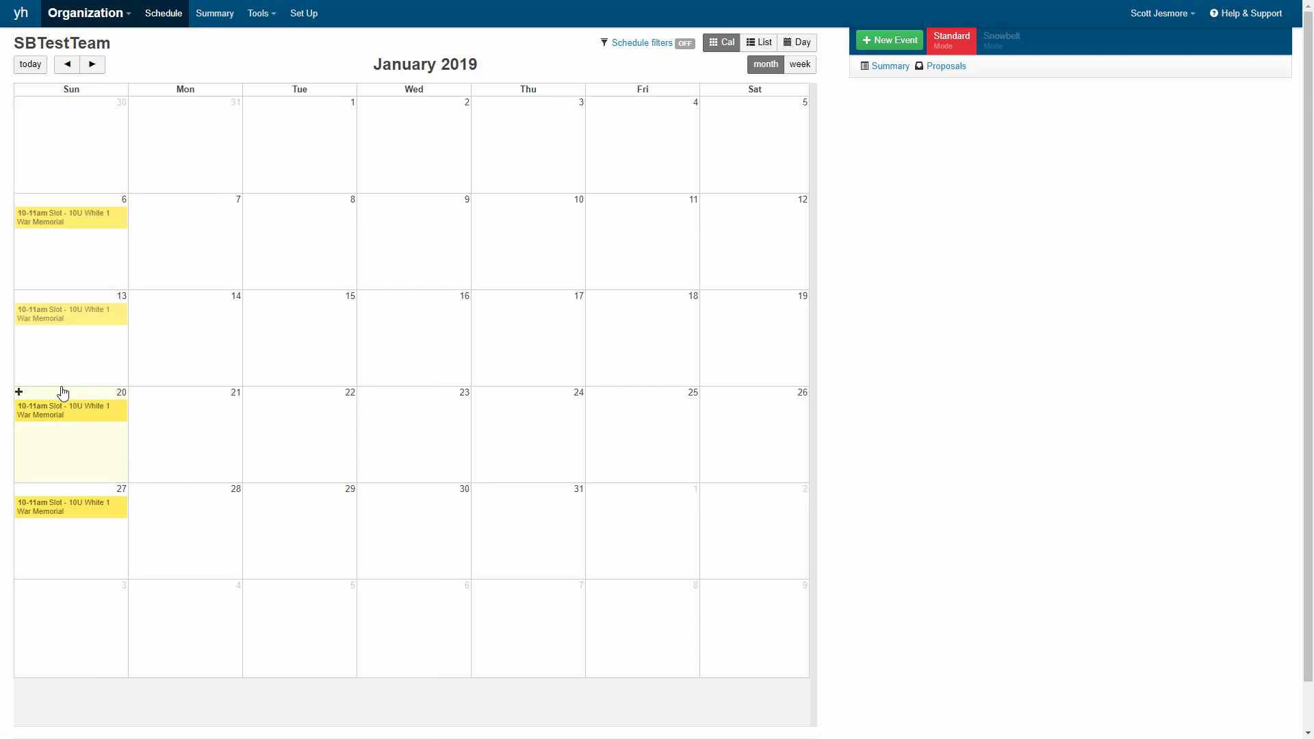
pyautogui.click(93, 64)
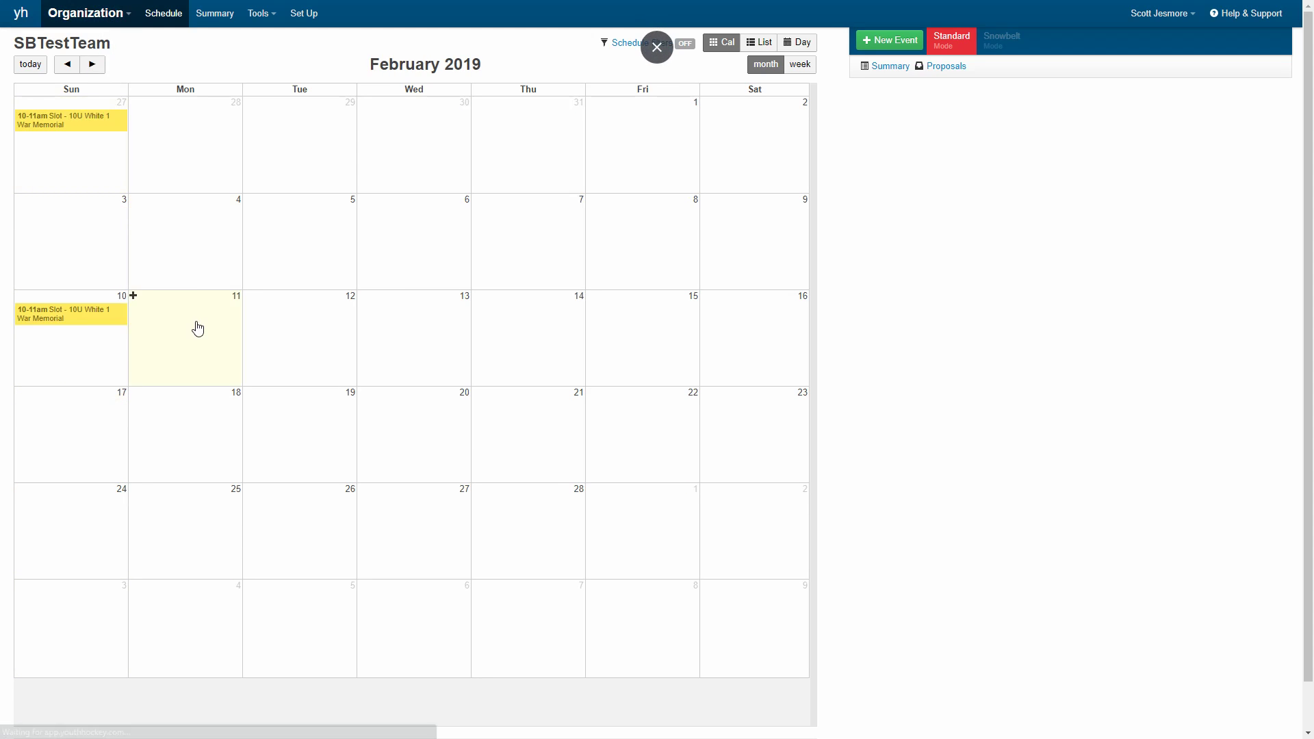
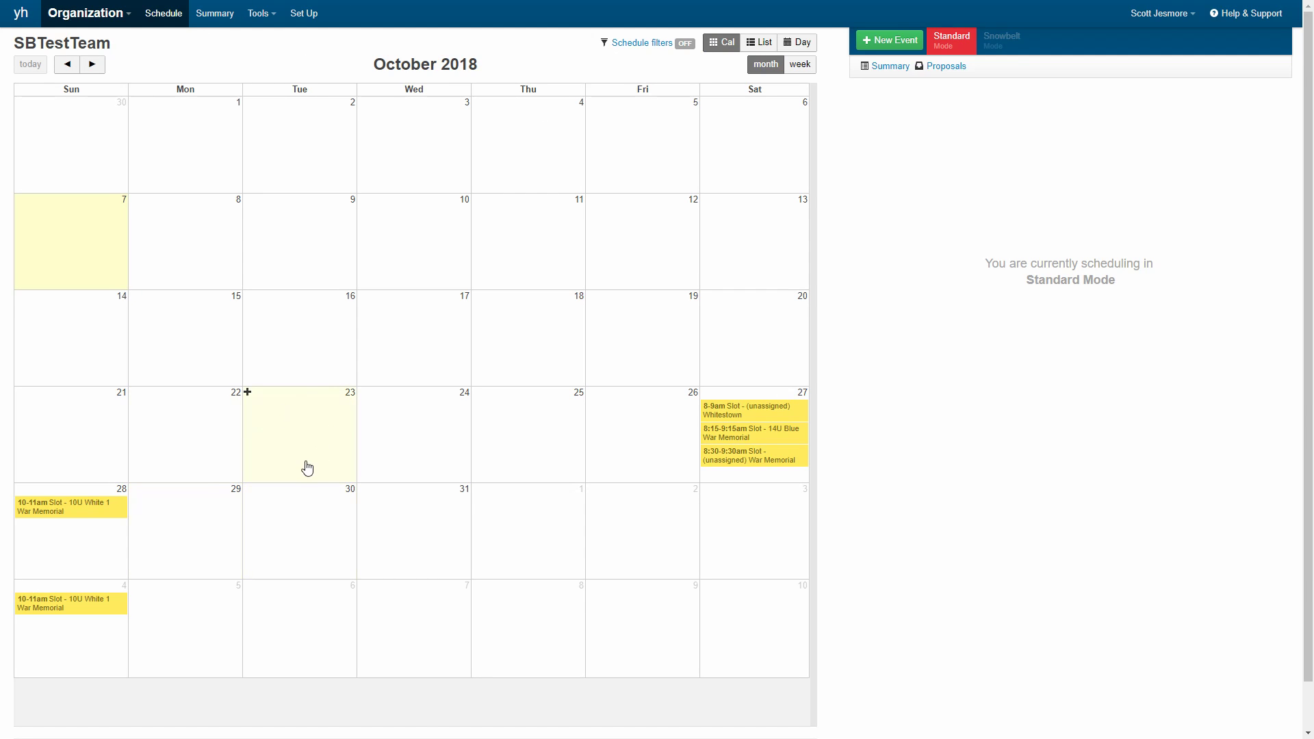
# Start a busy date on October 27, 2018 for the SBTestTeam 10U White 2 calendar
pyautogui.scroll(-1, 307, 468)
pyautogui.scroll(1, 306, 468)
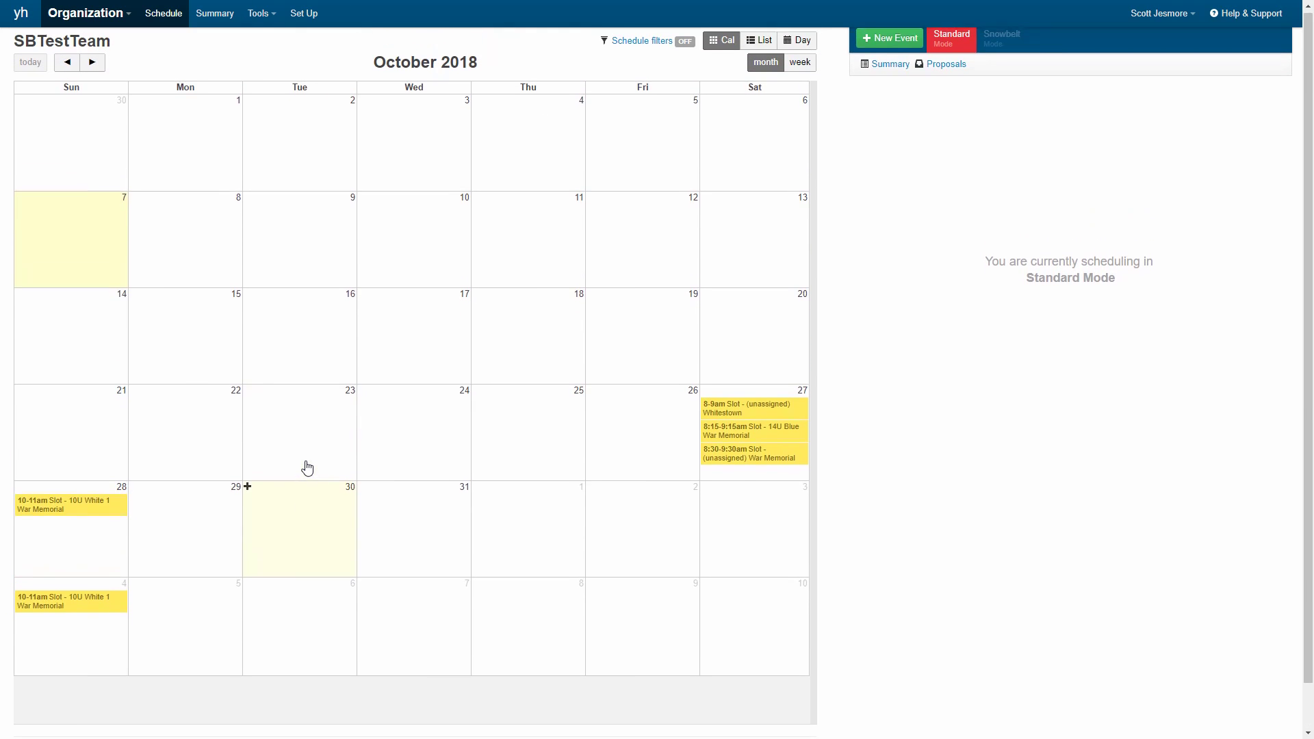
pyautogui.click(742, 482)
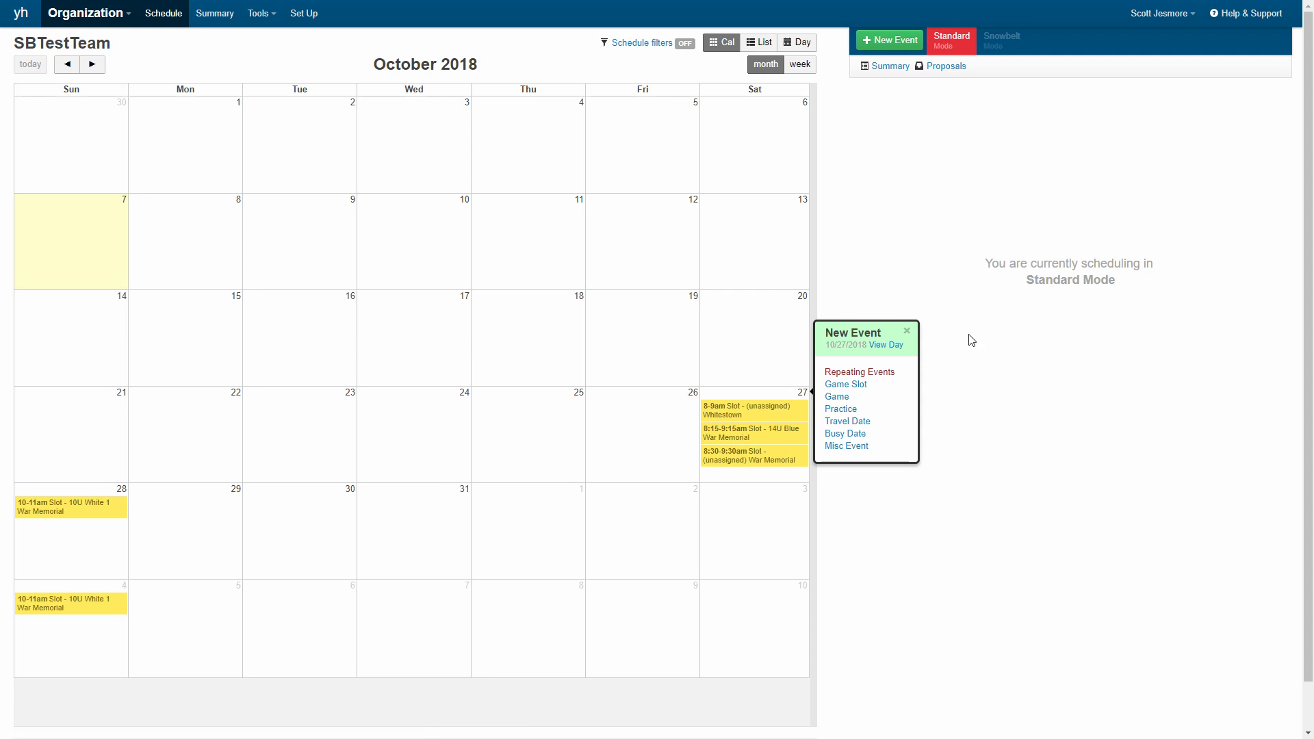
pyautogui.click(856, 437)
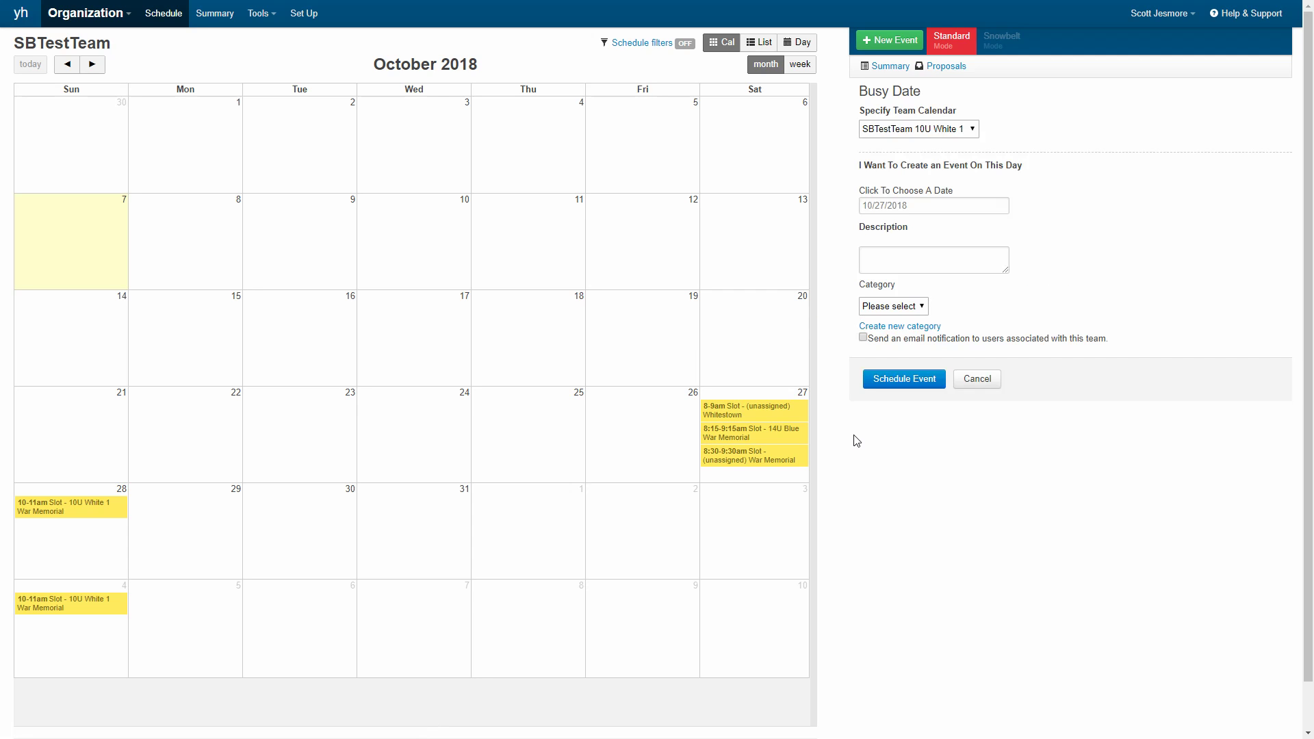
pyautogui.click(933, 130)
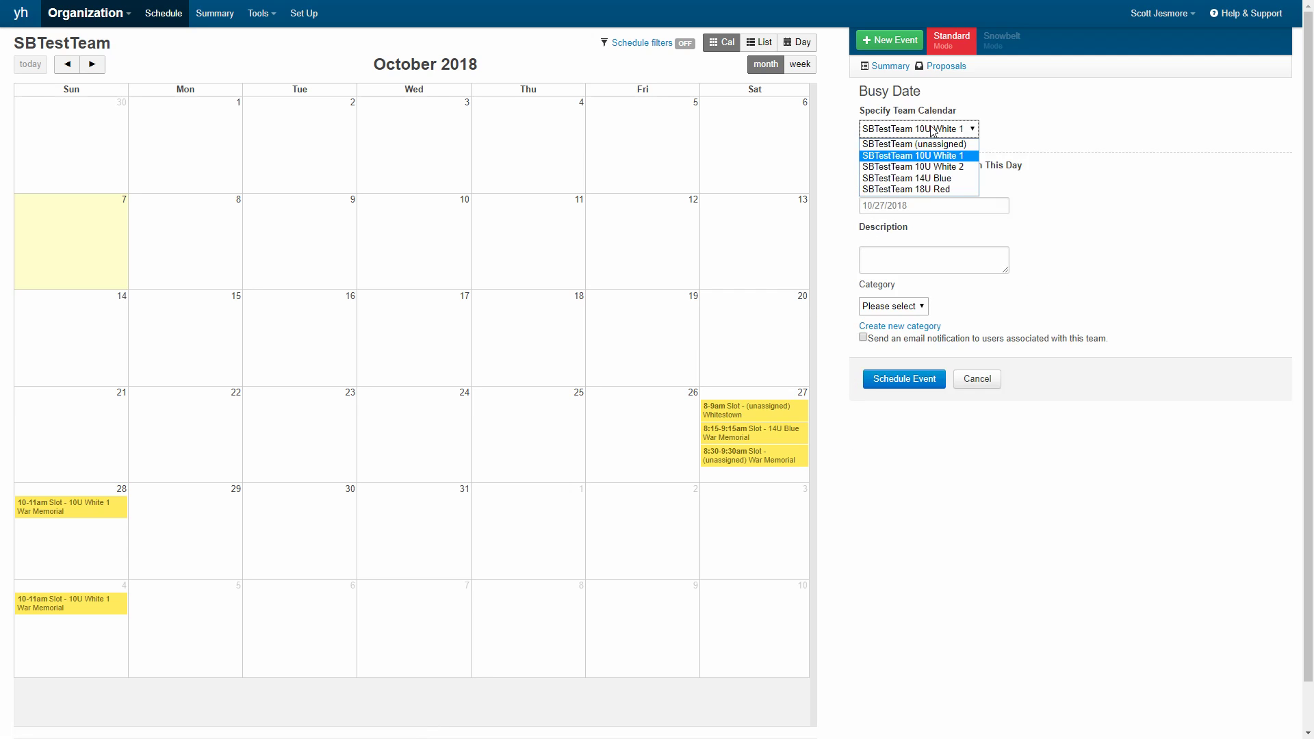
pyautogui.click(929, 167)
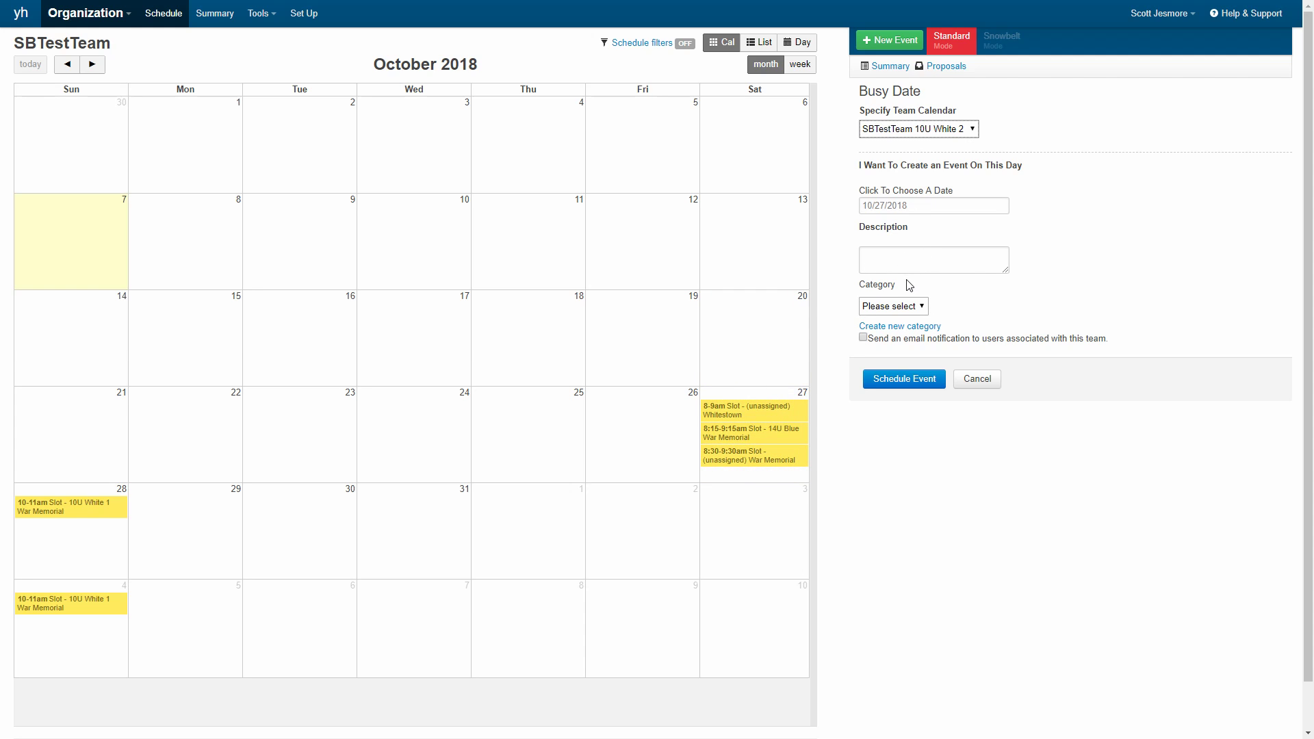
# Describe the 10U White 2 busy date as Tournament and schedule it without selecting a category
pyautogui.click(906, 254)
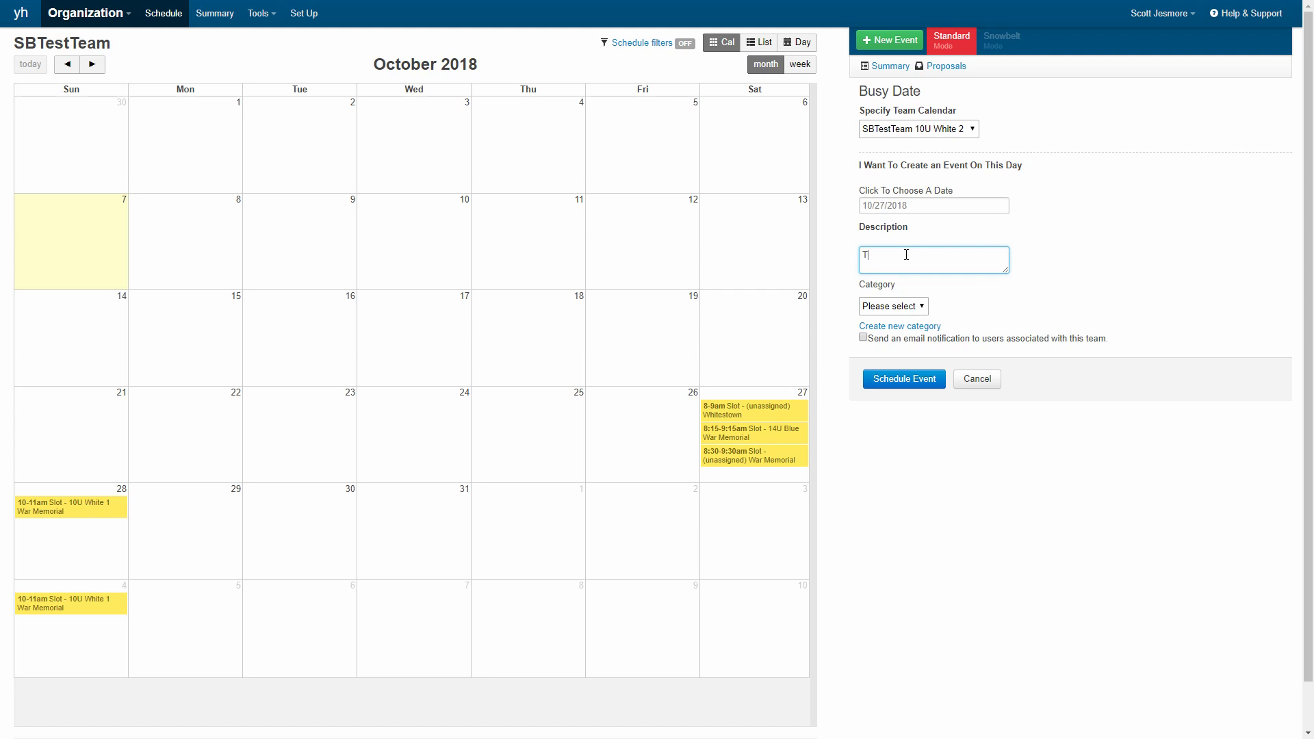
pyautogui.write('Tournament')
pyautogui.click(904, 306)
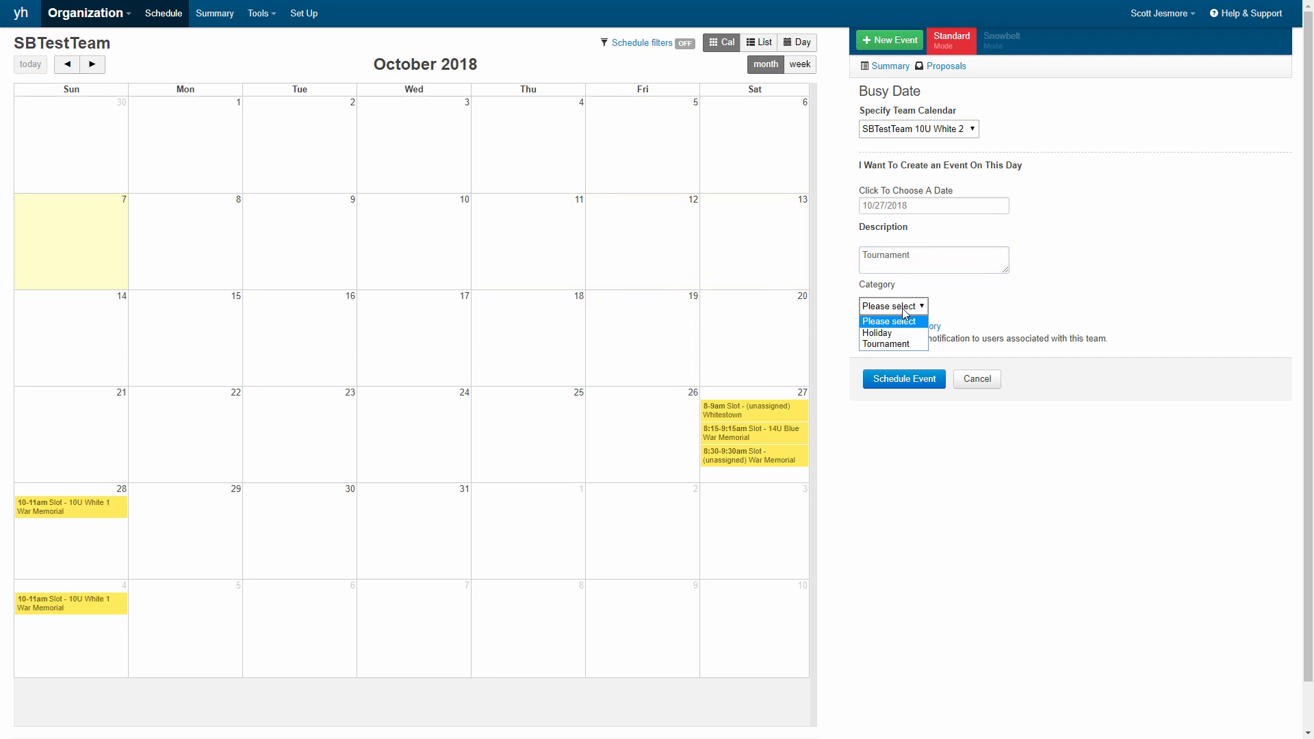
pyautogui.click(965, 306)
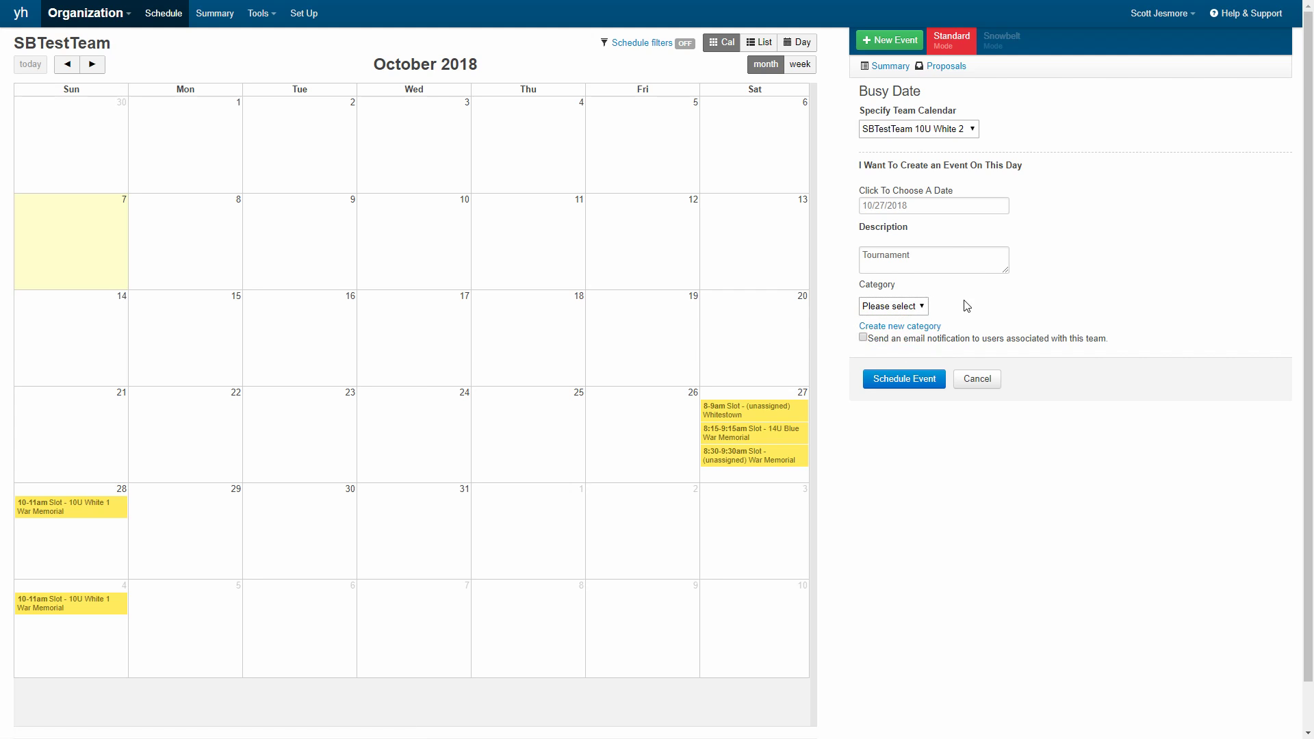
pyautogui.click(899, 307)
pyautogui.click(898, 307)
pyautogui.click(999, 307)
pyautogui.click(885, 383)
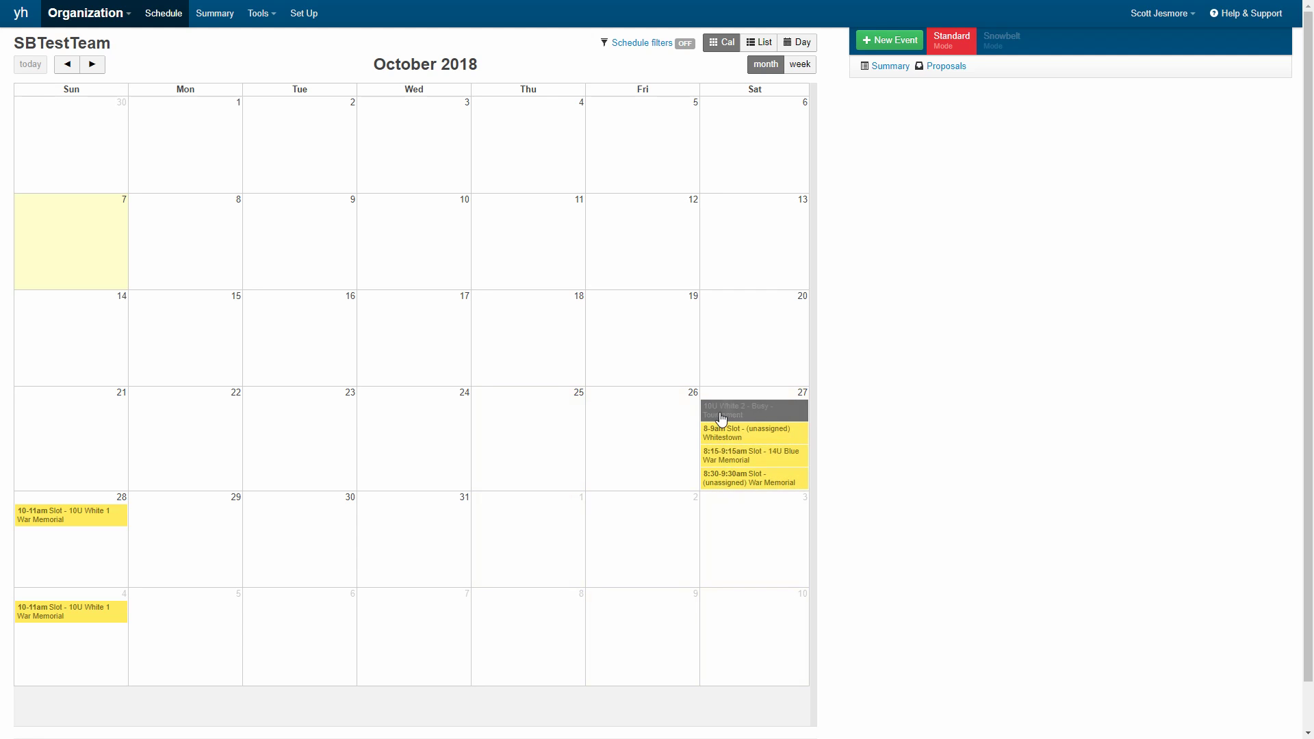
# Open the details of the 10U White 2 Tournament busy date on October 27 for review
pyautogui.scroll(-1, 535, 414)
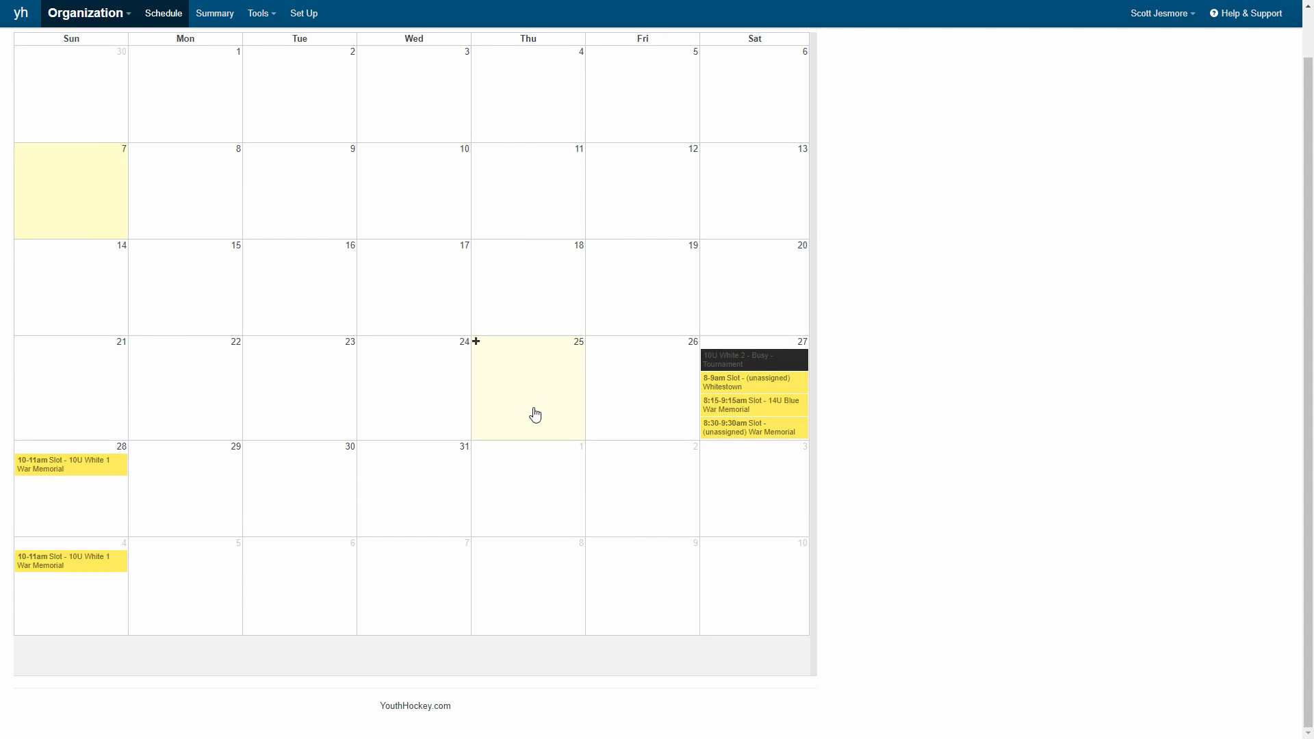
pyautogui.scroll(1, 535, 415)
pyautogui.click(89, 67)
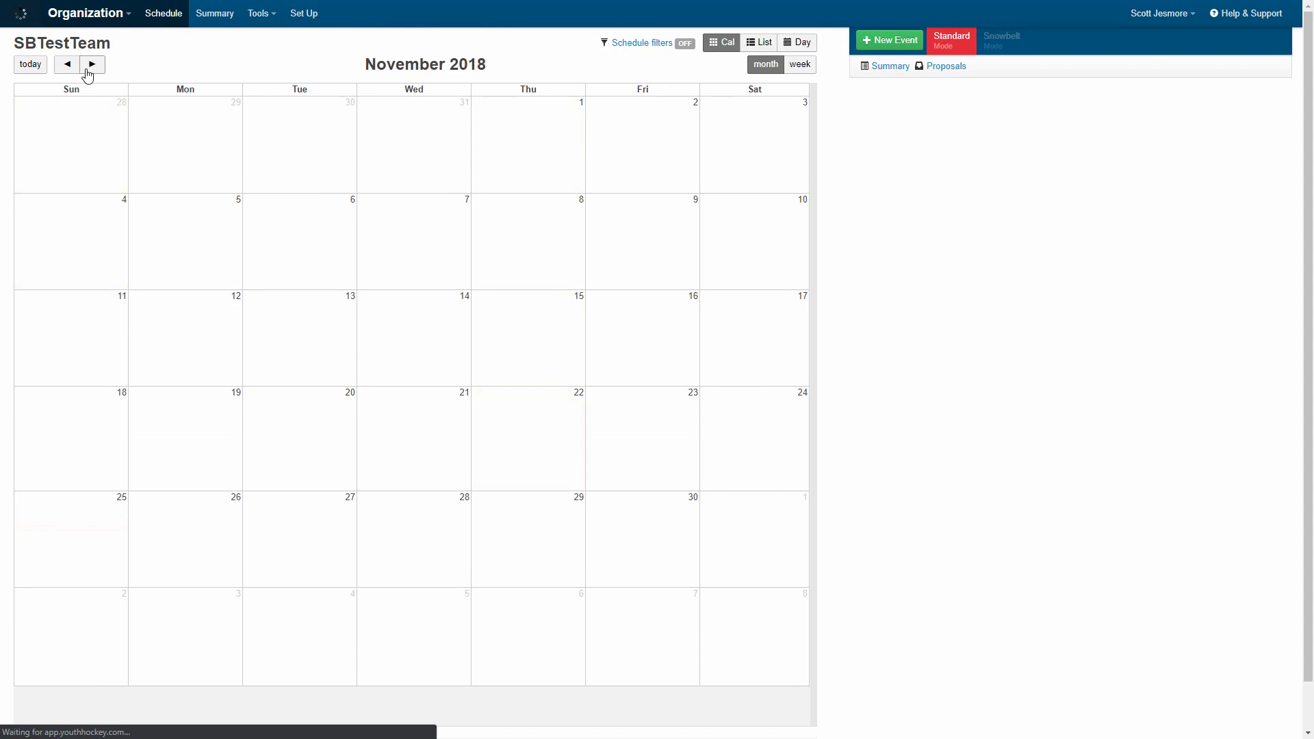
pyautogui.click(68, 64)
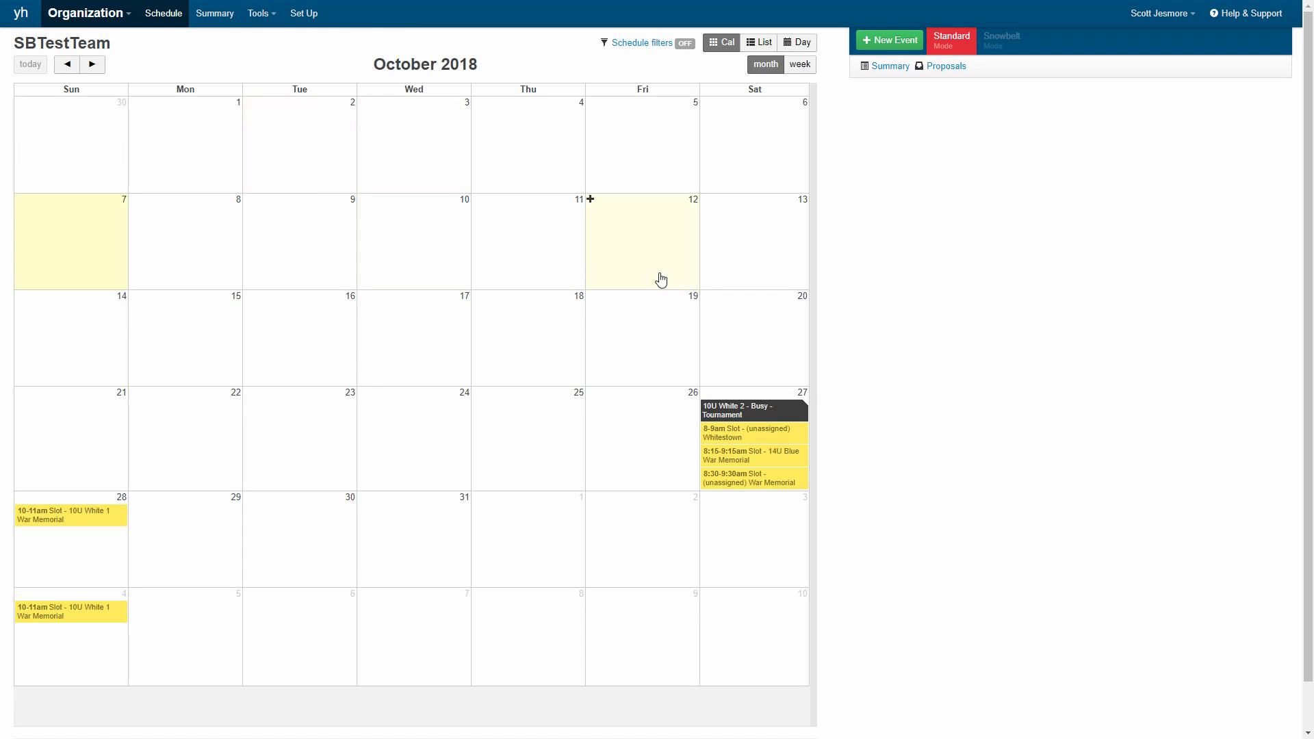
pyautogui.click(711, 412)
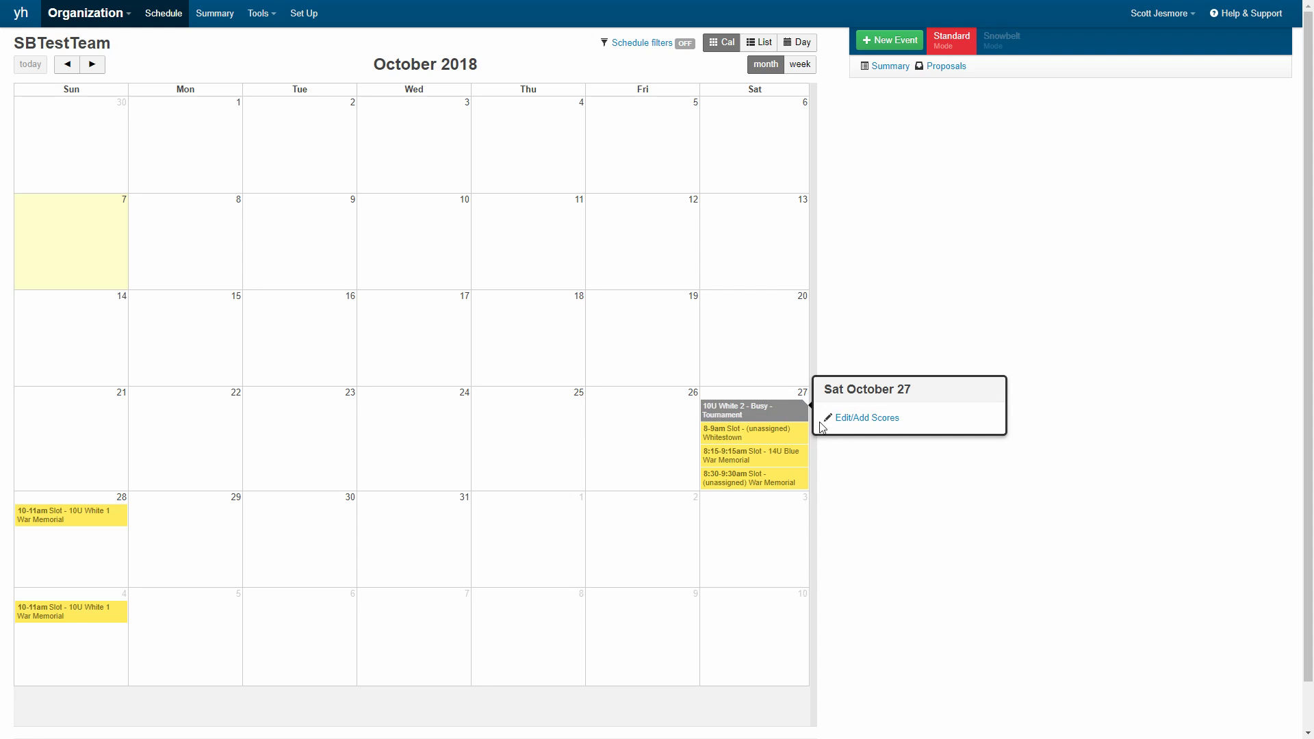
pyautogui.click(860, 418)
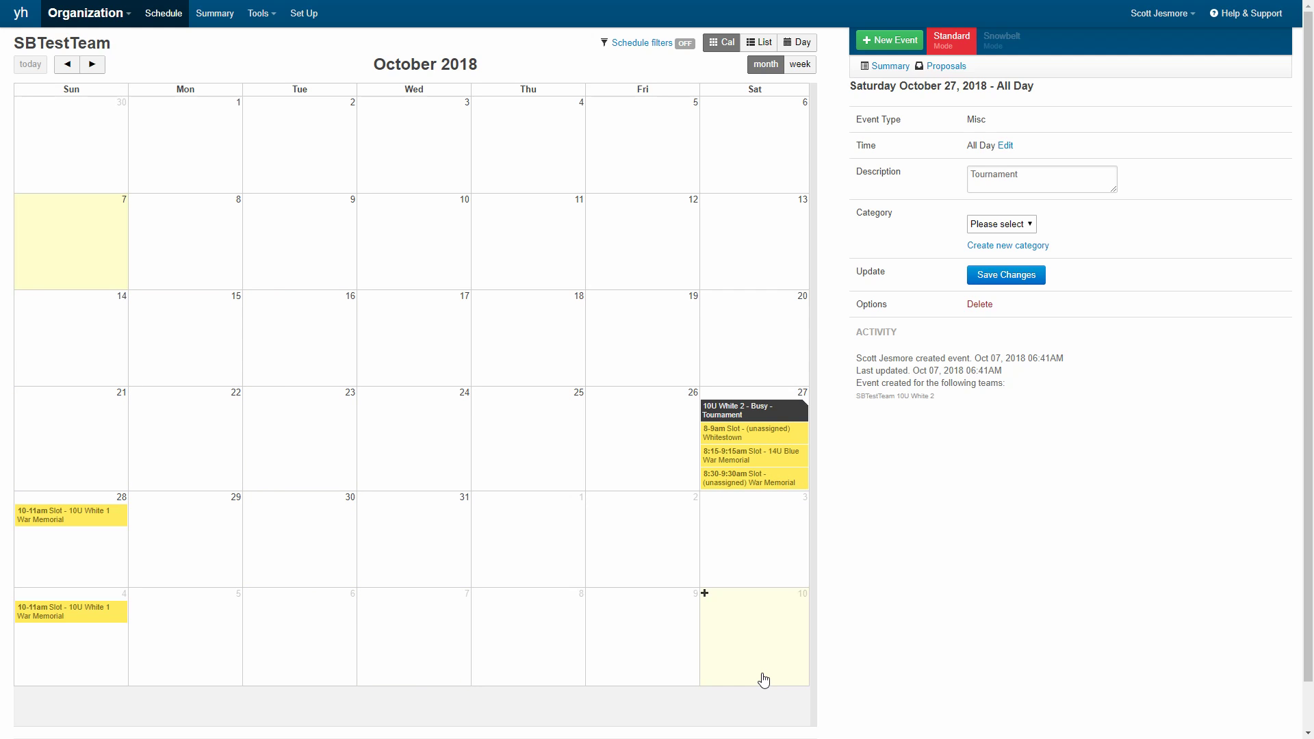
# Schedule a busy date on November 10, 2018 for SBTestTeam 10U White 2 with the description Thruway Series AM
pyautogui.click(91, 66)
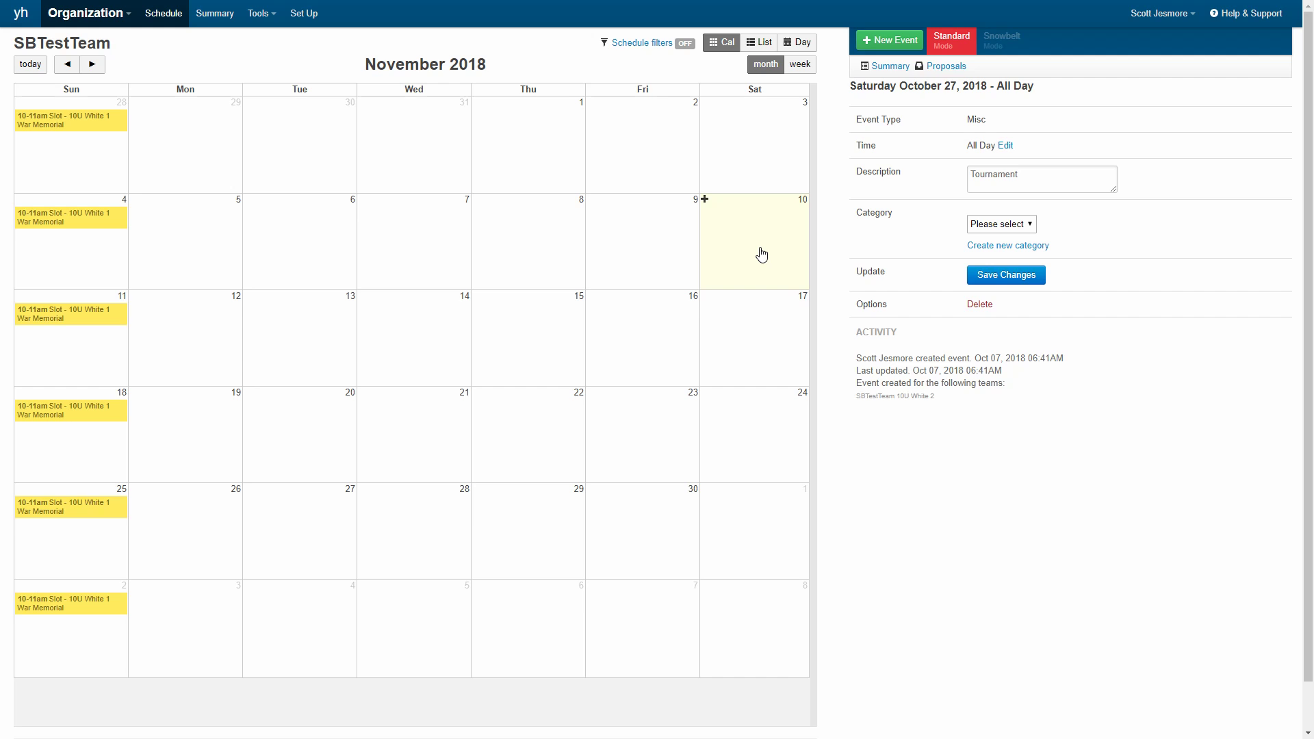
pyautogui.click(749, 244)
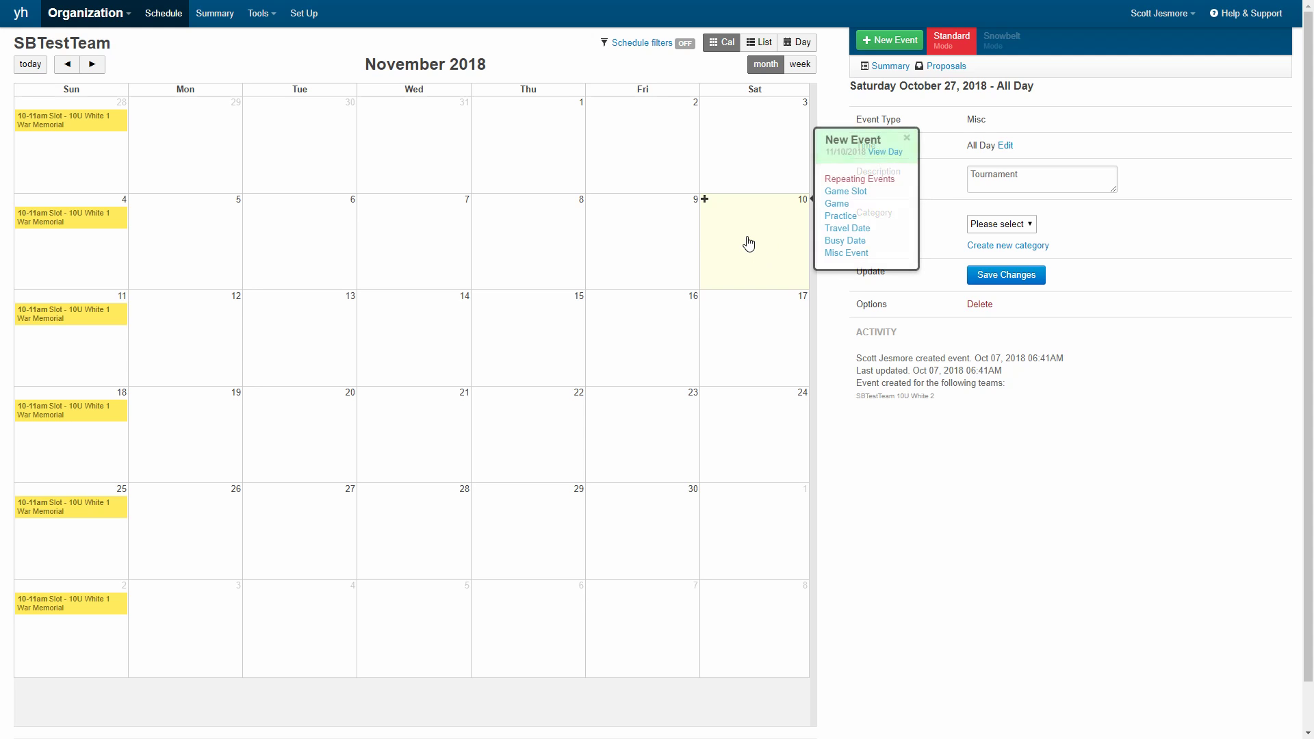
pyautogui.click(838, 241)
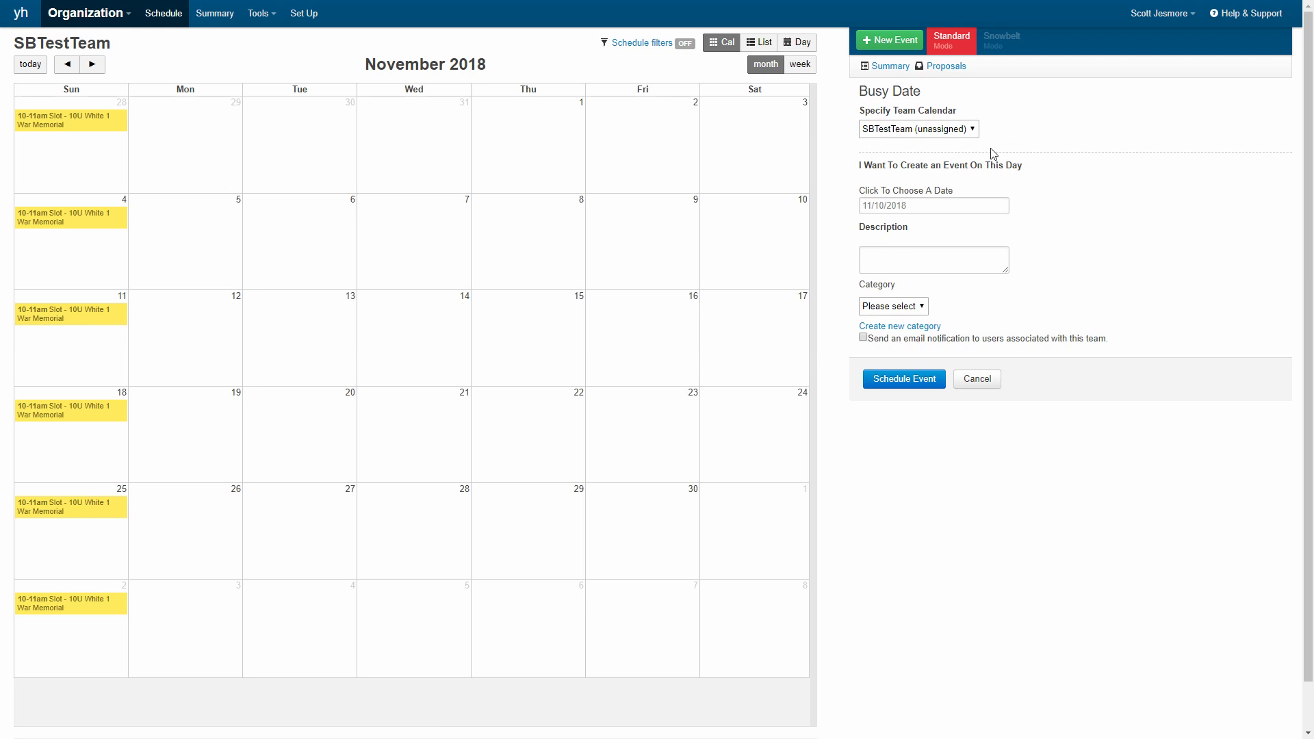
pyautogui.click(932, 130)
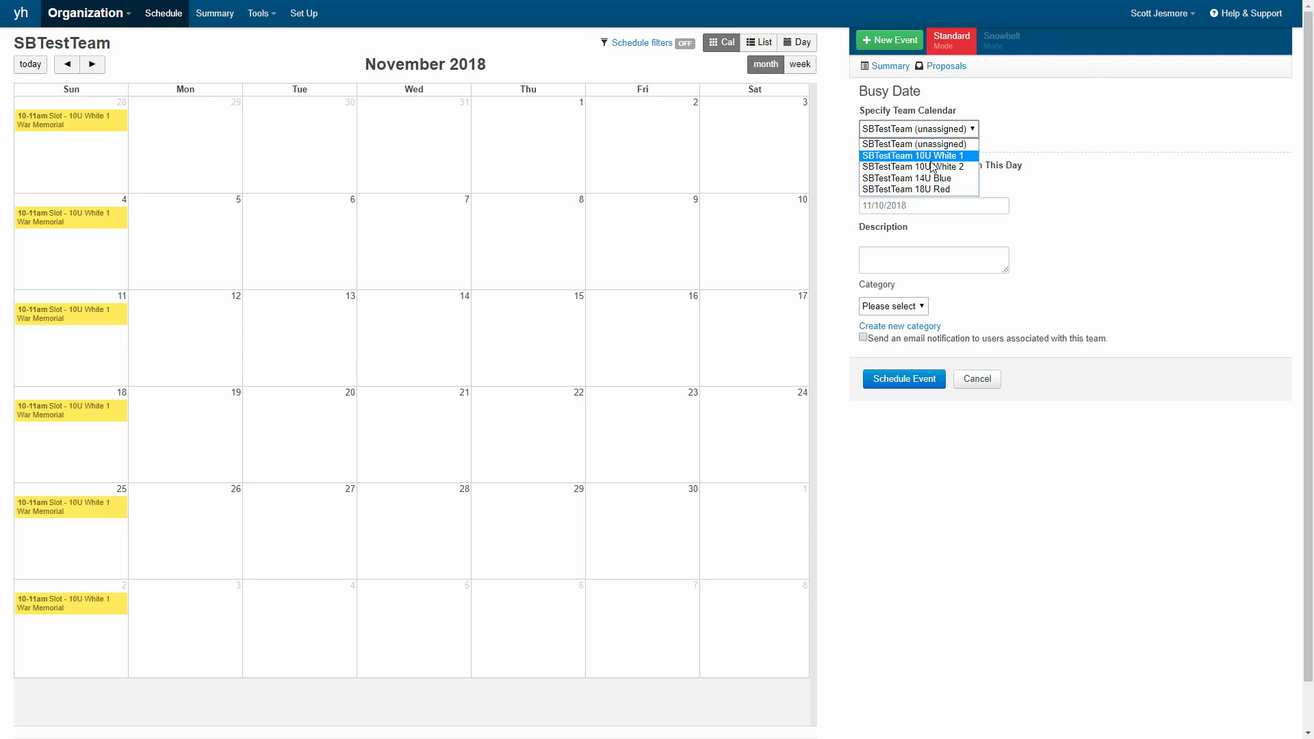
pyautogui.click(917, 156)
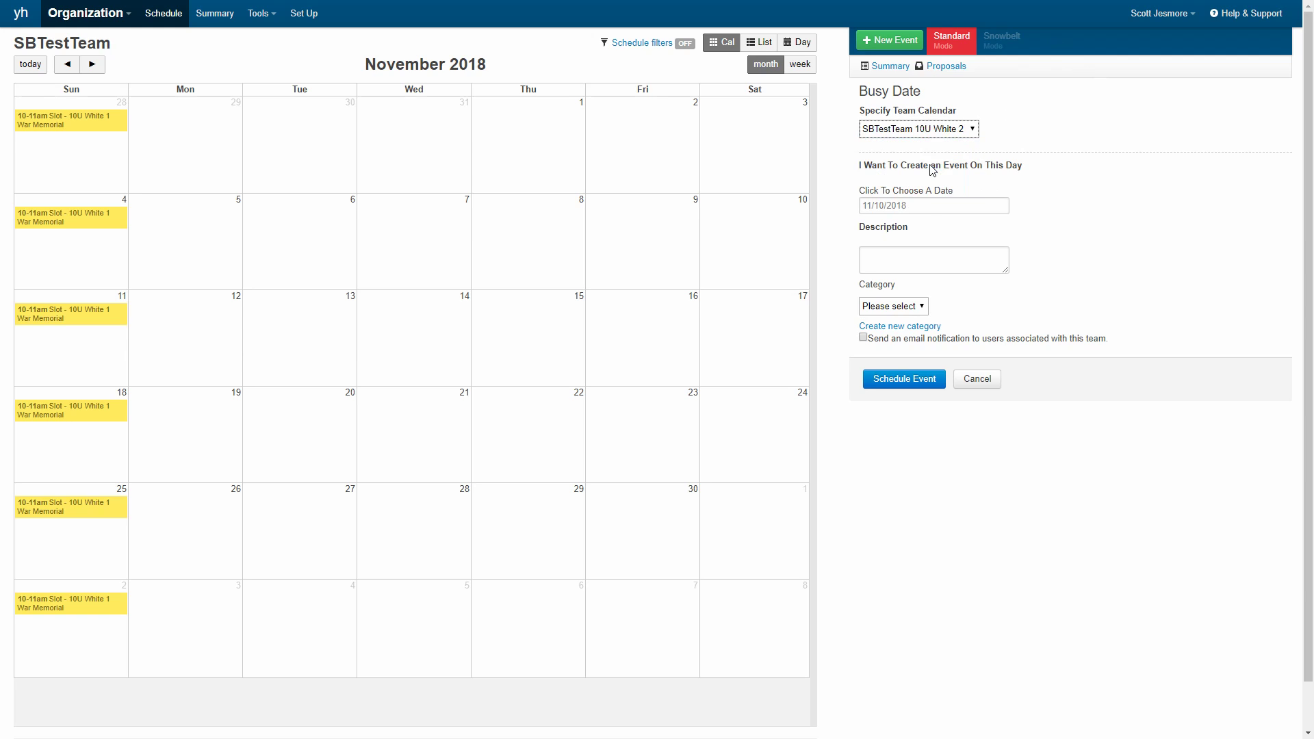
pyautogui.click(903, 263)
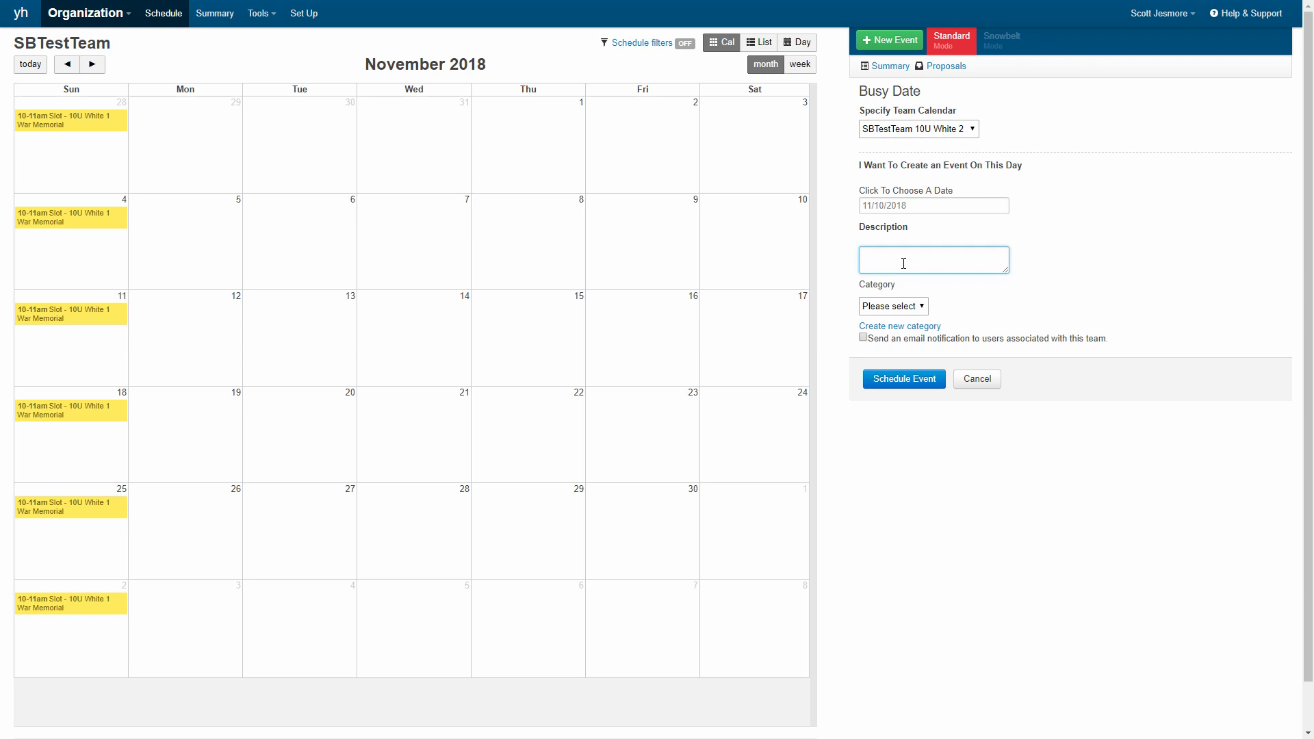
pyautogui.write('Thruway Series AM')
pyautogui.click(905, 380)
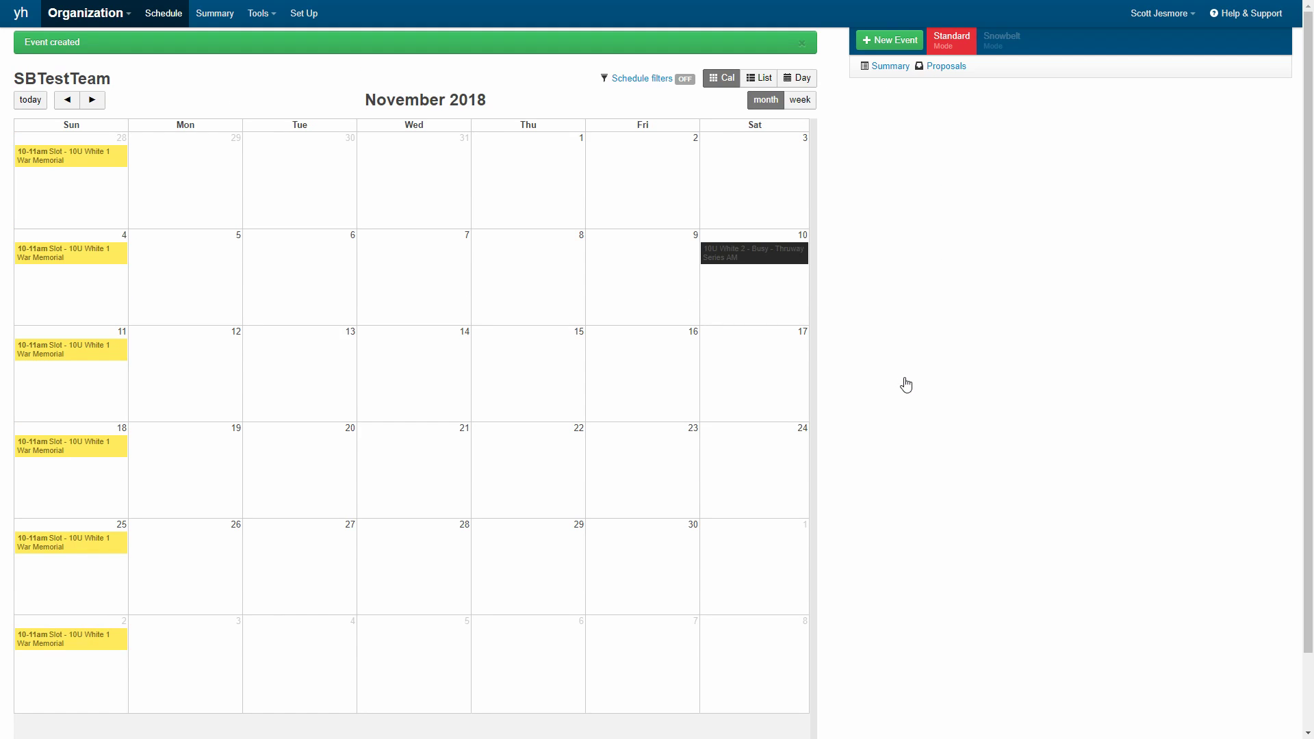
# Open the November 10 Thruway Series AM busy date for editing and turn off its all-day setting
pyautogui.click(732, 254)
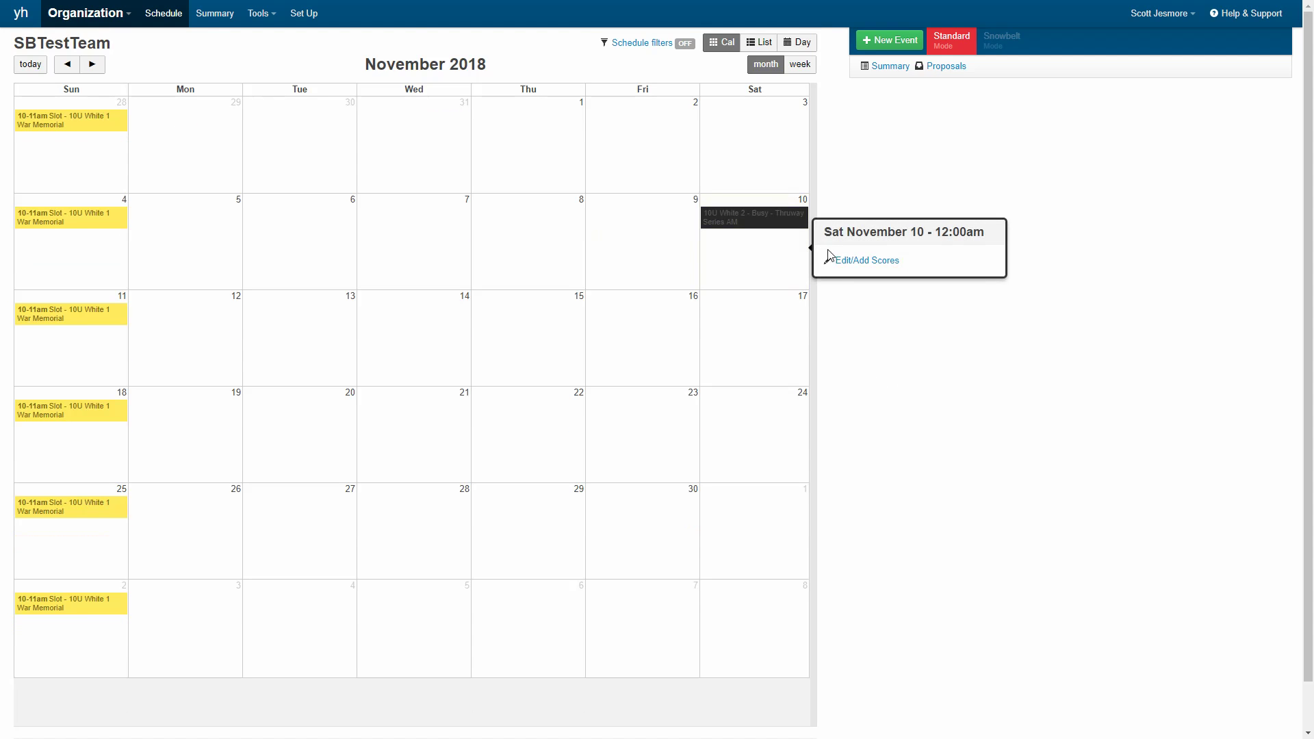
pyautogui.click(861, 261)
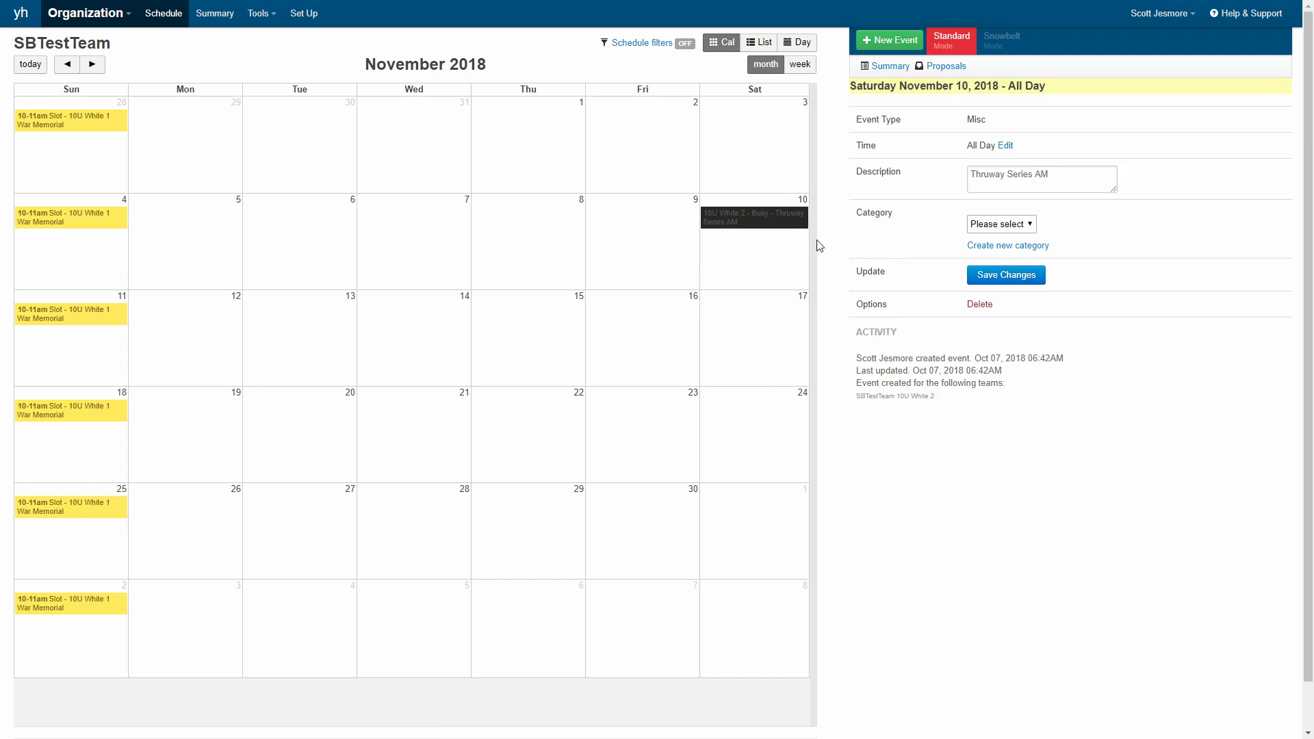
pyautogui.click(1008, 147)
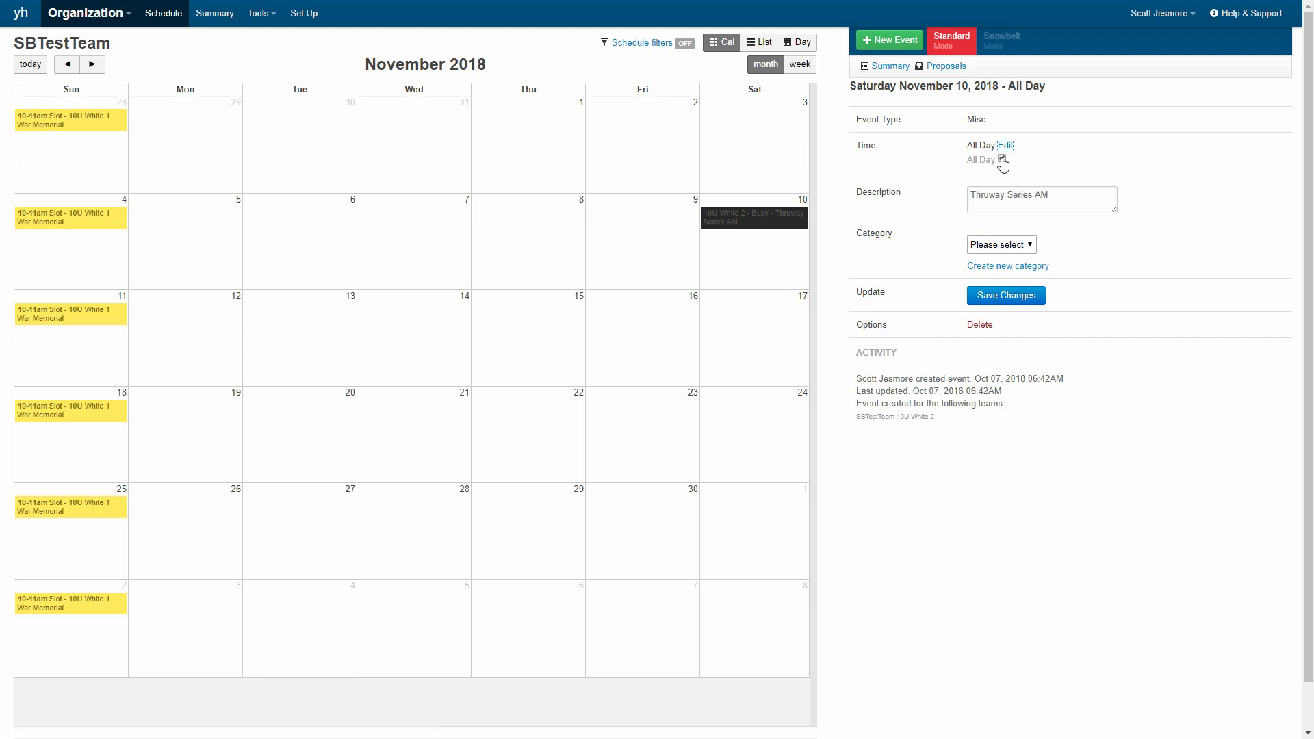
pyautogui.click(1003, 159)
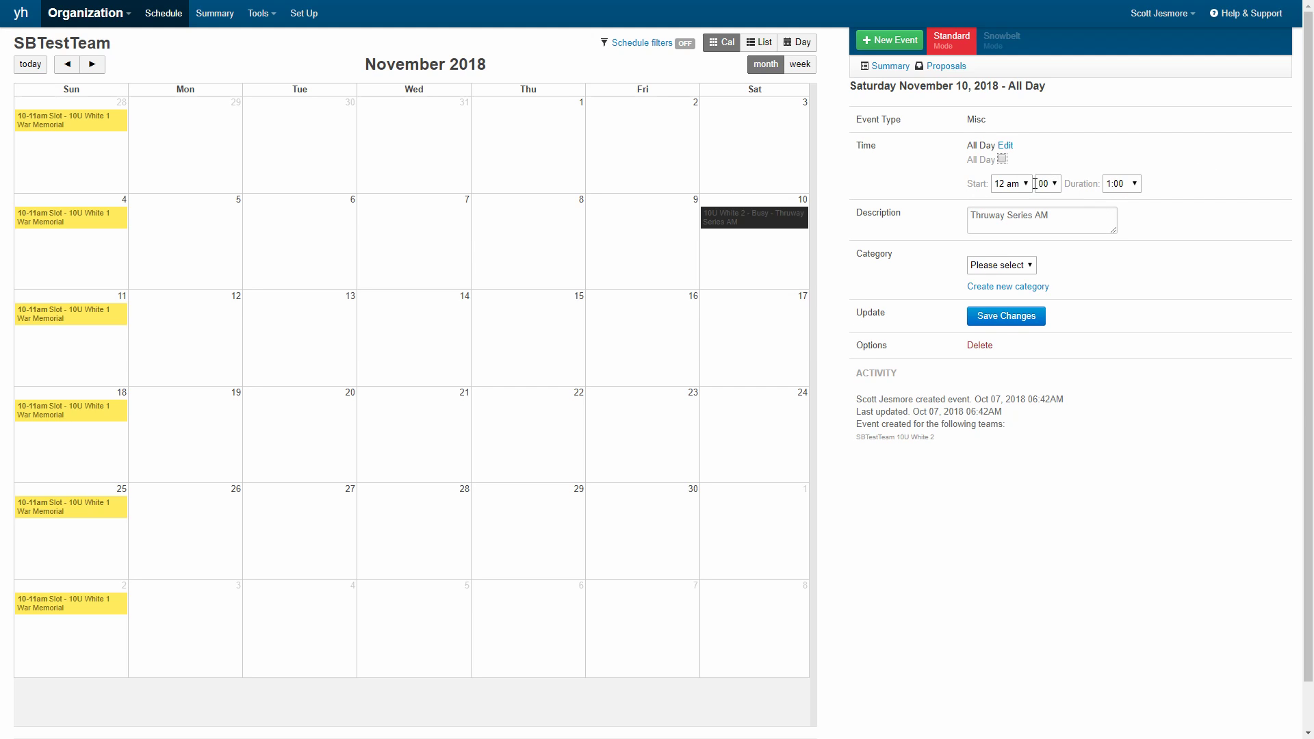
# Set the Thruway Series AM busy date to a duration of 8:00 starting at 4 am, and save the changes
pyautogui.click(1135, 185)
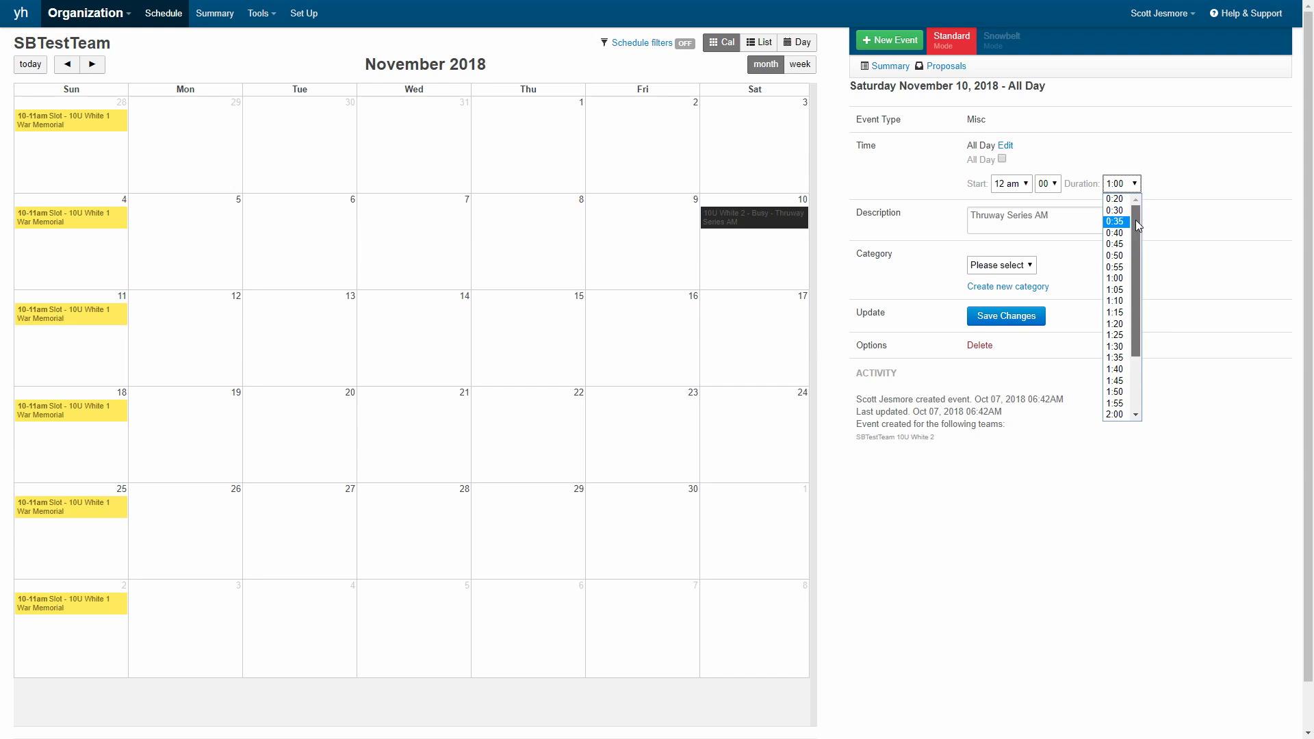
pyautogui.moveTo(1136, 219); pyautogui.dragTo(1139, 303)
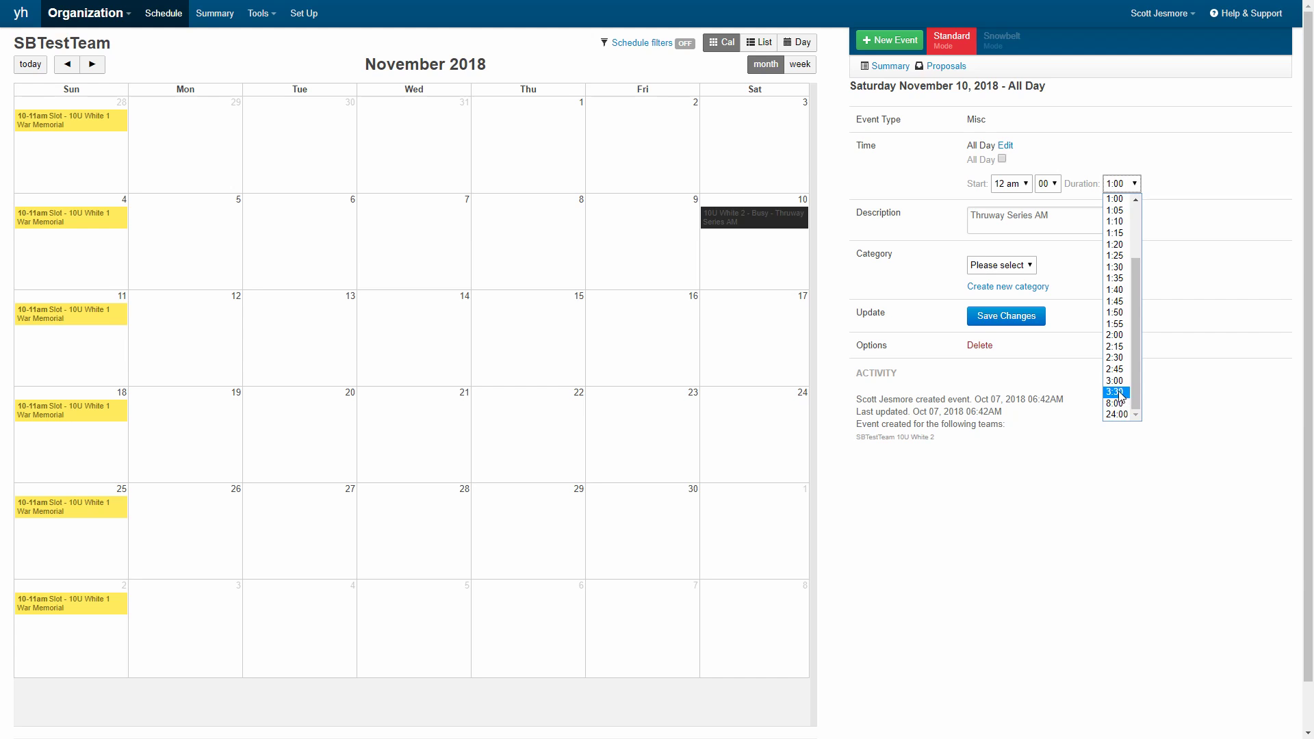
pyautogui.click(1117, 403)
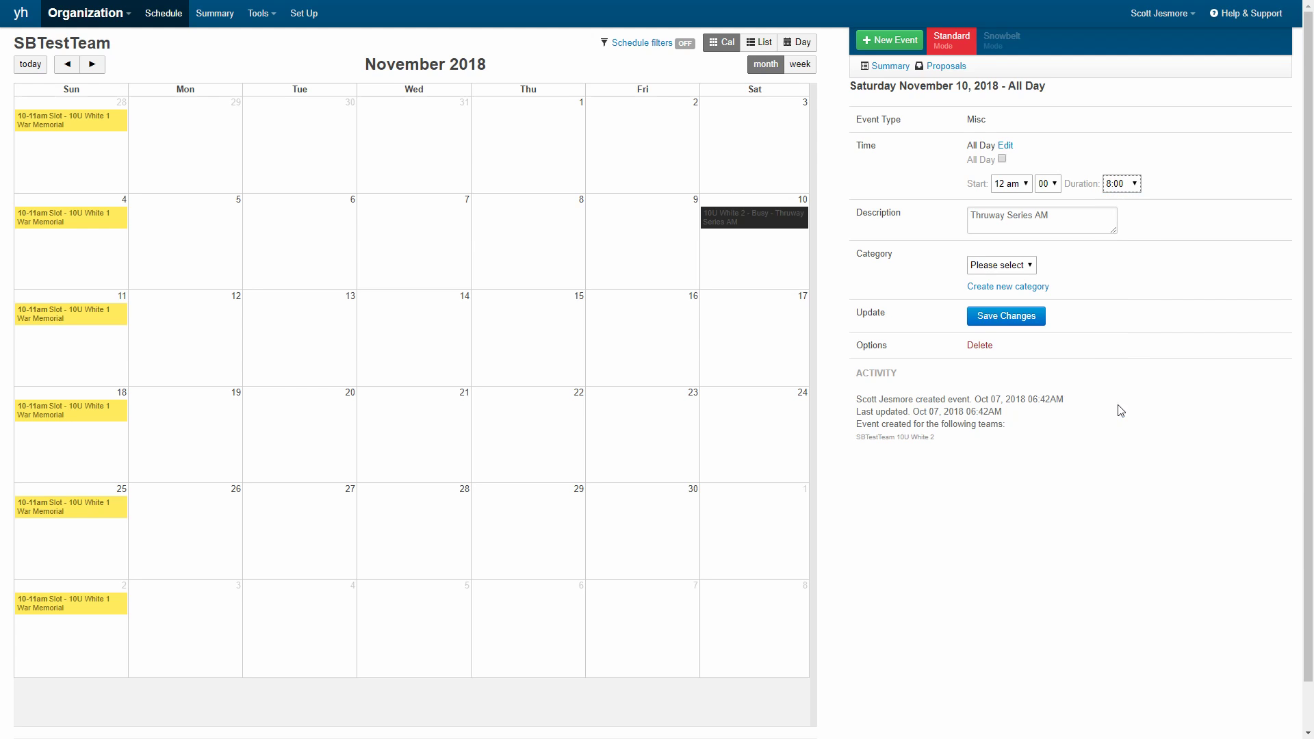
pyautogui.click(1020, 184)
pyautogui.scroll(-1, 1010, 273)
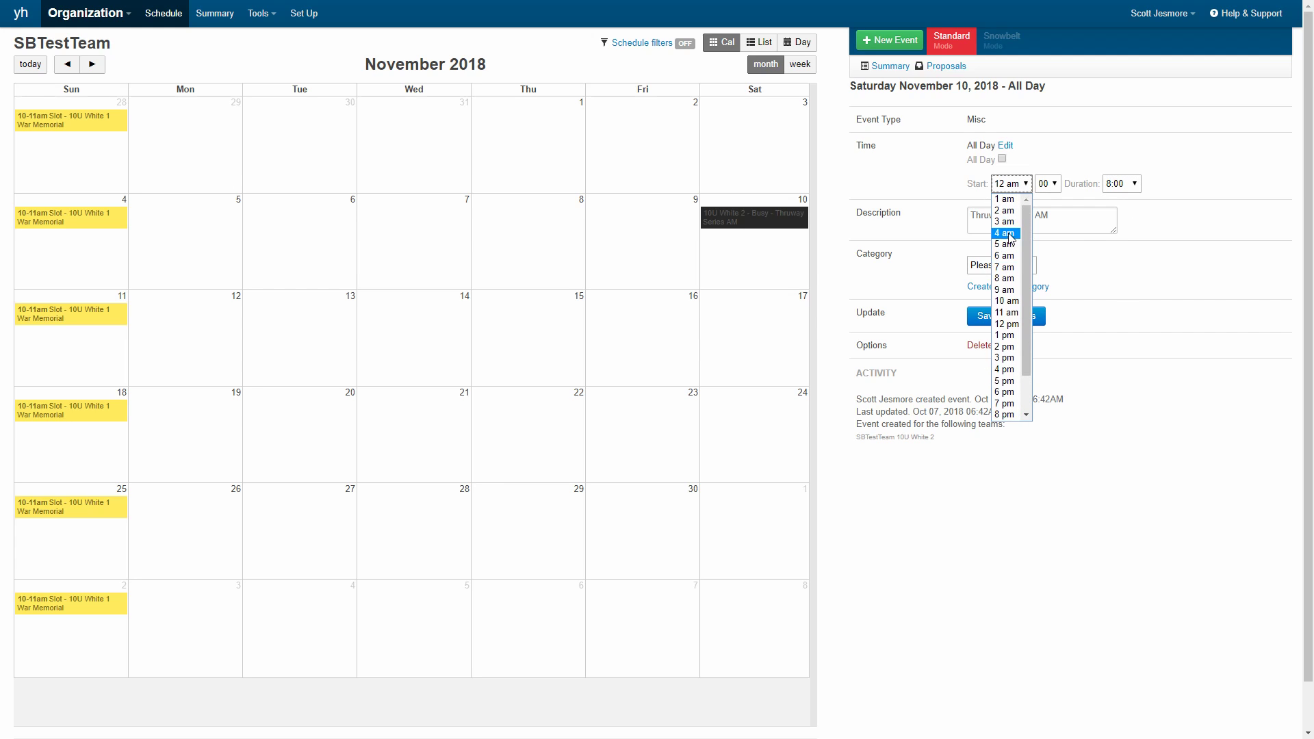
pyautogui.click(1009, 210)
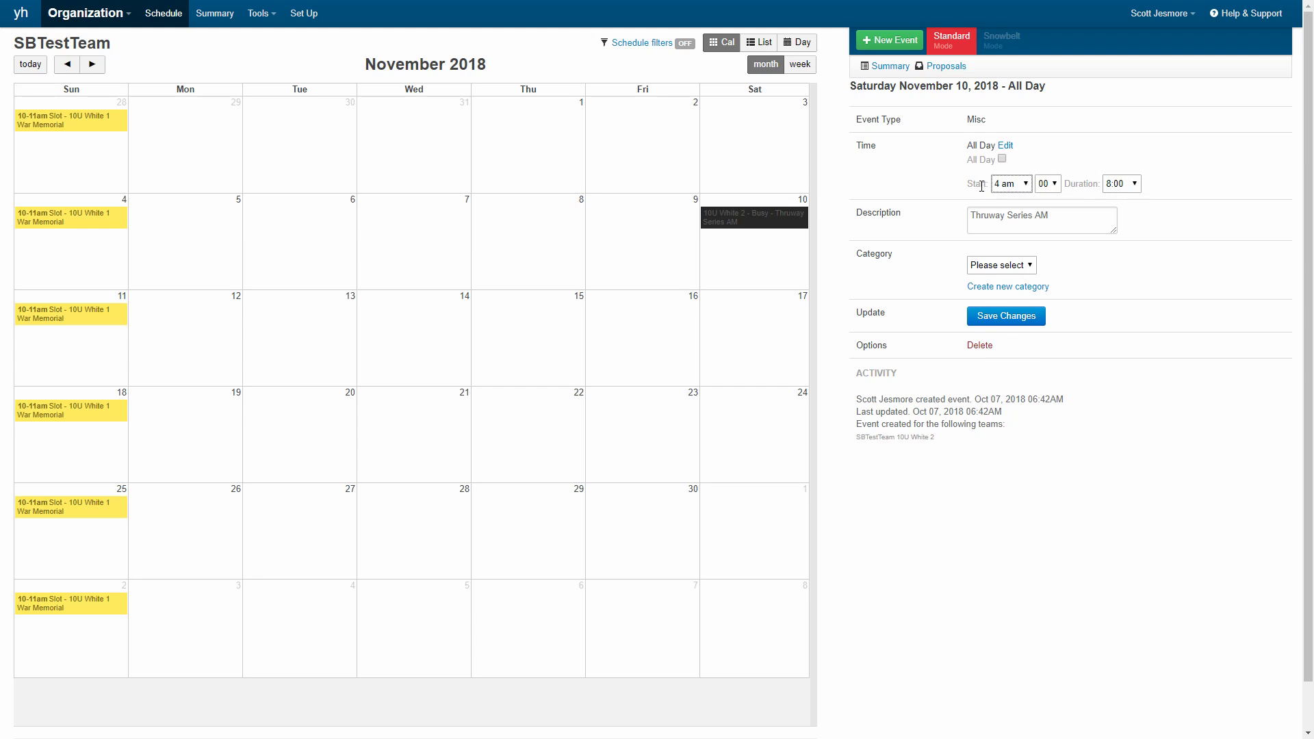
pyautogui.click(1003, 326)
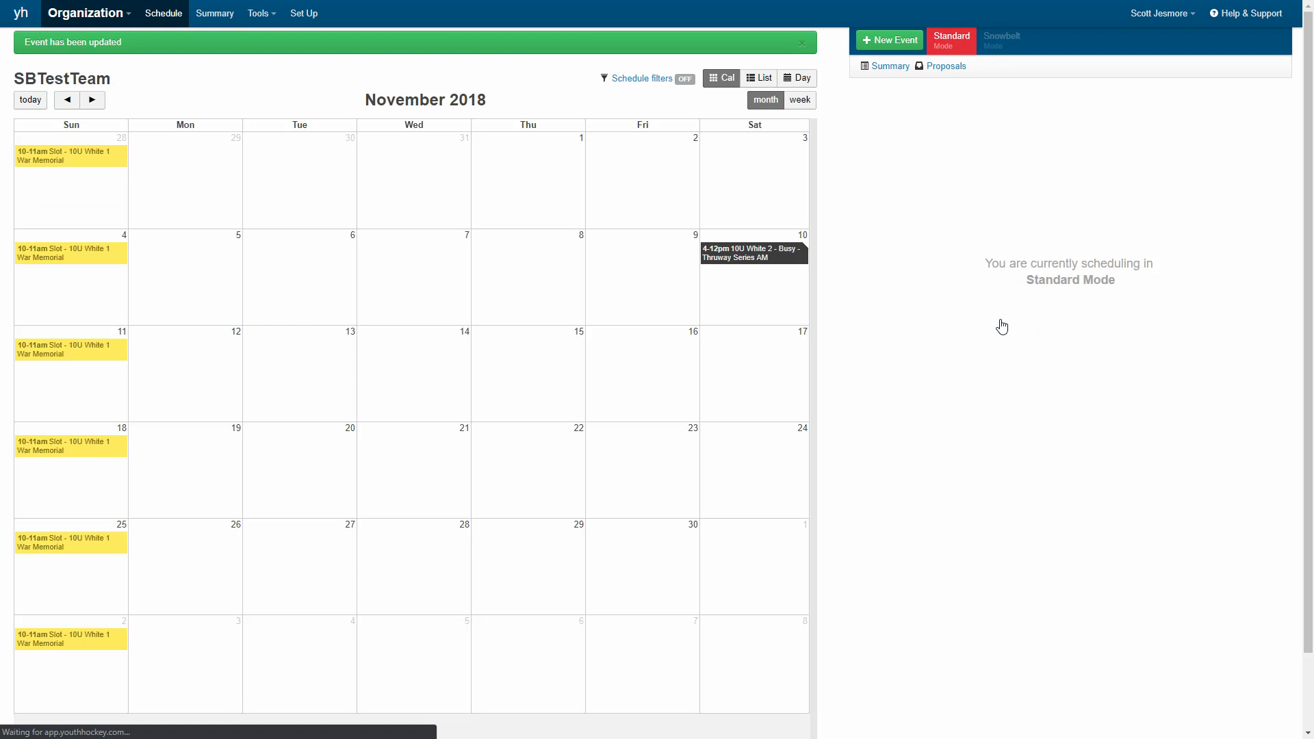
pyautogui.moveTo(710, 261); pyautogui.dragTo(712, 257)
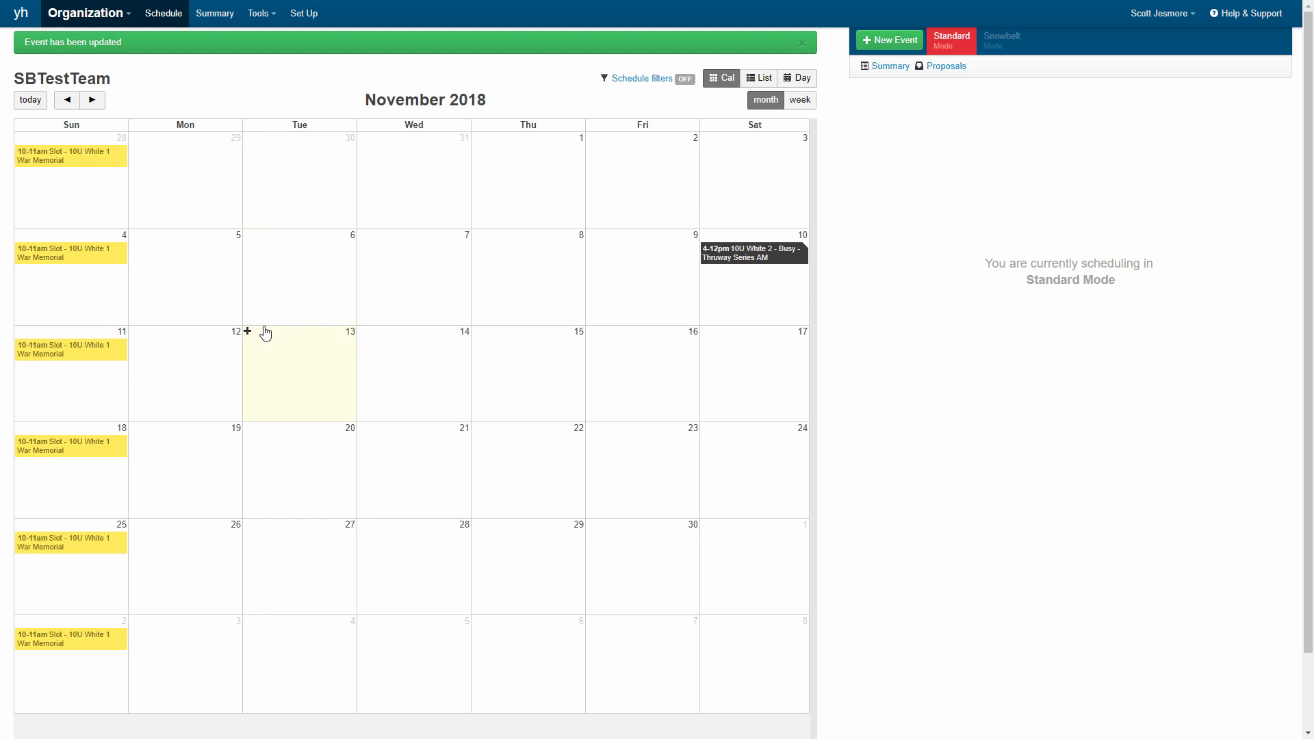
pyautogui.moveTo(101, 252); pyautogui.dragTo(547, 241)
# Return to the October 2018 calendar, open the October 27 8:30 am War Memorial slot for editing, and view its rink location details
pyautogui.click(58, 103)
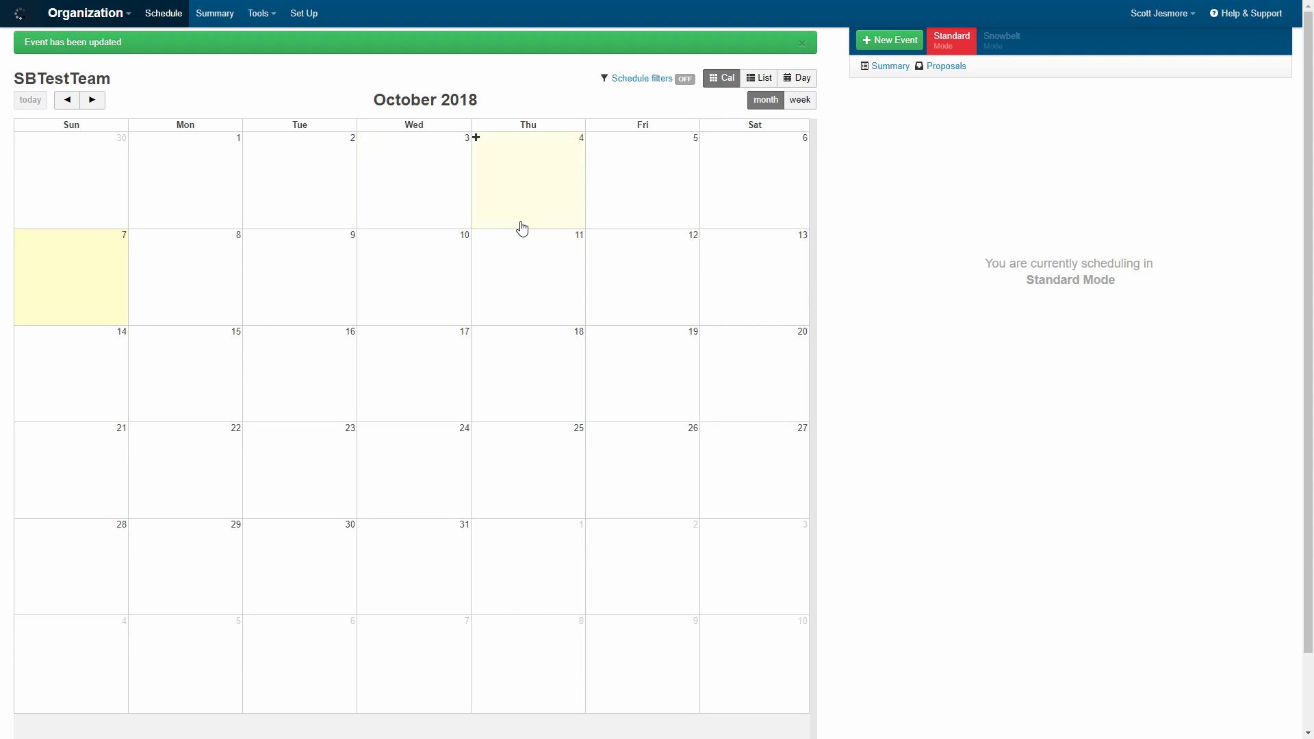
pyautogui.click(64, 101)
pyautogui.click(93, 101)
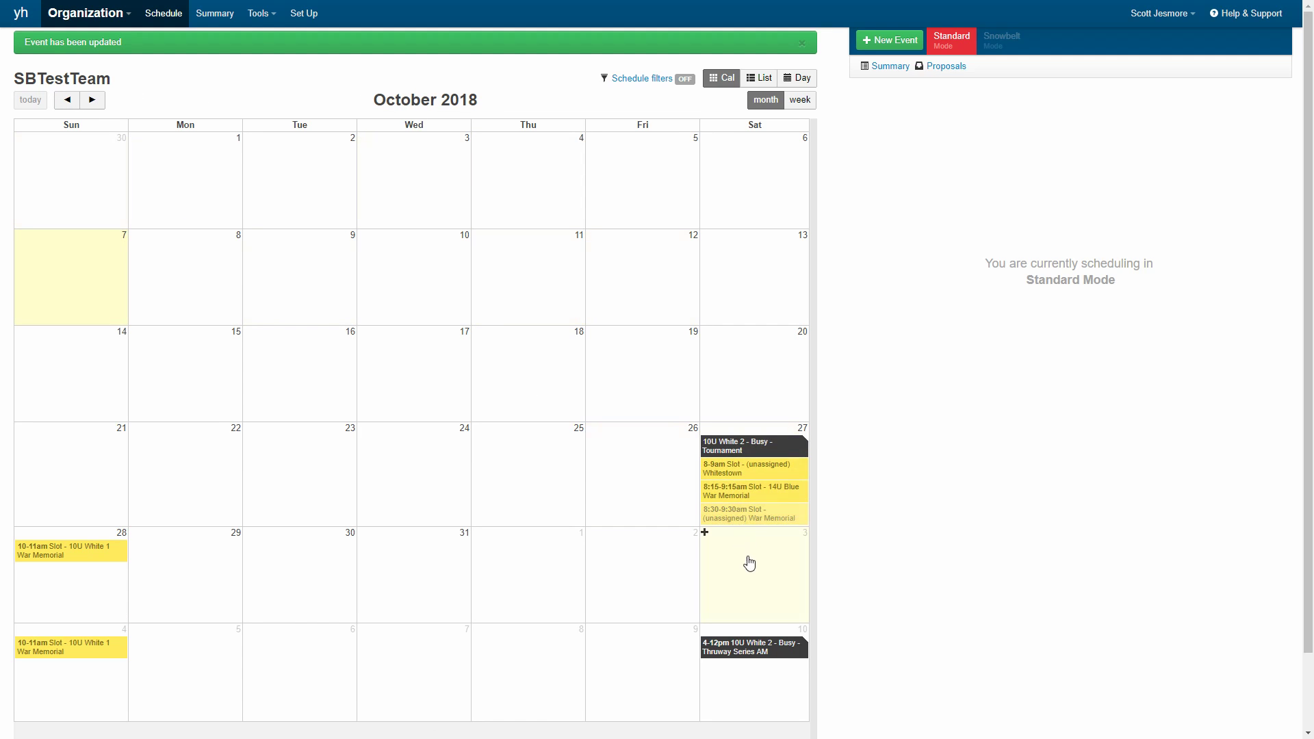
pyautogui.click(739, 521)
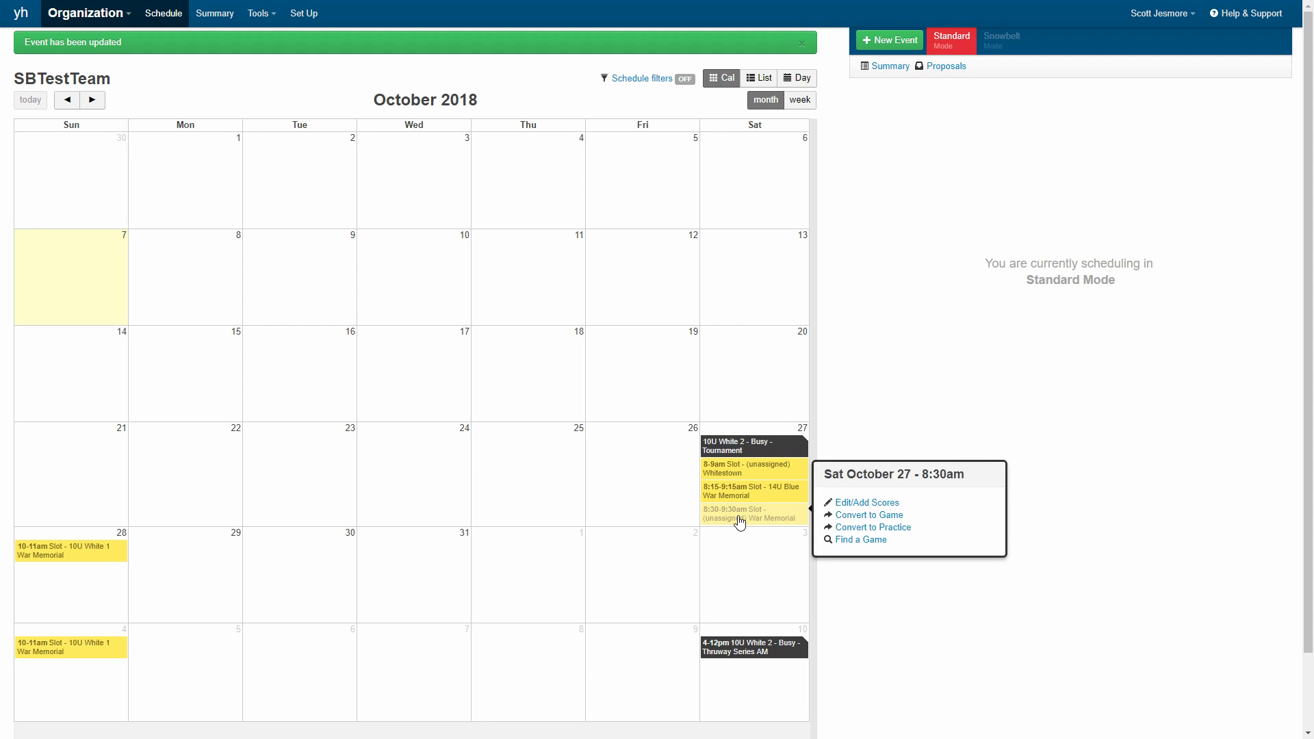
pyautogui.click(868, 505)
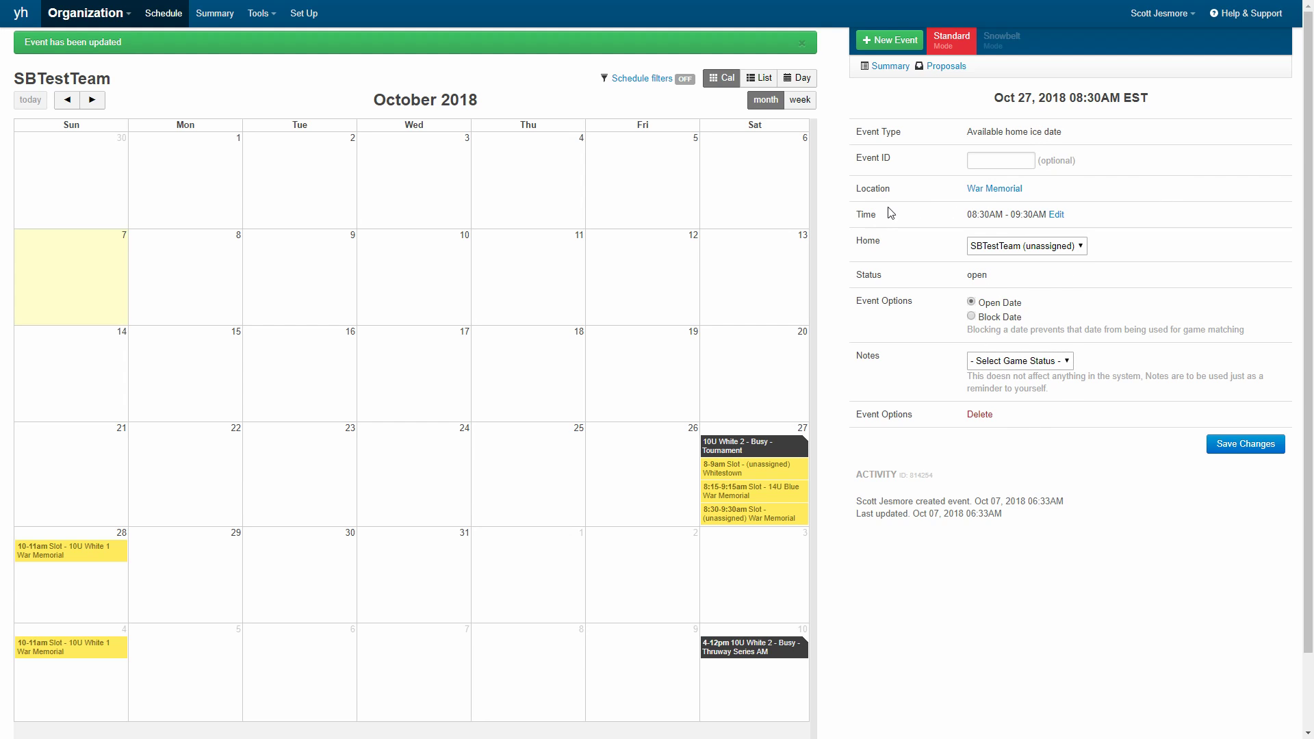
pyautogui.click(1054, 216)
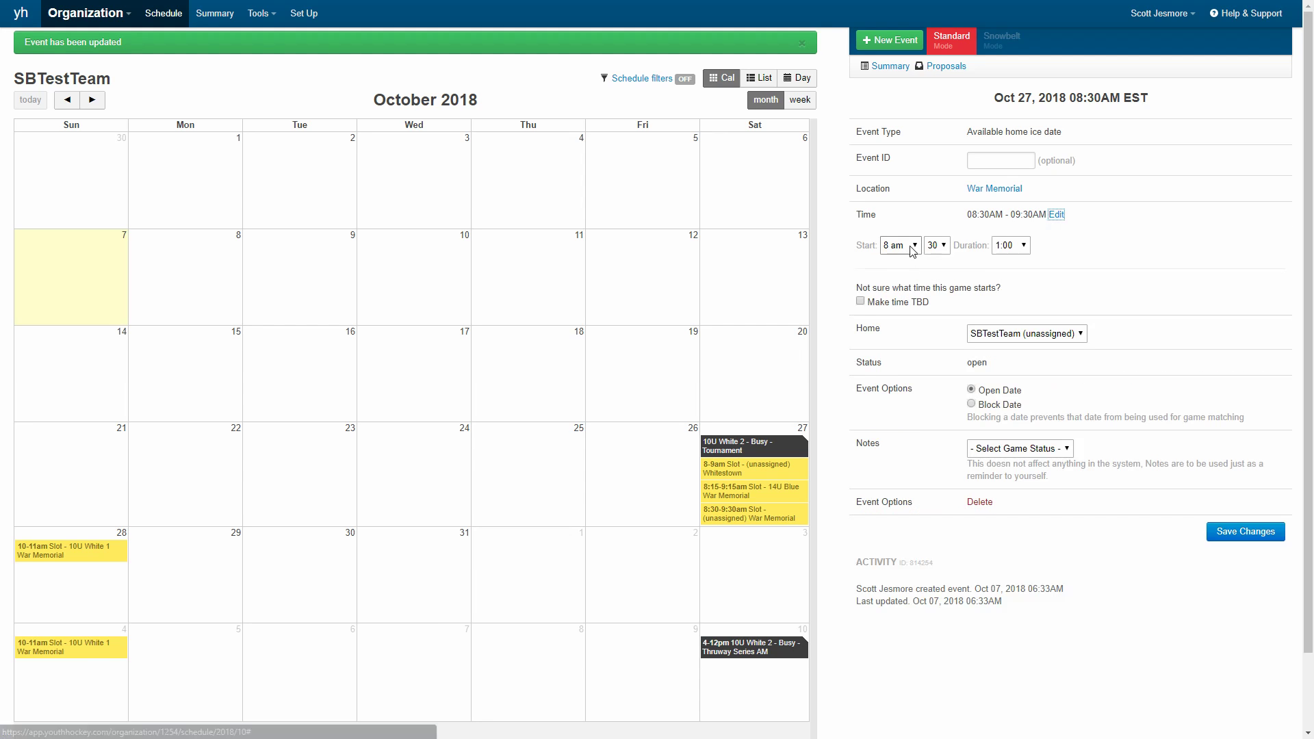
pyautogui.click(986, 195)
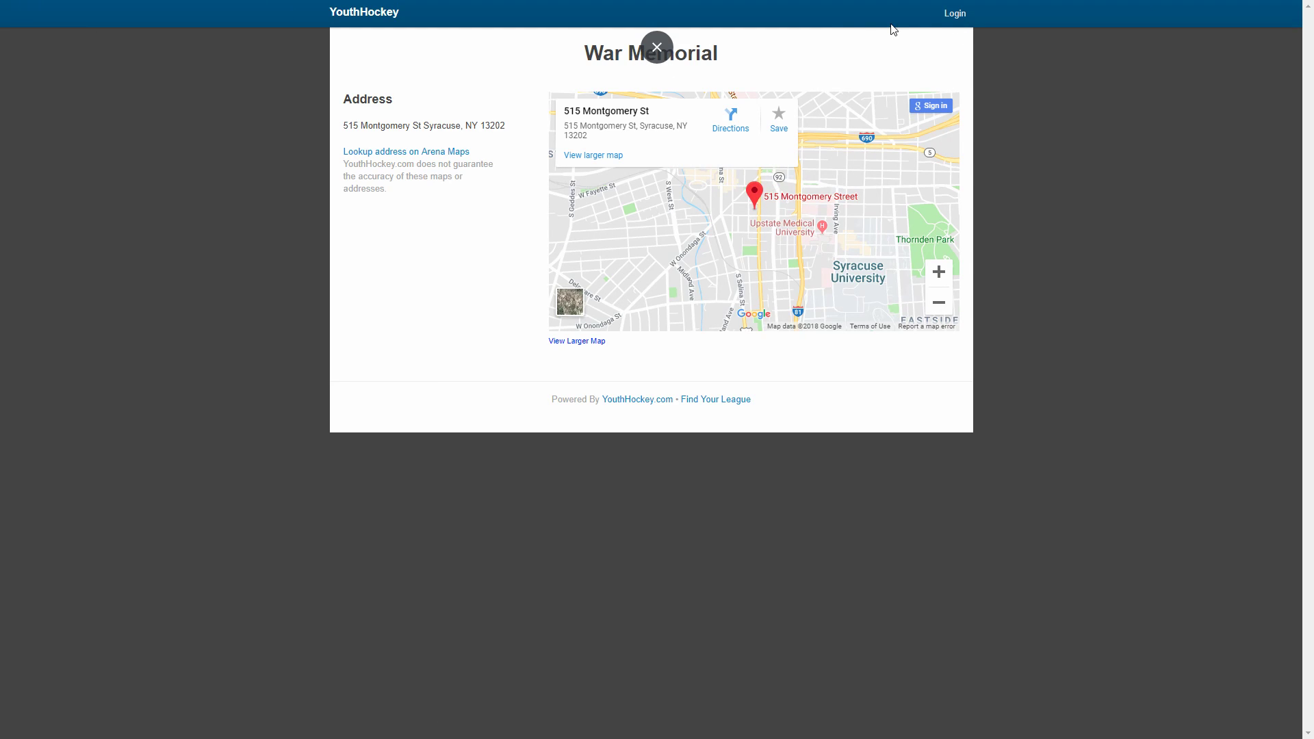
pyautogui.click(386, 519)
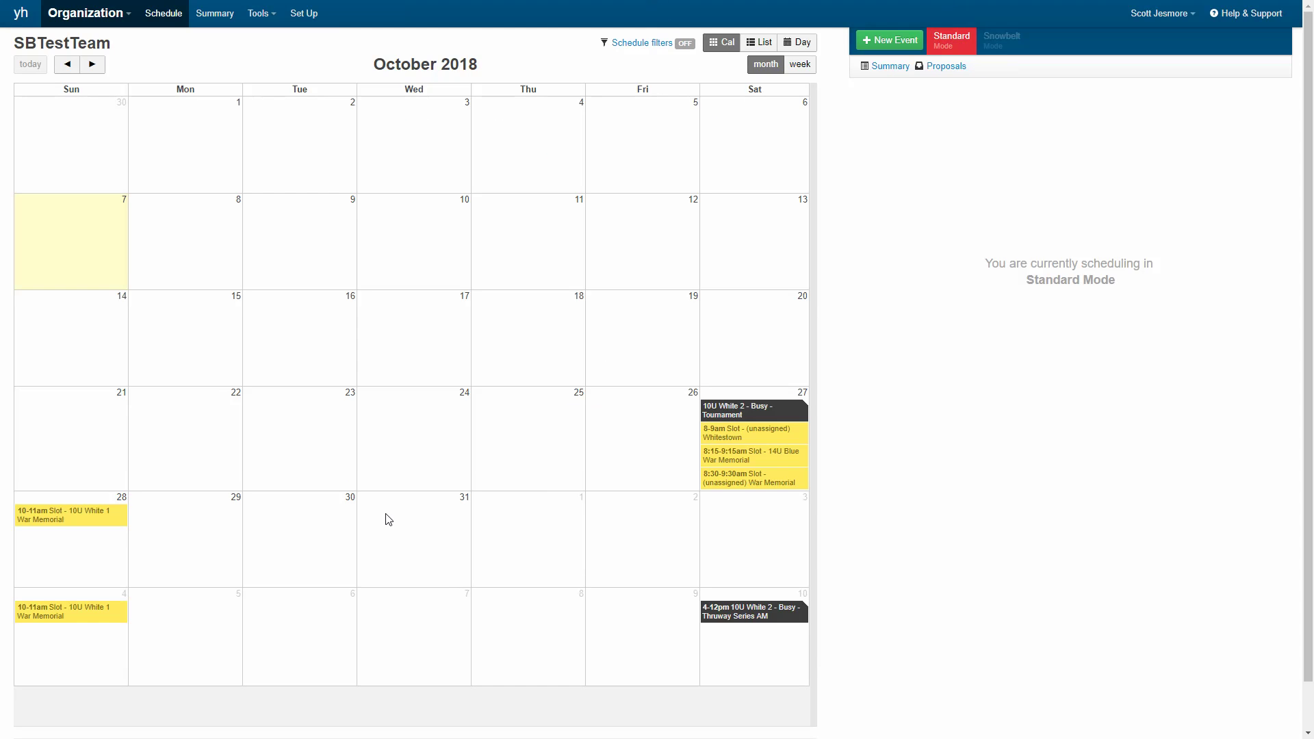
# Reopen the October 27 8:30 am War Memorial slot for editing and examine its available game status notes
pyautogui.click(746, 479)
pyautogui.click(838, 468)
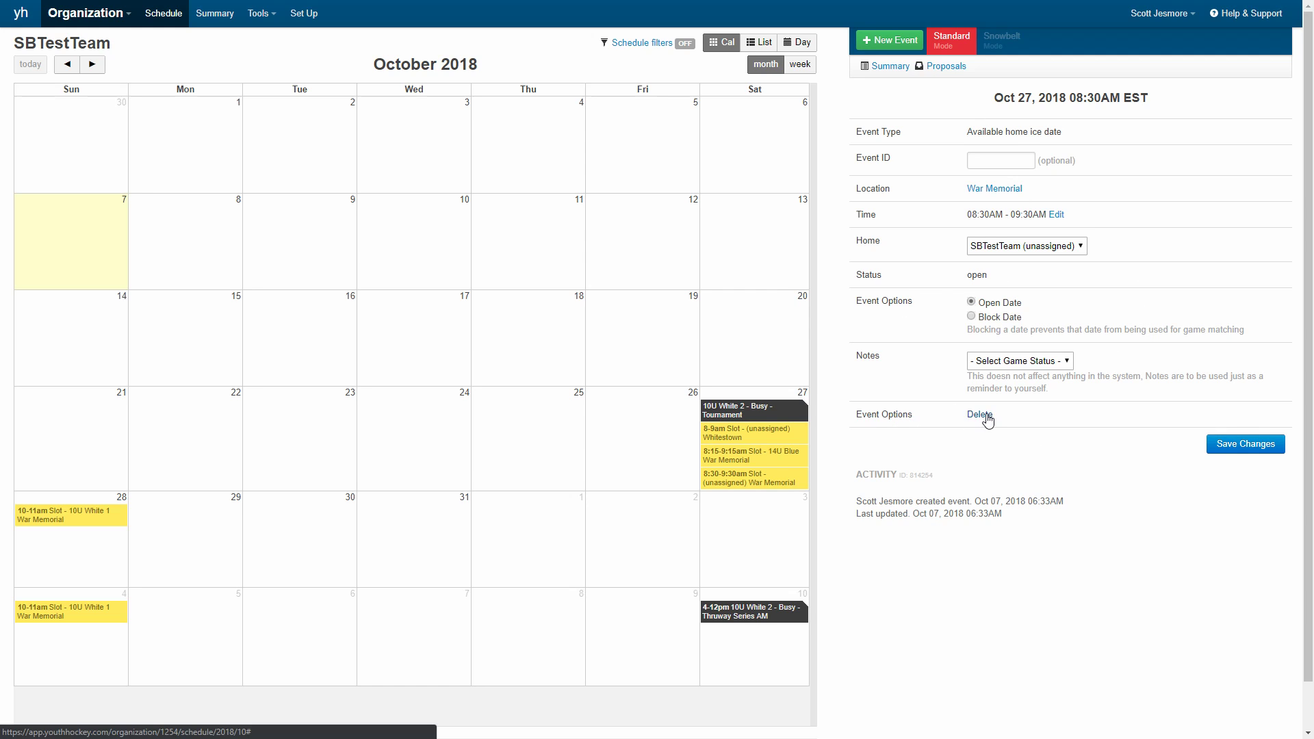
pyautogui.click(768, 482)
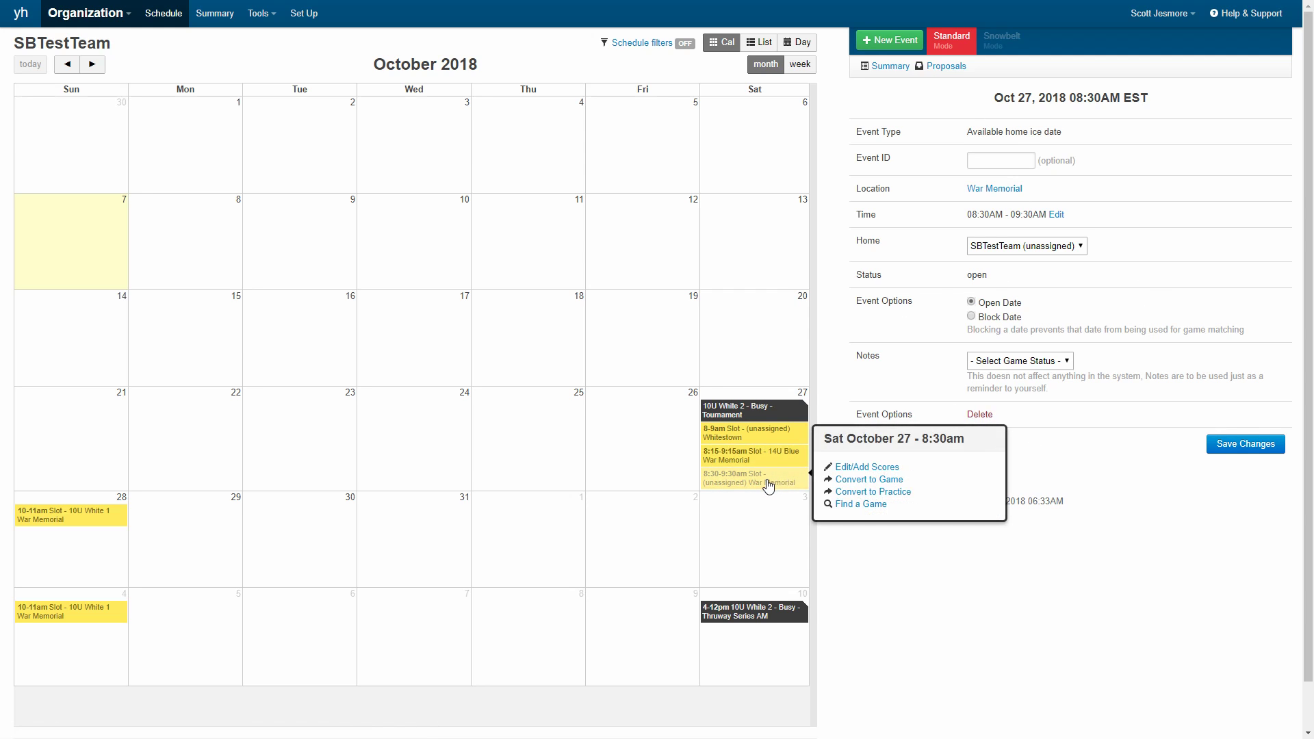
pyautogui.click(1066, 441)
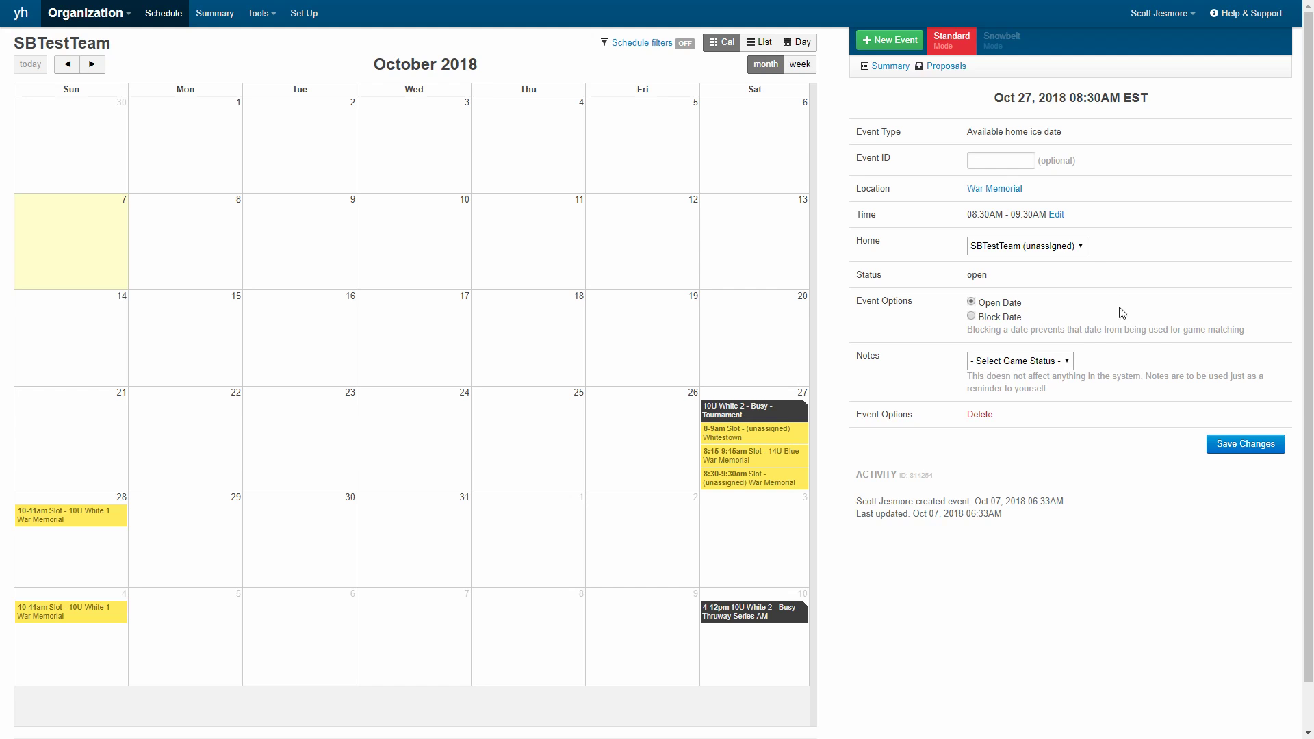
pyautogui.click(1059, 361)
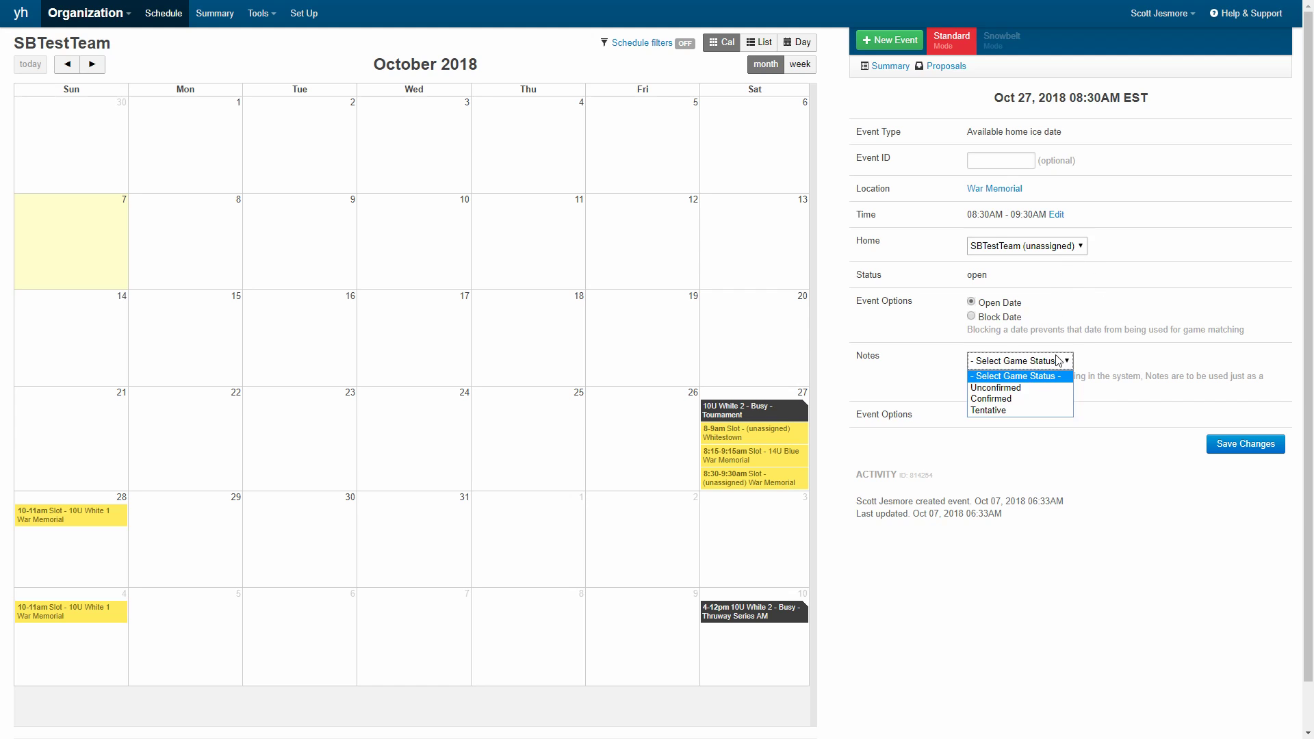
pyautogui.click(1059, 361)
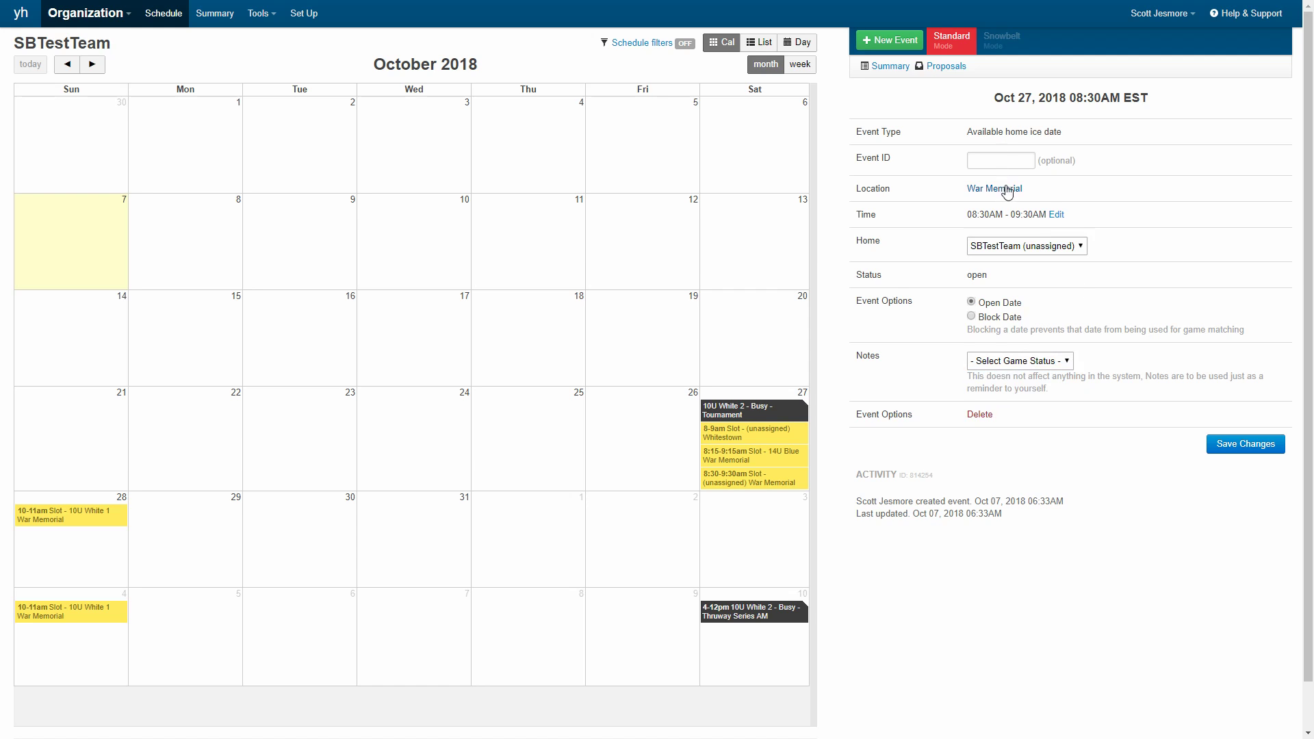
# Set the duration of the October 27 8:30 am War Memorial slot to 1:30 and save the changes
pyautogui.click(1057, 215)
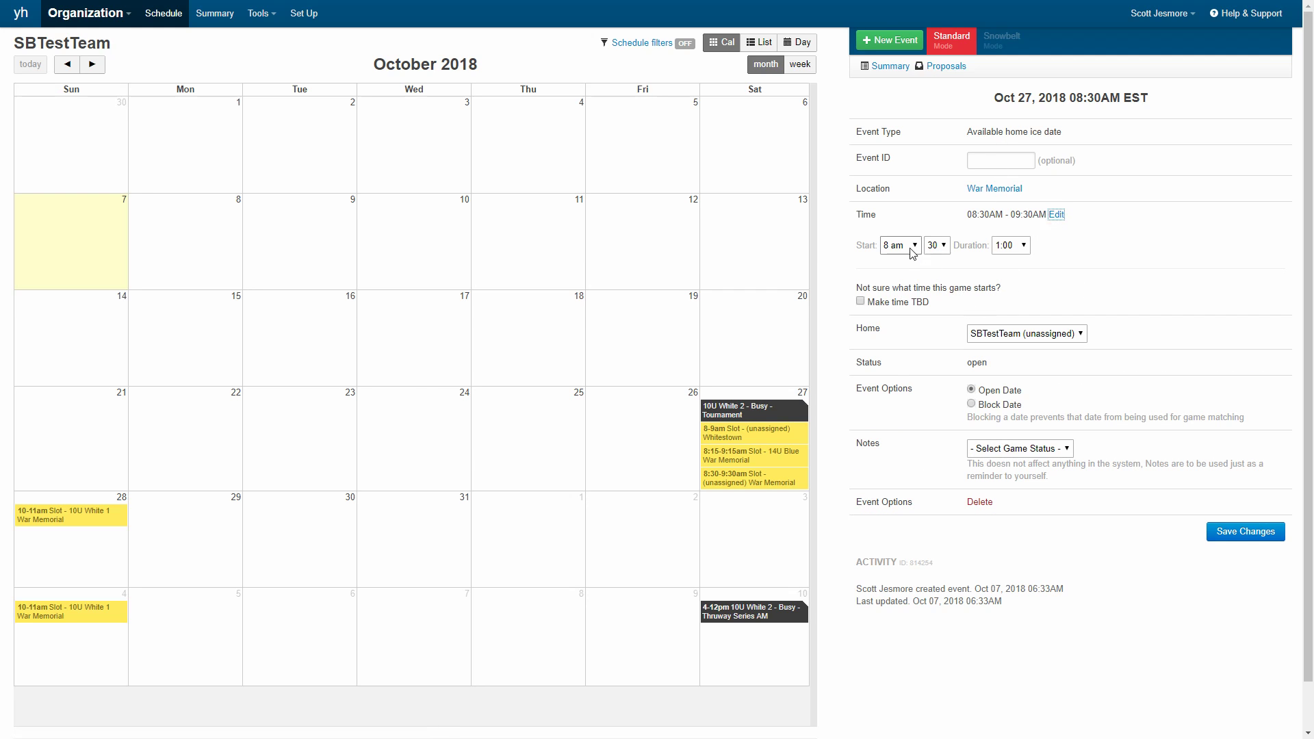
pyautogui.click(1011, 245)
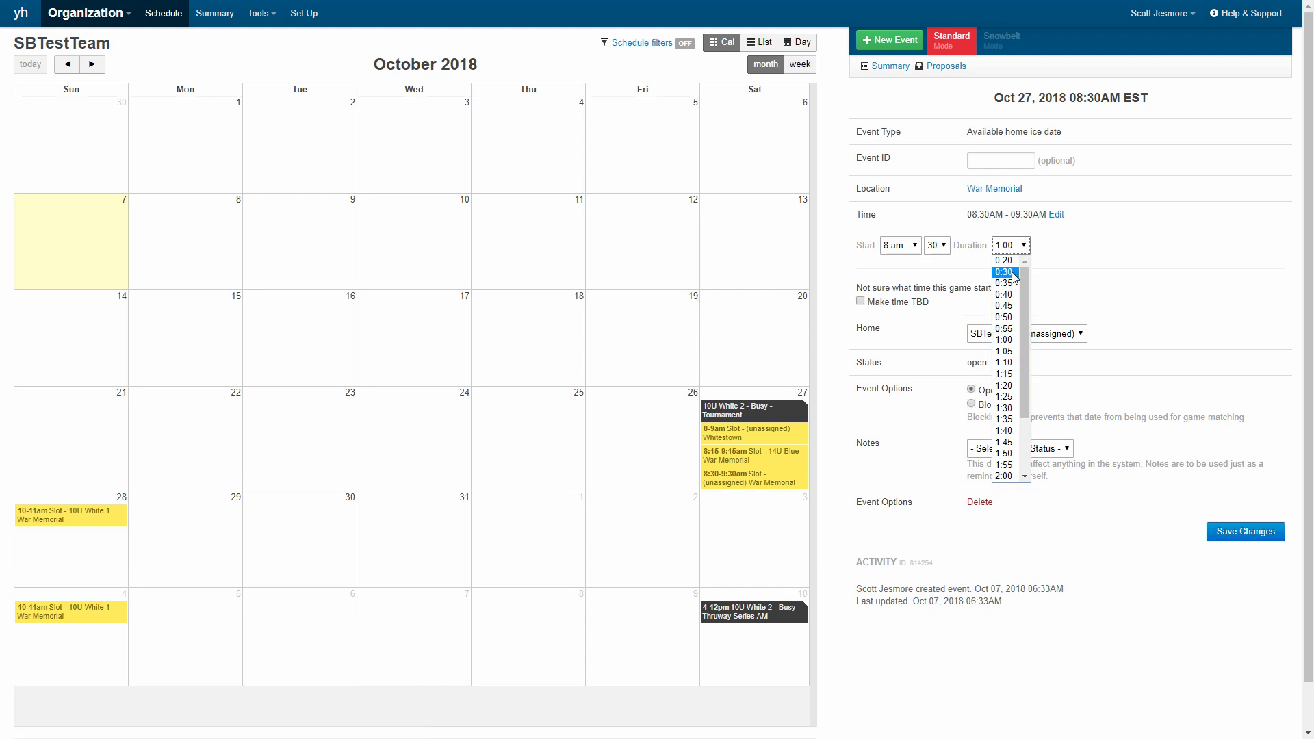
pyautogui.click(1006, 408)
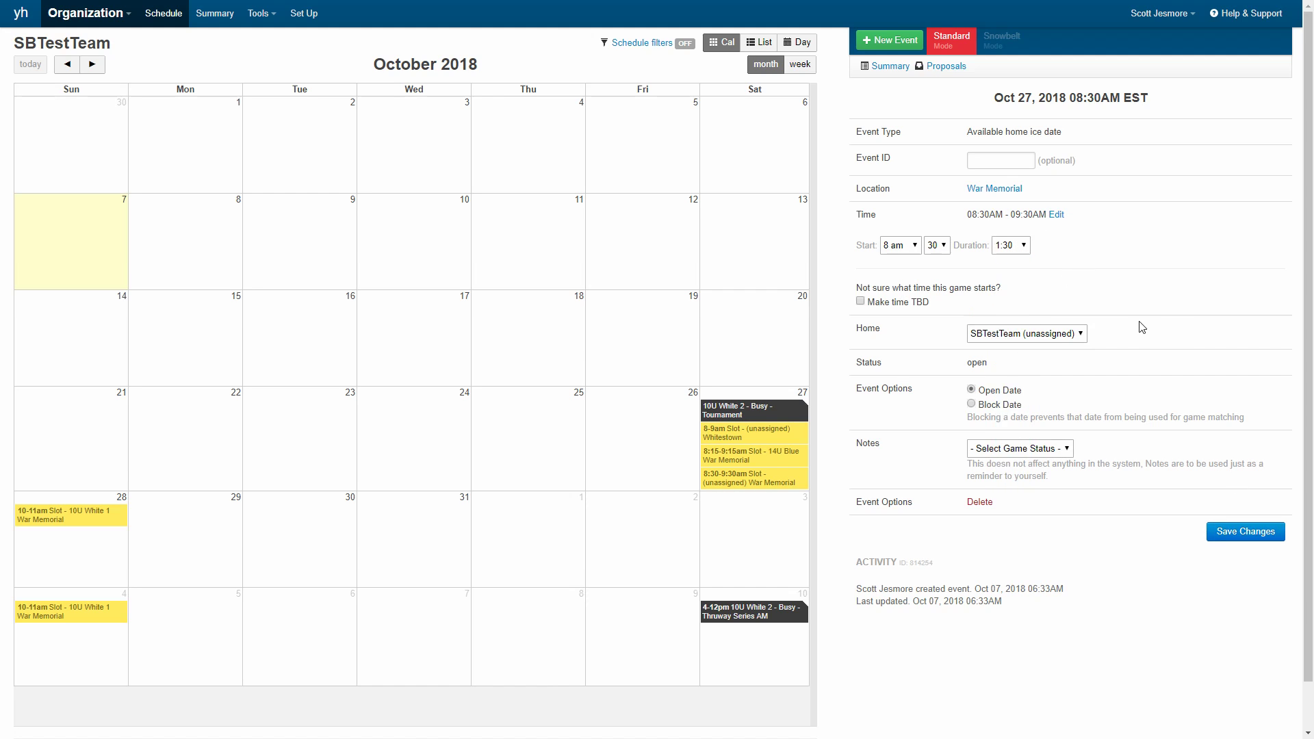
pyautogui.click(1232, 538)
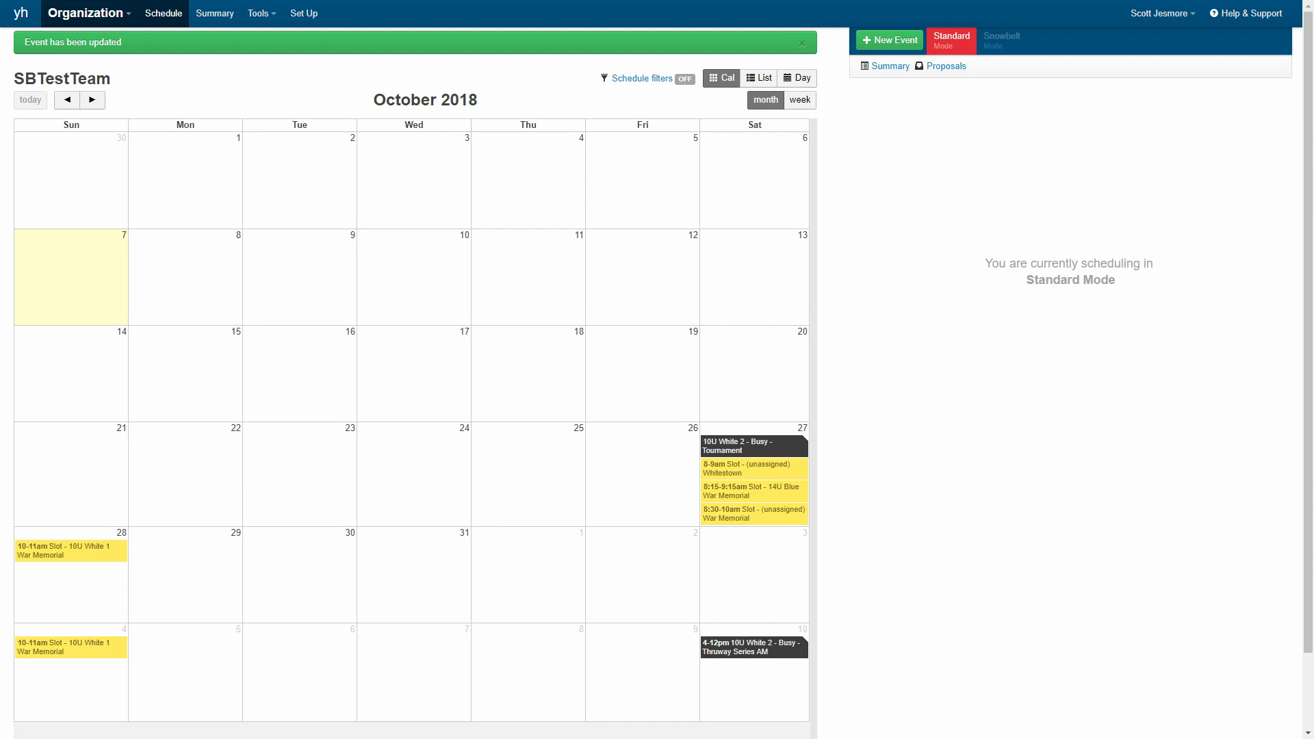
# Bulk edit the October 28 10U White 1 slot from the schedule's list view to adjust its duration by +15 minutes
pyautogui.click(167, 16)
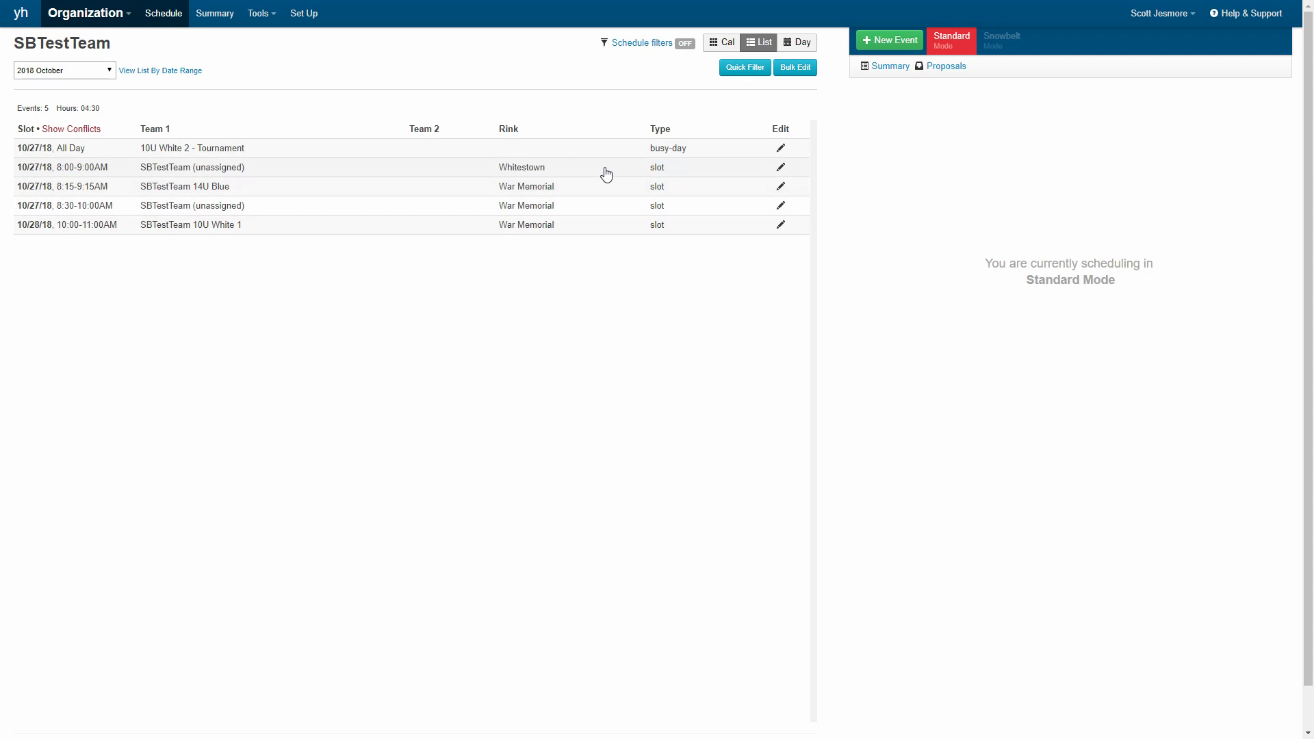
pyautogui.click(795, 67)
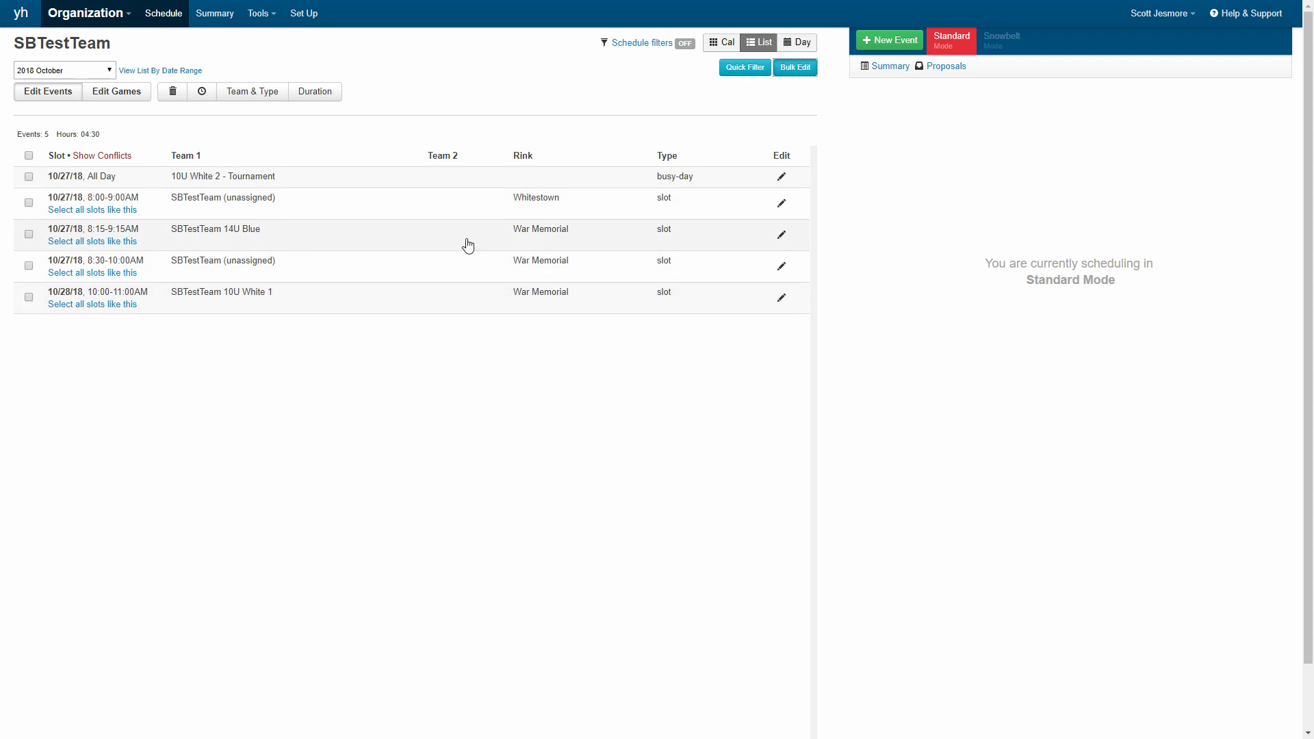
pyautogui.click(29, 297)
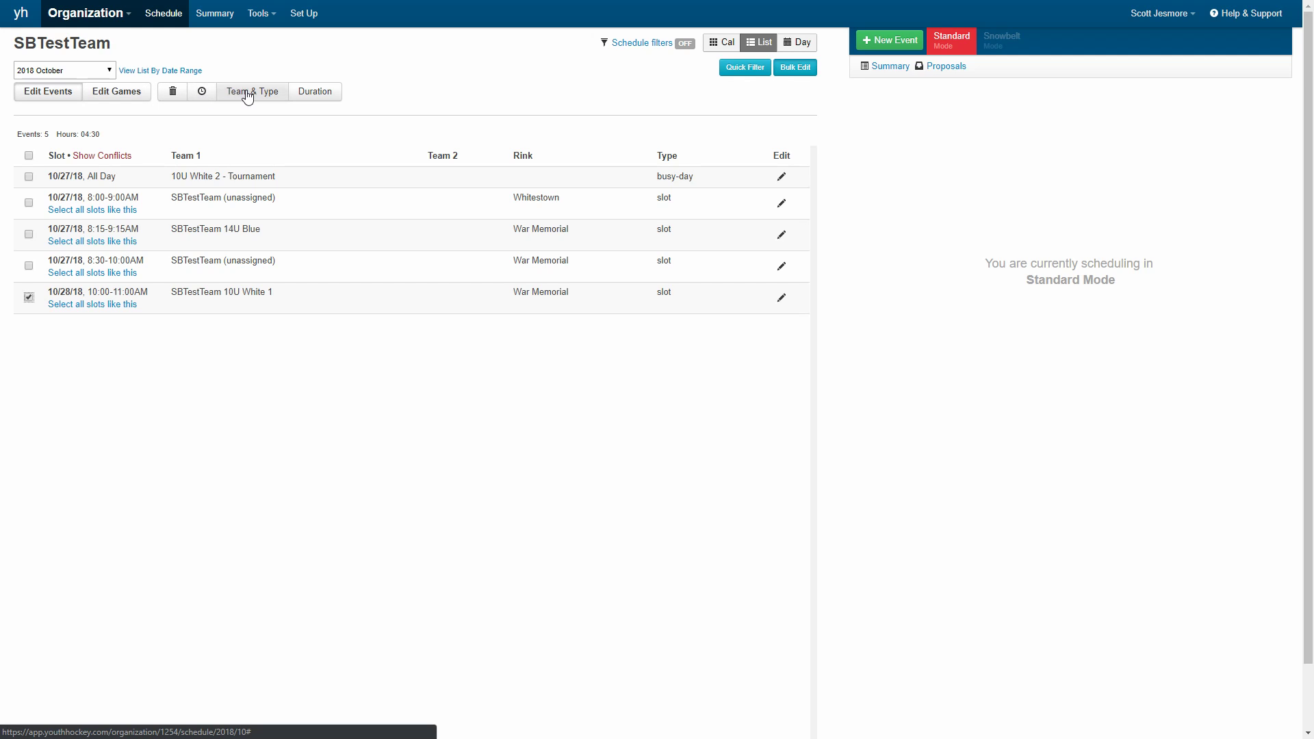
pyautogui.click(322, 92)
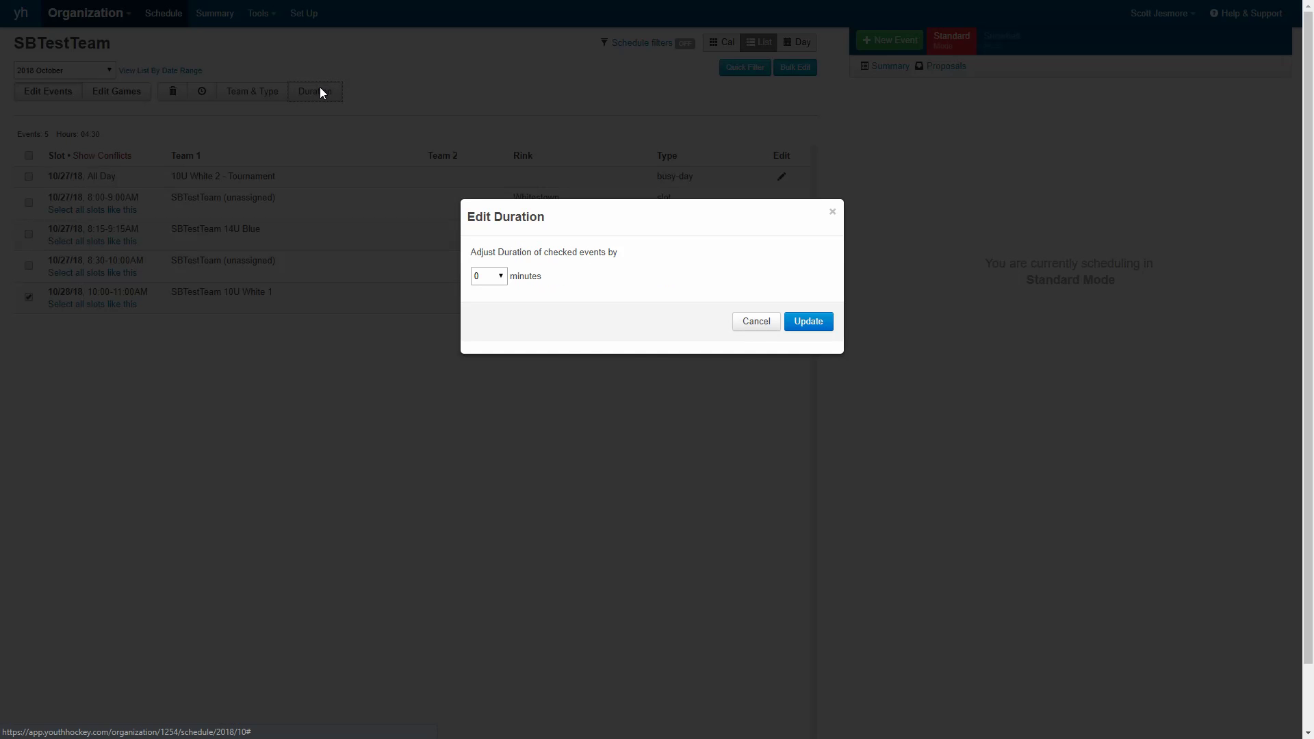
pyautogui.click(491, 278)
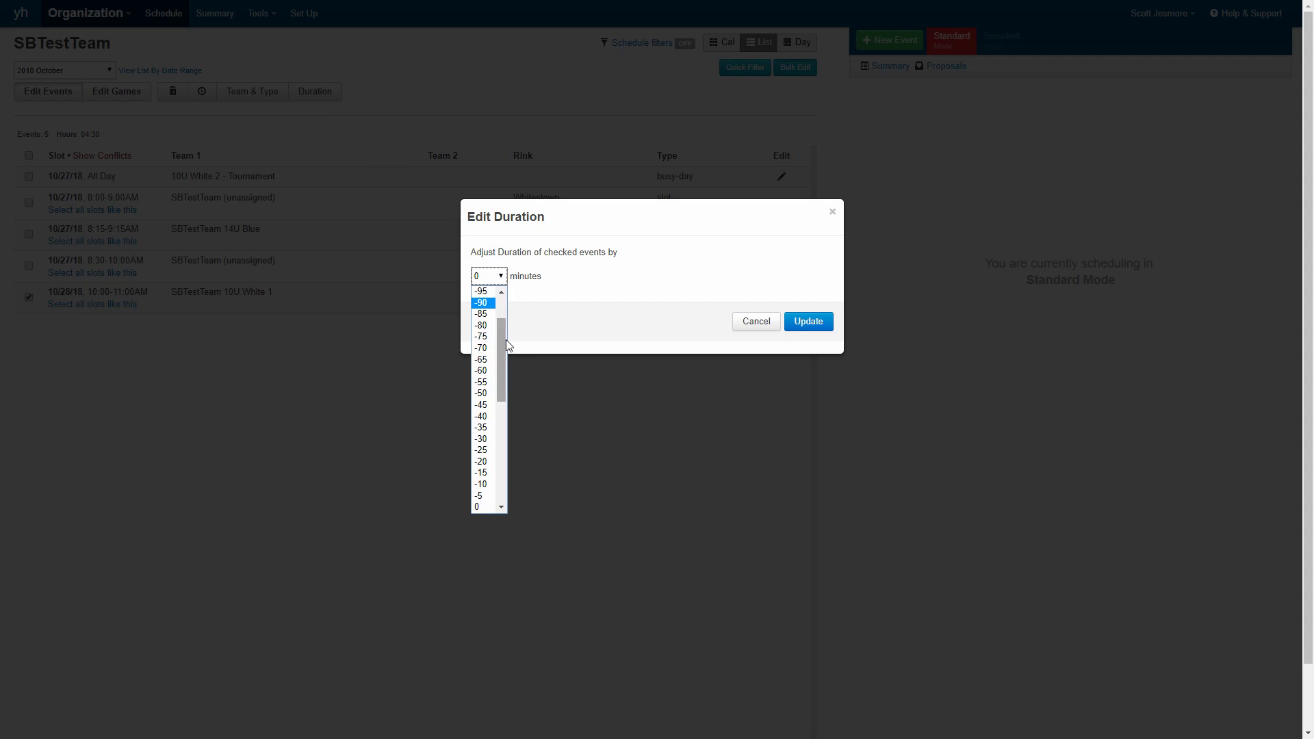
pyautogui.moveTo(502, 343); pyautogui.dragTo(499, 405)
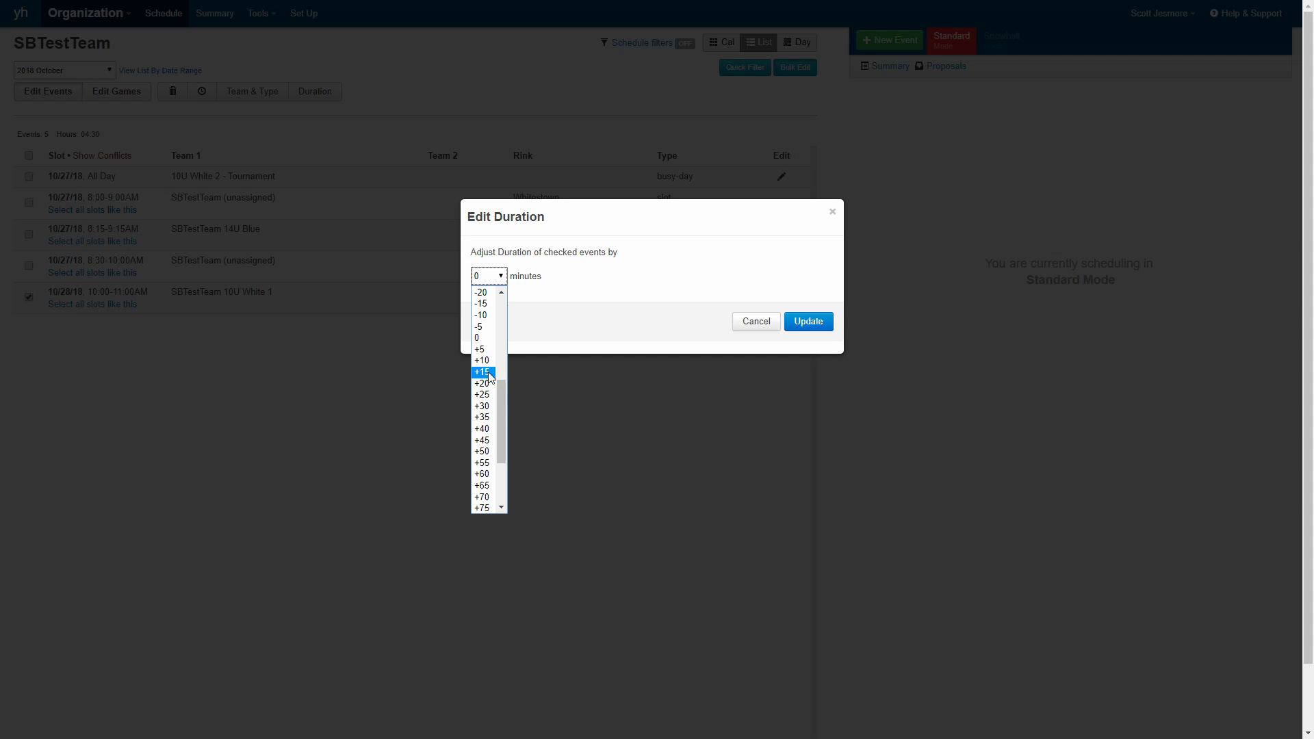
pyautogui.click(490, 374)
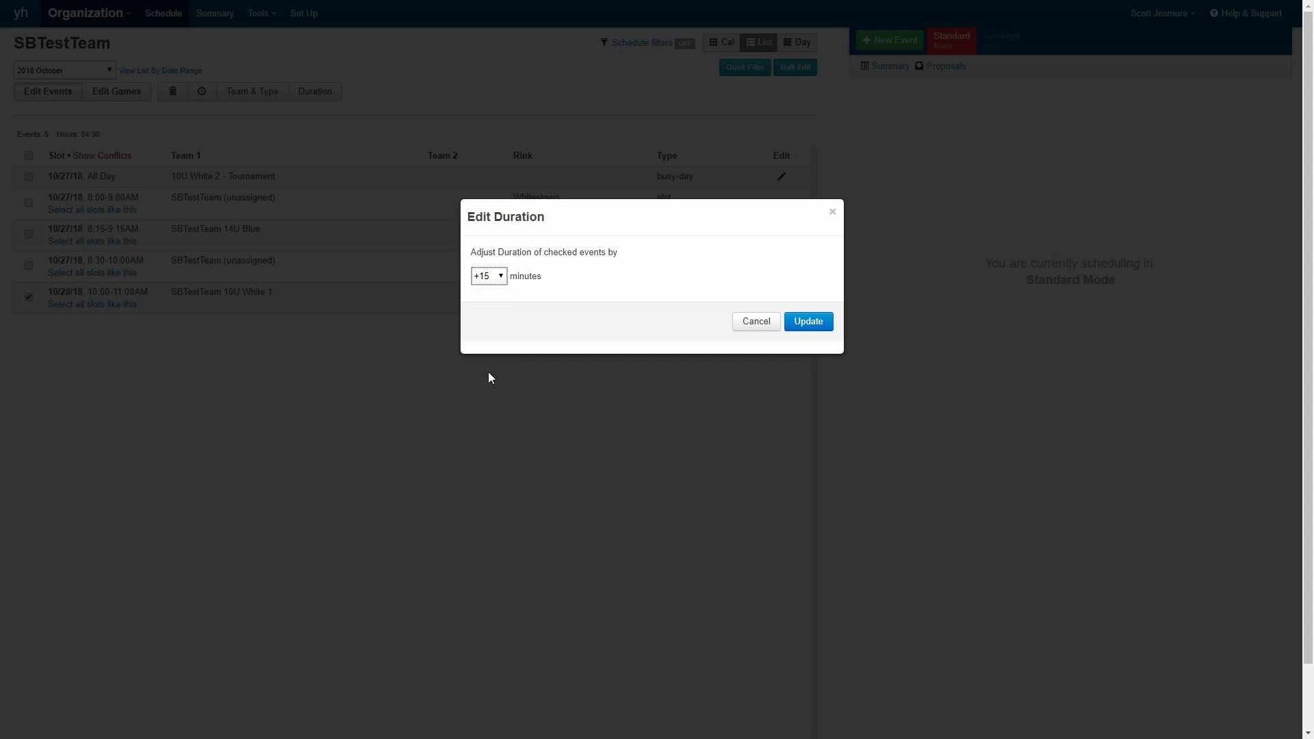
pyautogui.click(489, 276)
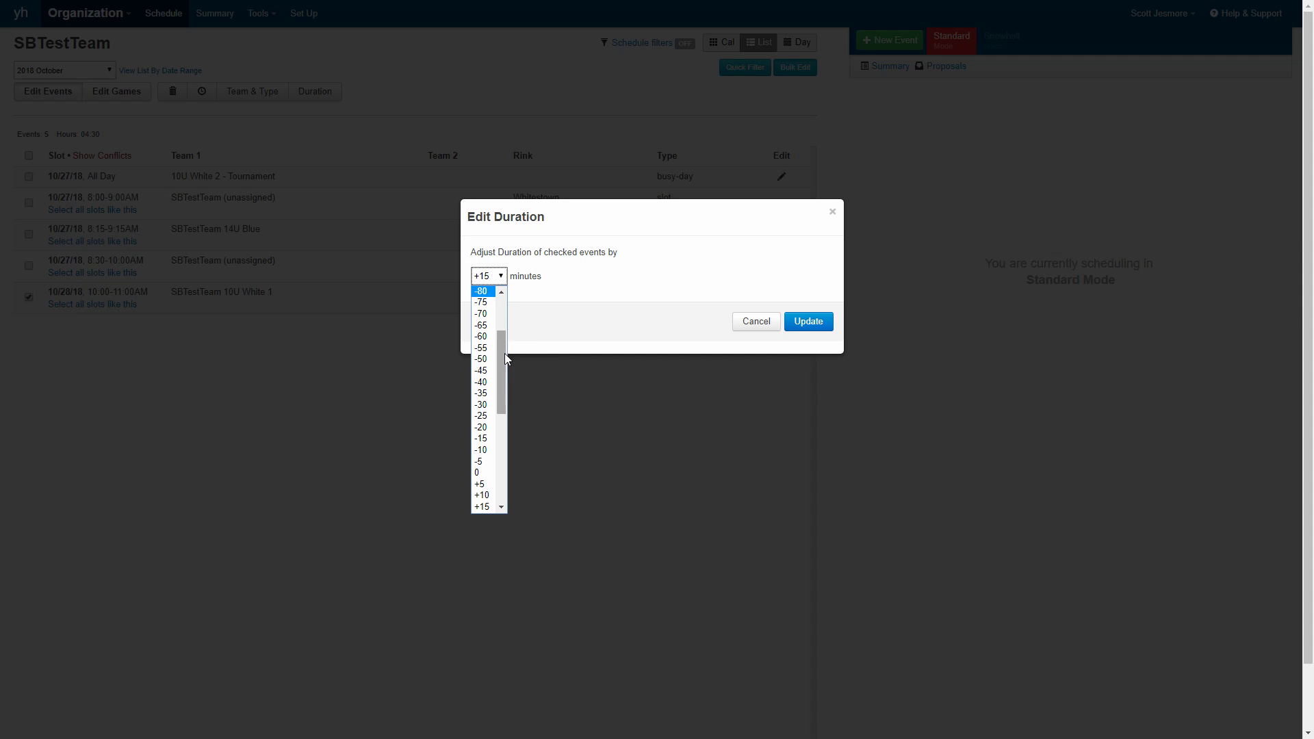
pyautogui.moveTo(504, 354); pyautogui.dragTo(512, 420)
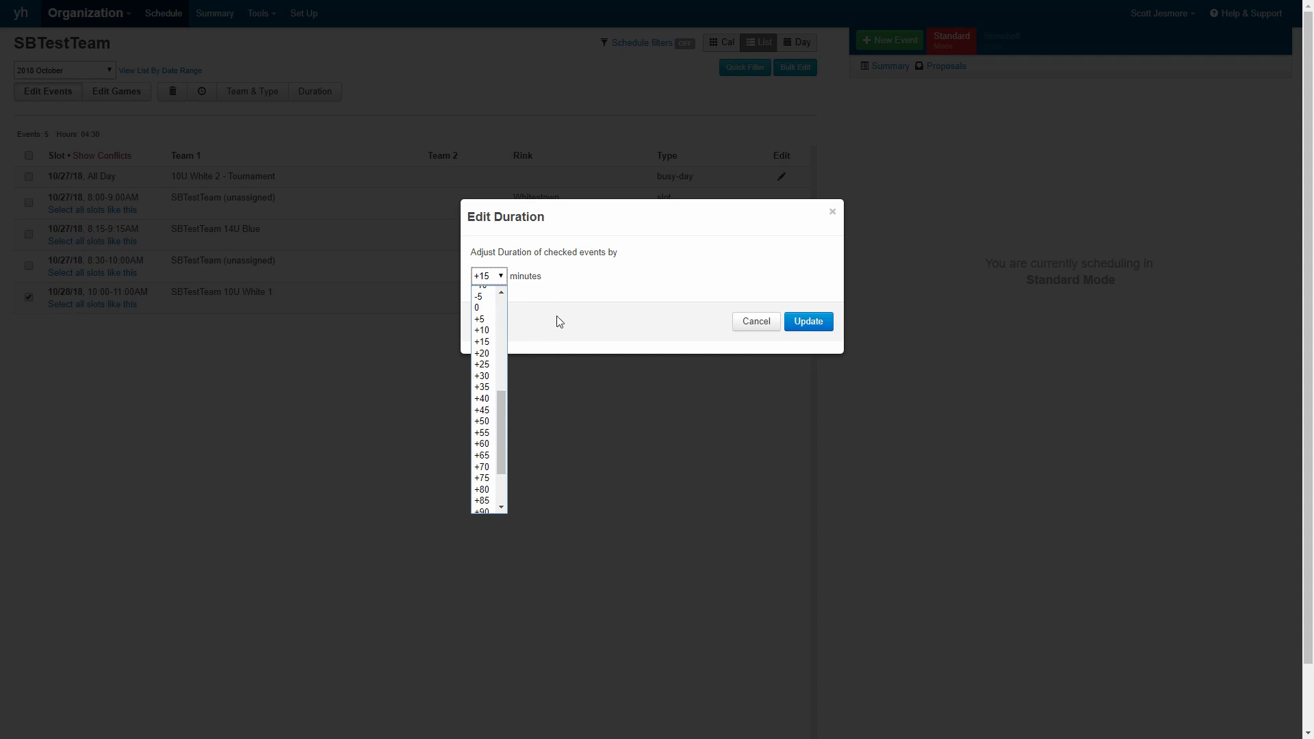
pyautogui.click(484, 343)
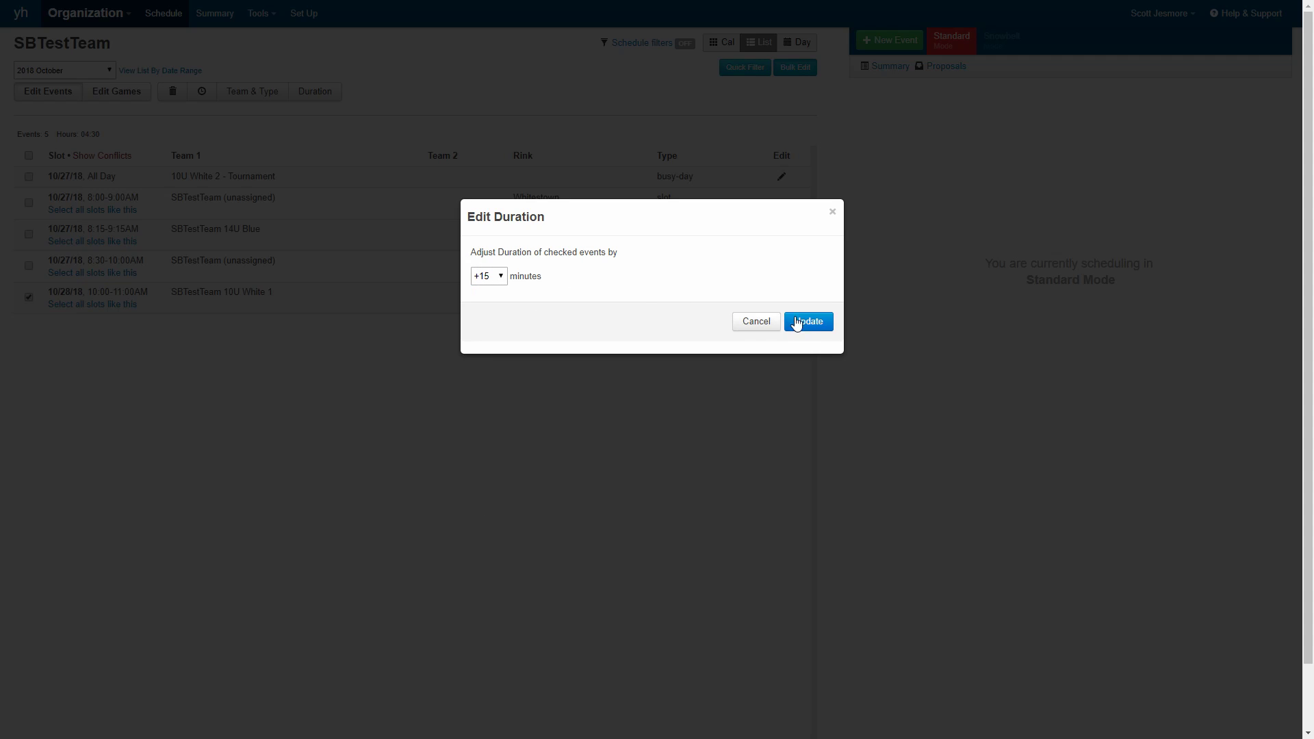
pyautogui.click(820, 328)
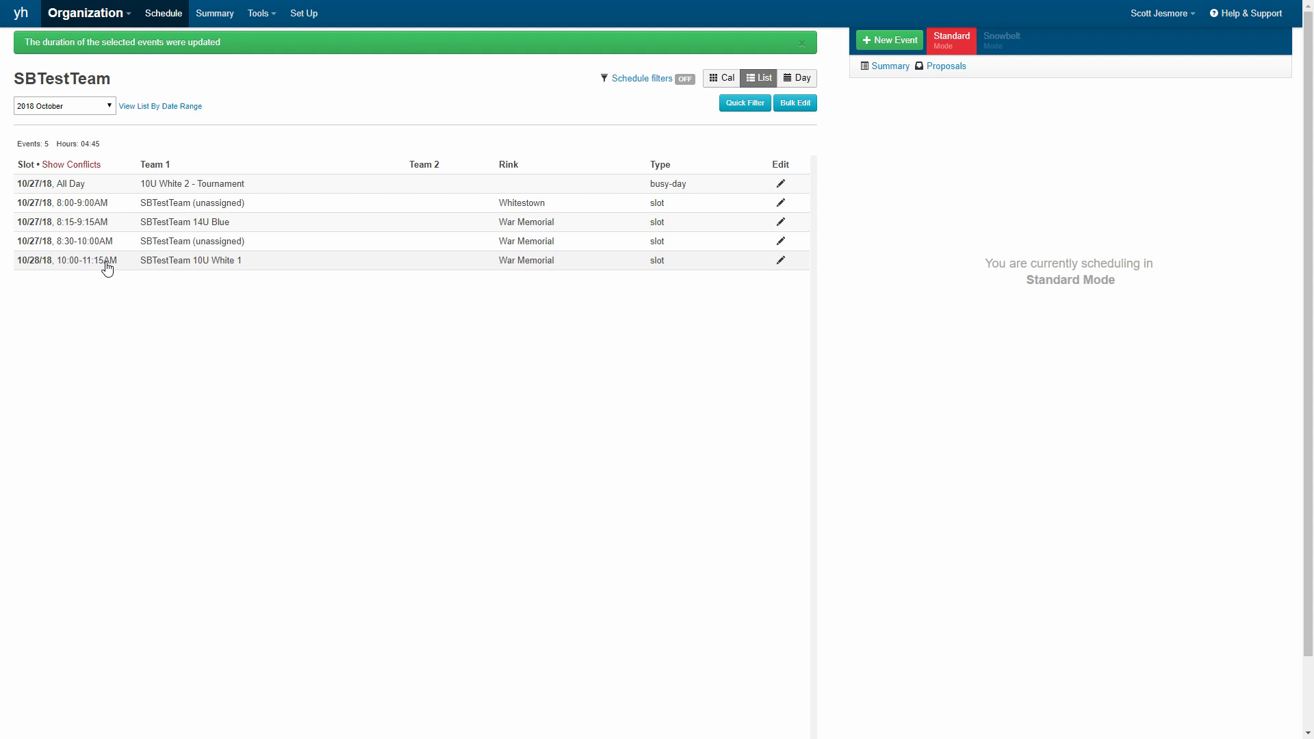
# Bulk edit the two unassigned October 27 slots at Whitestown and War Memorial to assign SBTestTeam 14U Blue as Team 1
pyautogui.click(794, 104)
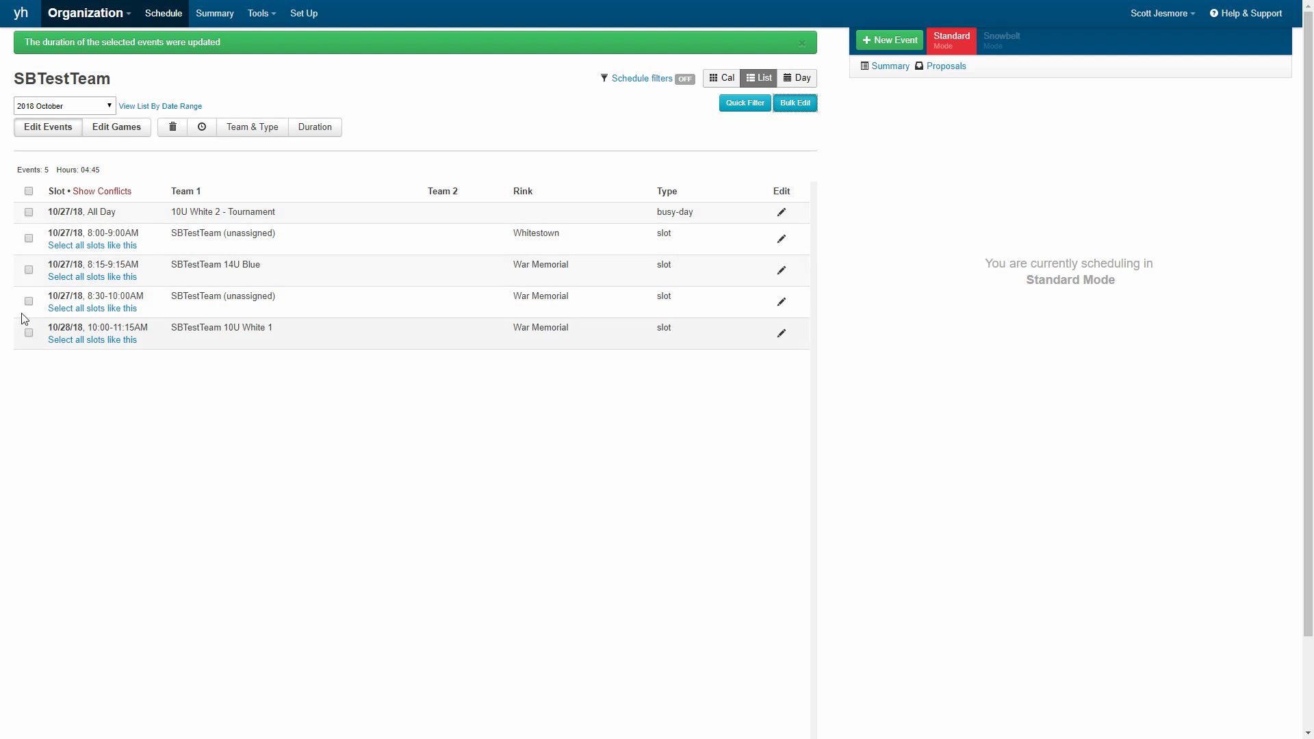
pyautogui.click(29, 239)
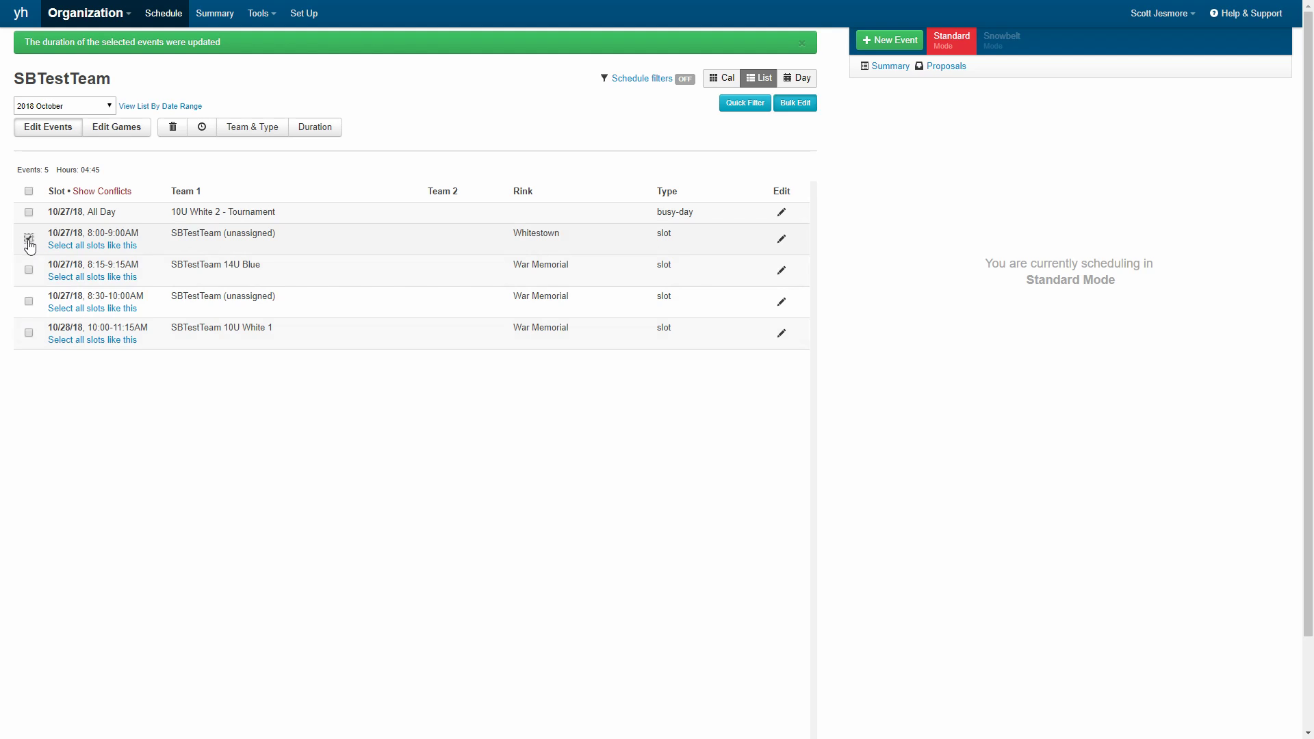
pyautogui.click(29, 301)
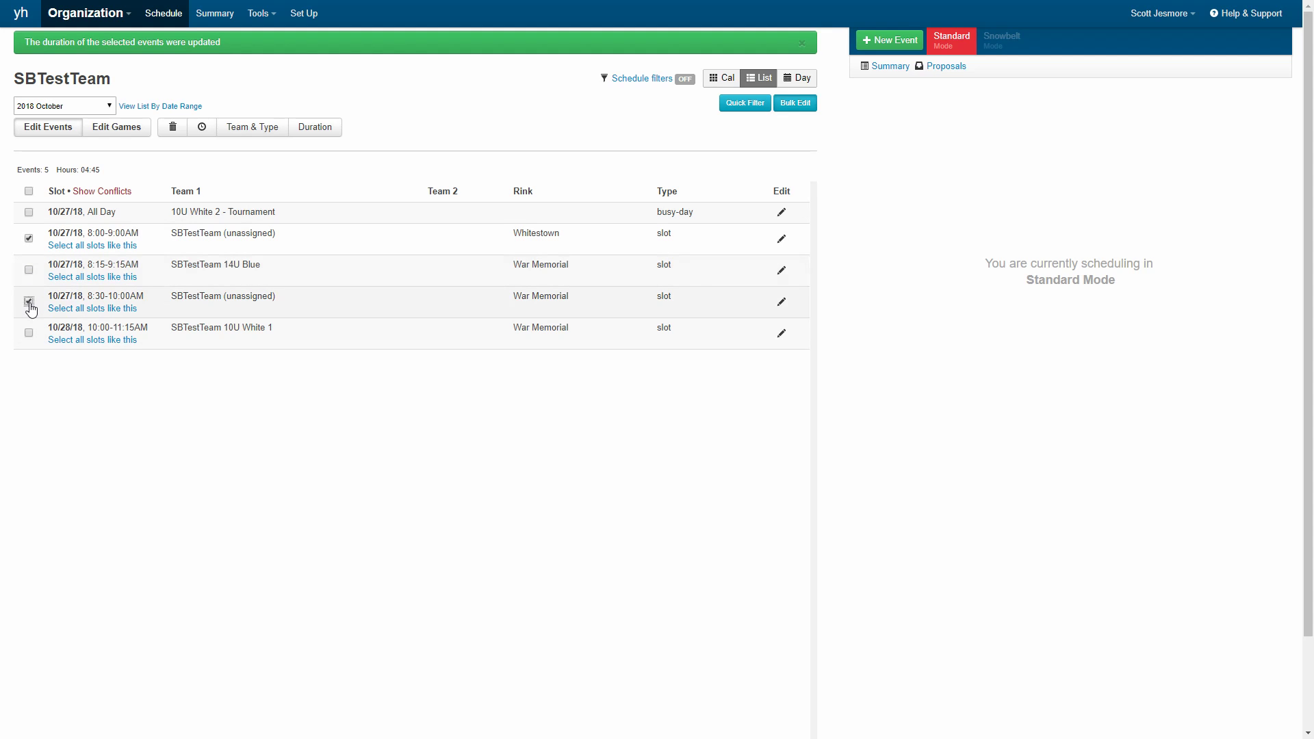
pyautogui.click(28, 238)
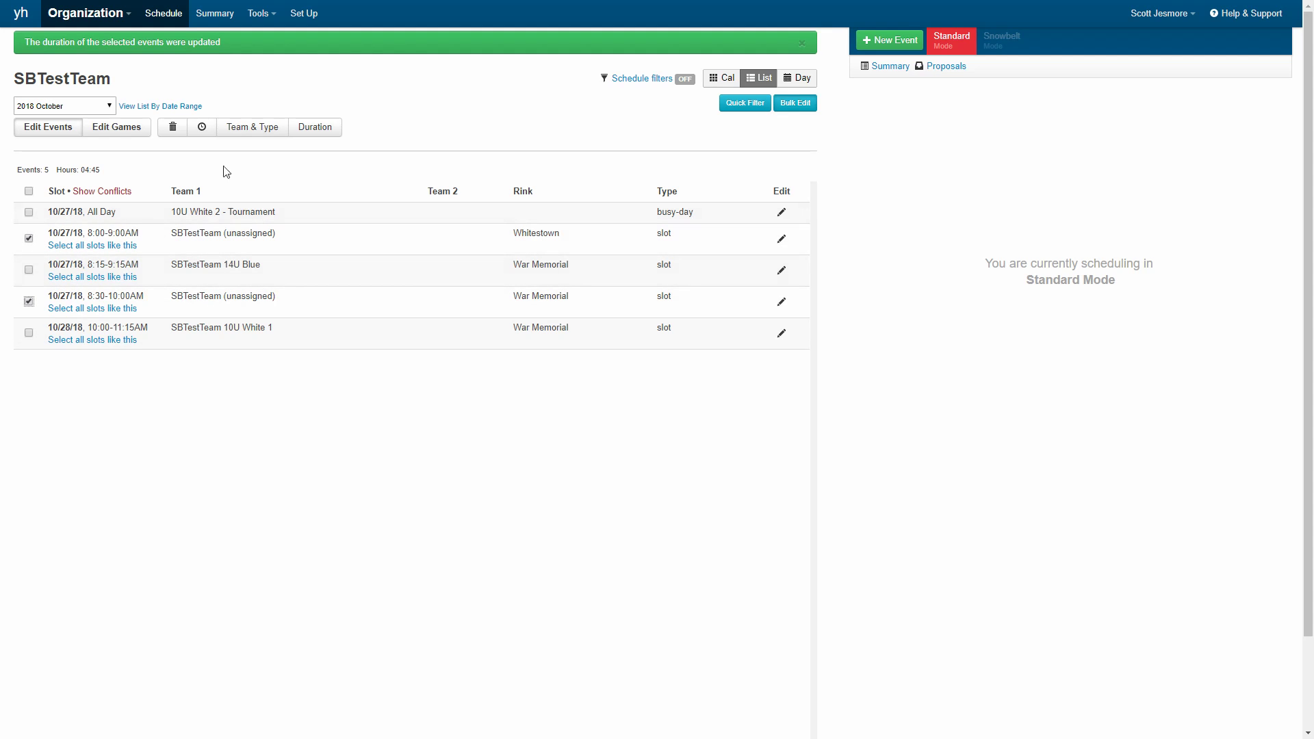
pyautogui.click(254, 135)
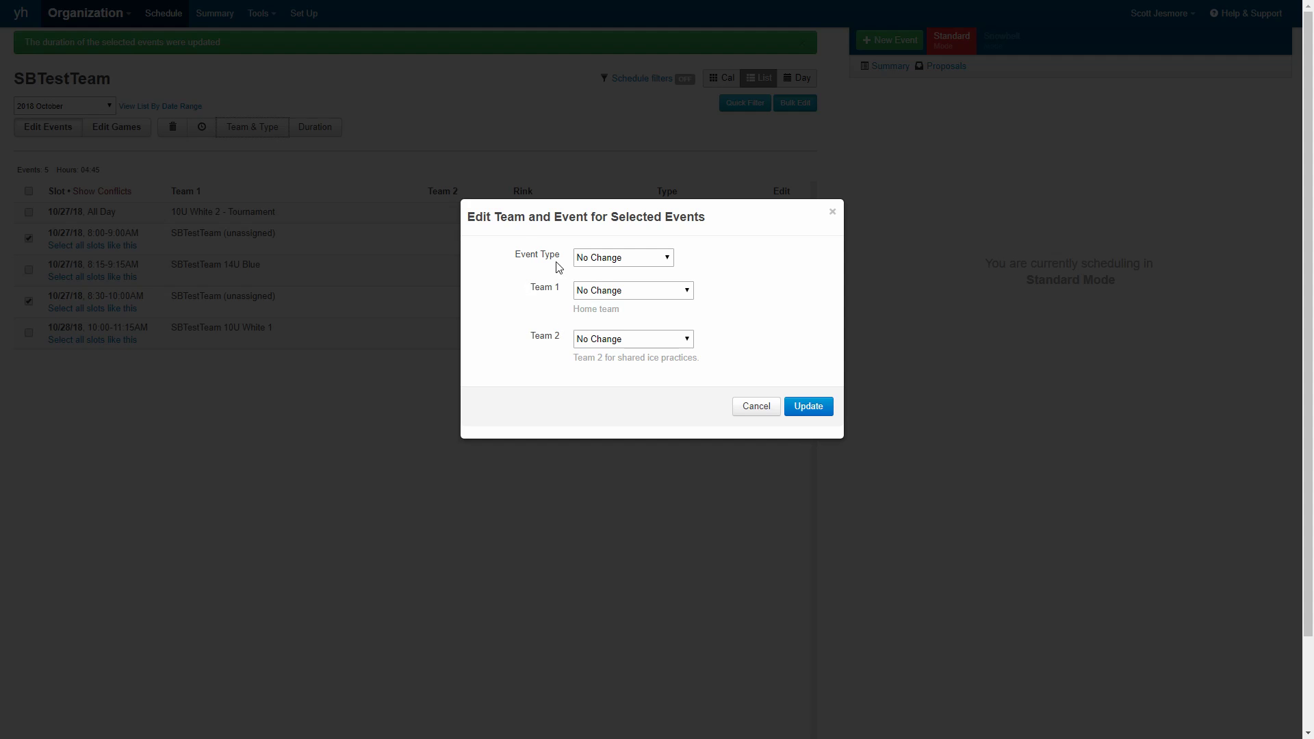
pyautogui.click(614, 258)
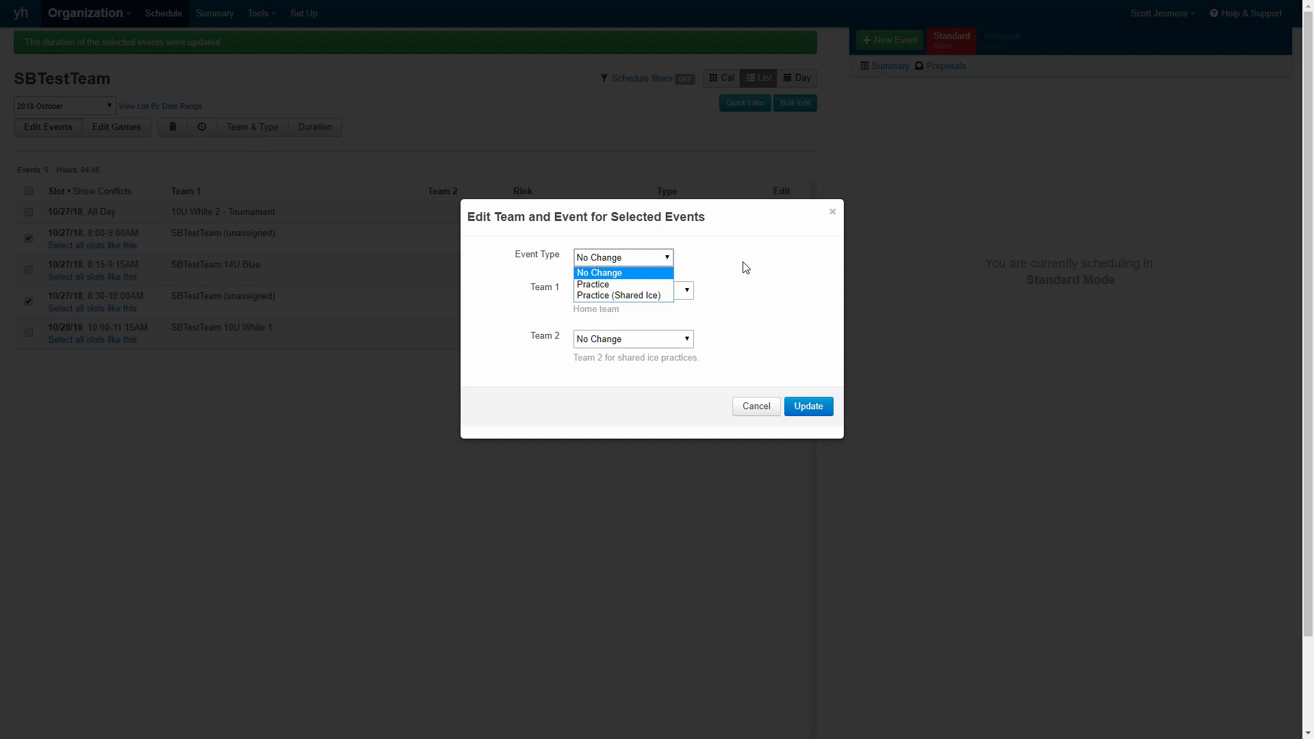
pyautogui.click(777, 265)
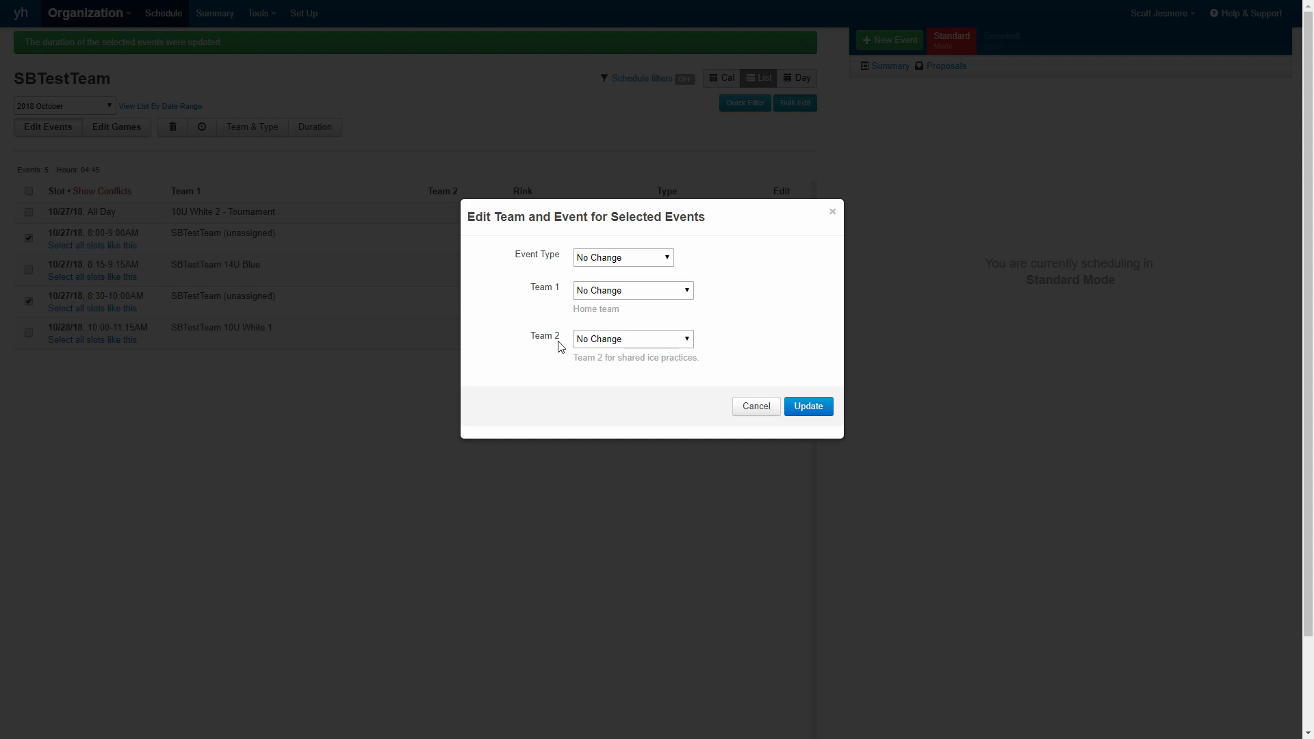
pyautogui.click(668, 291)
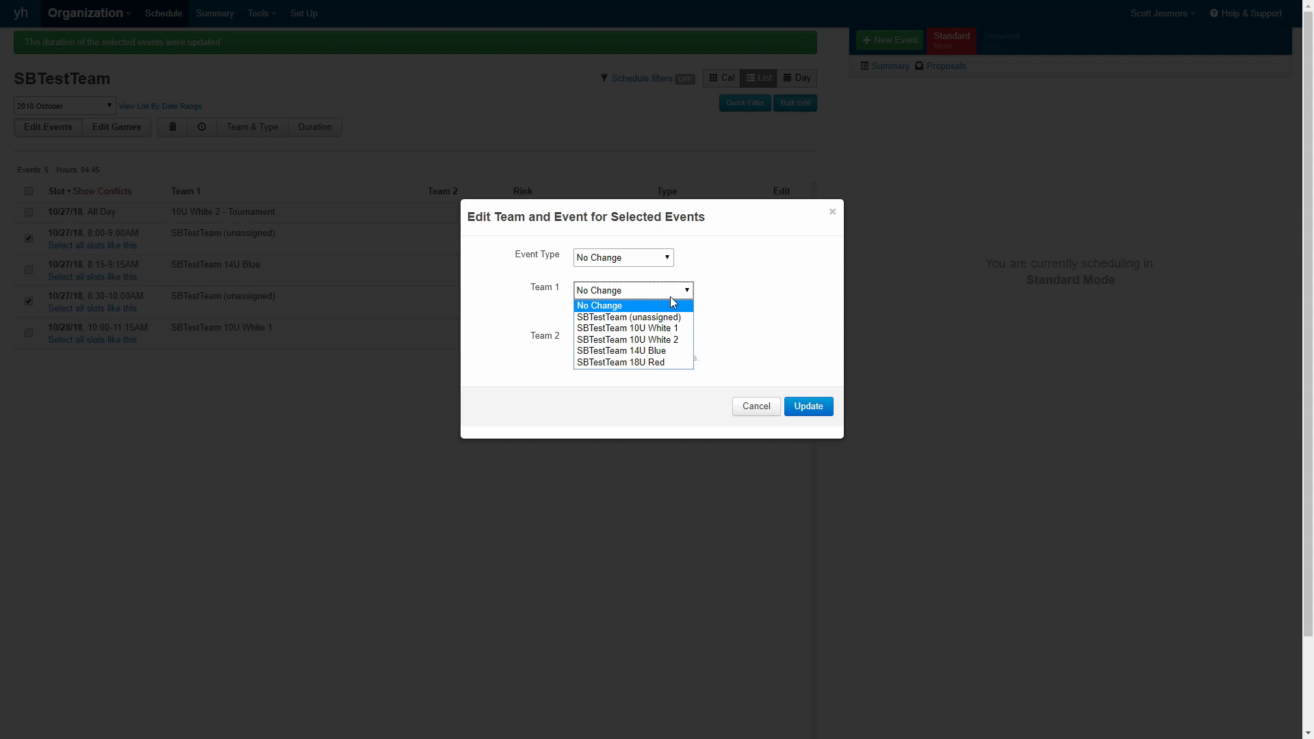
pyautogui.click(680, 352)
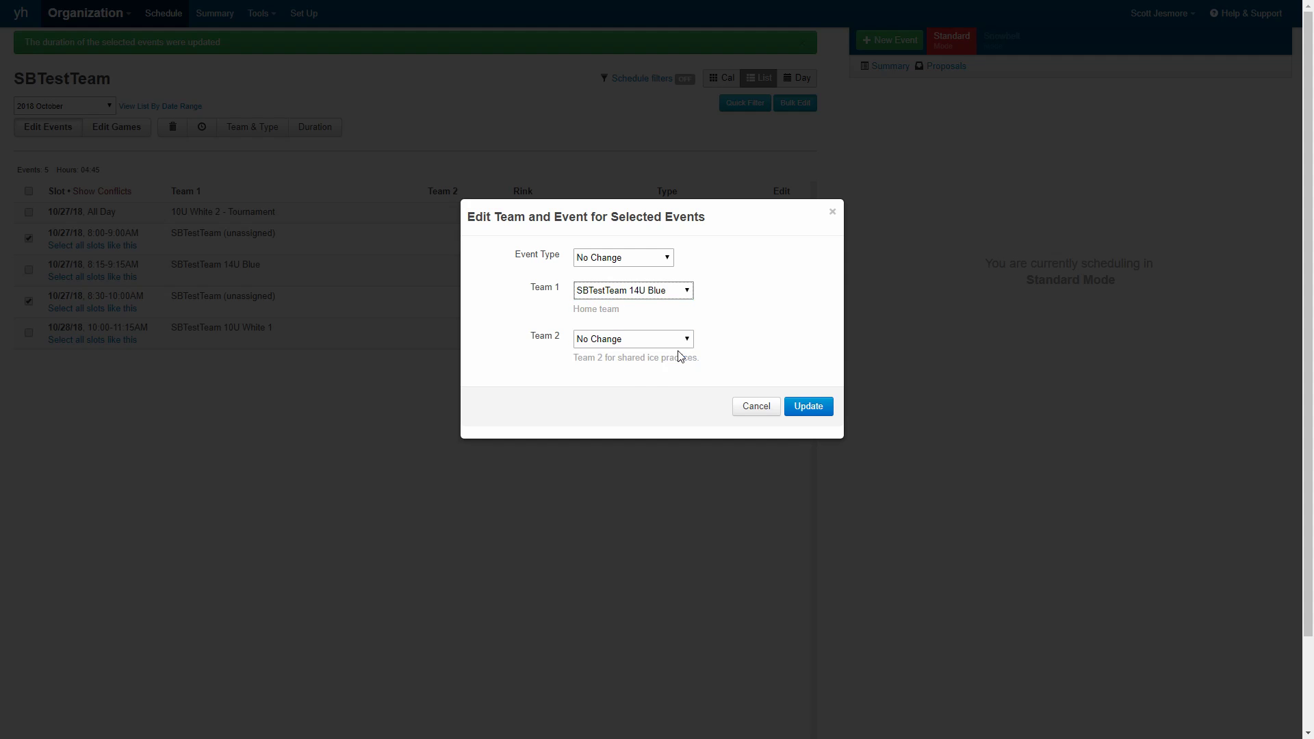
pyautogui.click(808, 407)
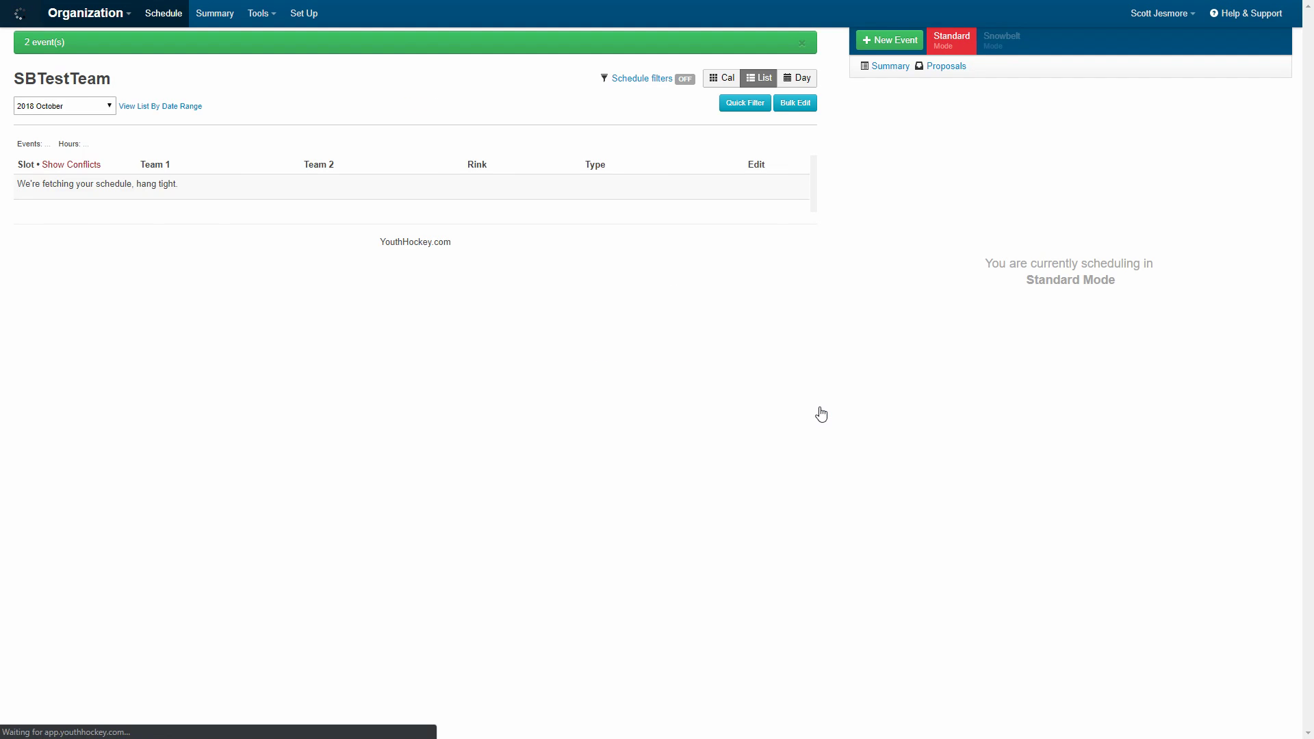